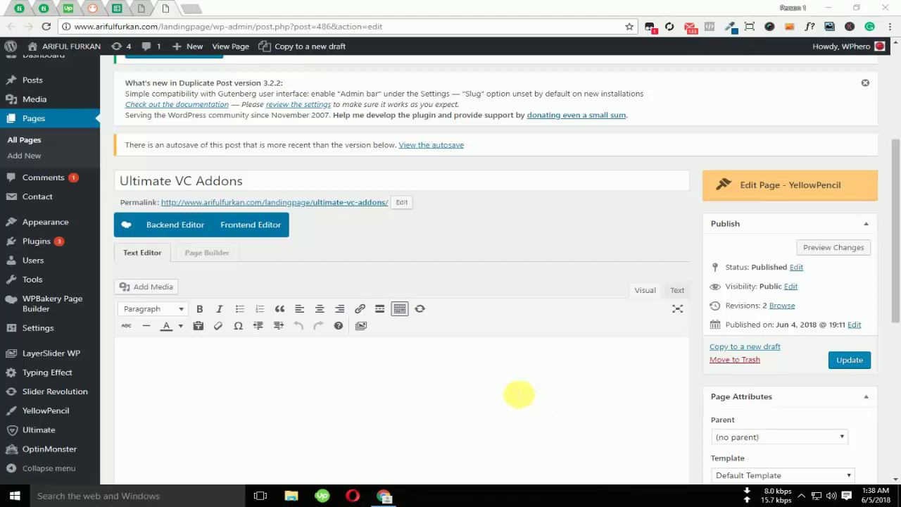
Switch the Ultimate VC Addons page to the WPBakery backend editor and add a Row element to the blank page.
scroll(294, 366, down, 2)
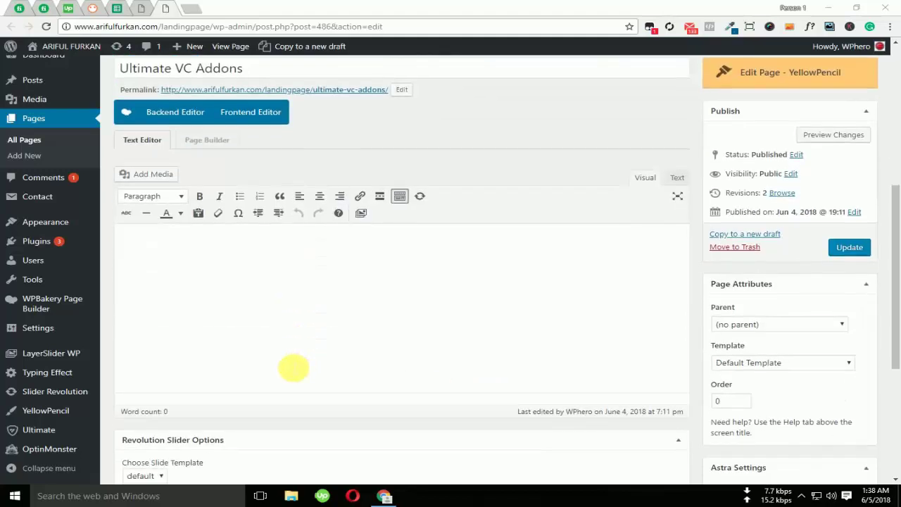
scroll(294, 366, down, 4)
scroll(294, 367, up, 8)
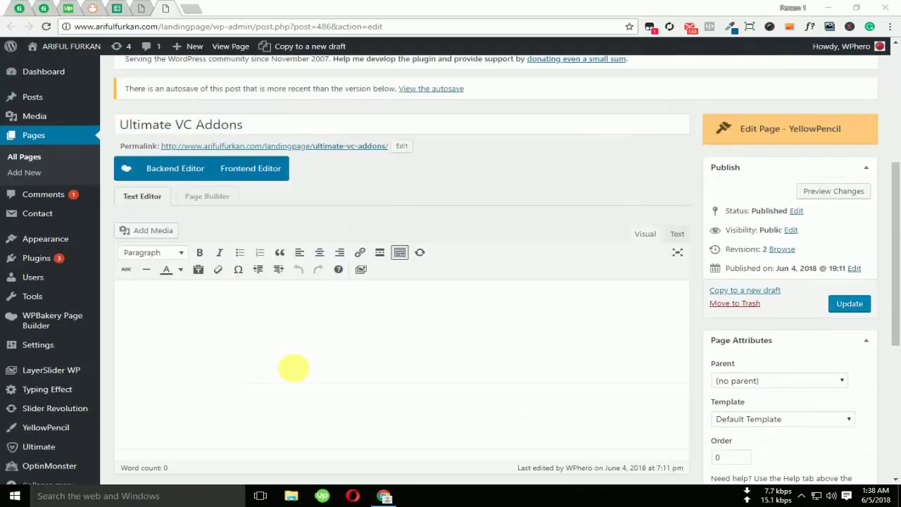
scroll(176, 355, down, 2)
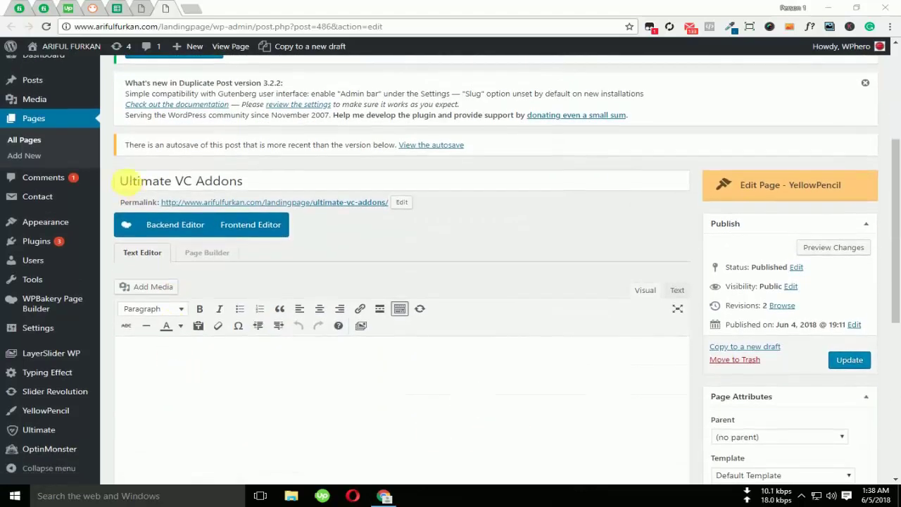
click(172, 227)
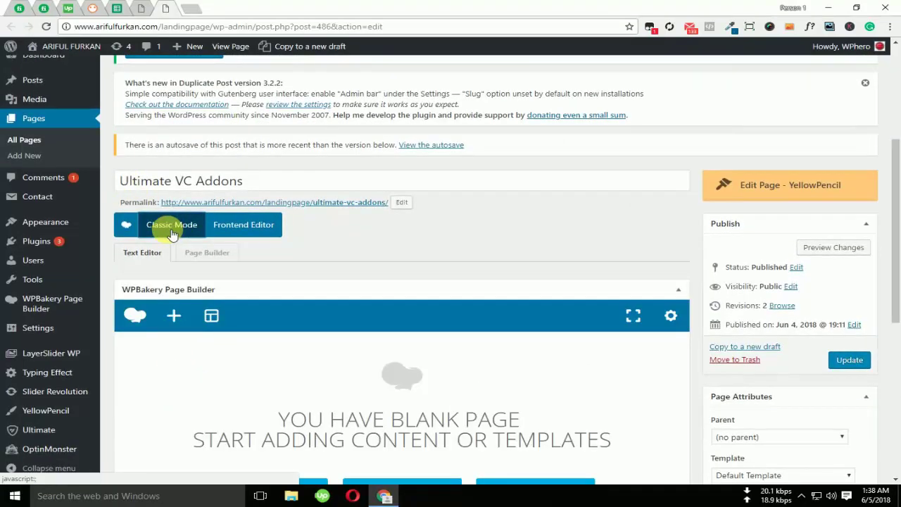
scroll(235, 235, down, 5)
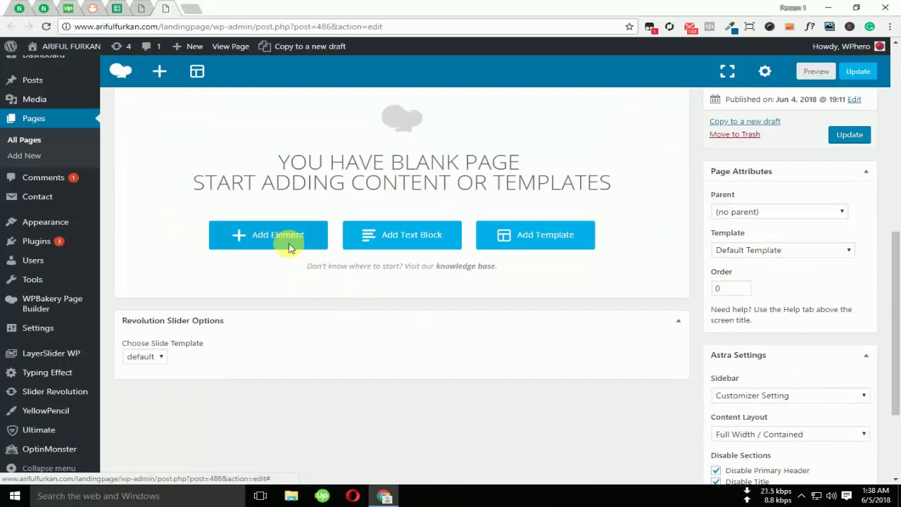
click(289, 247)
click(313, 158)
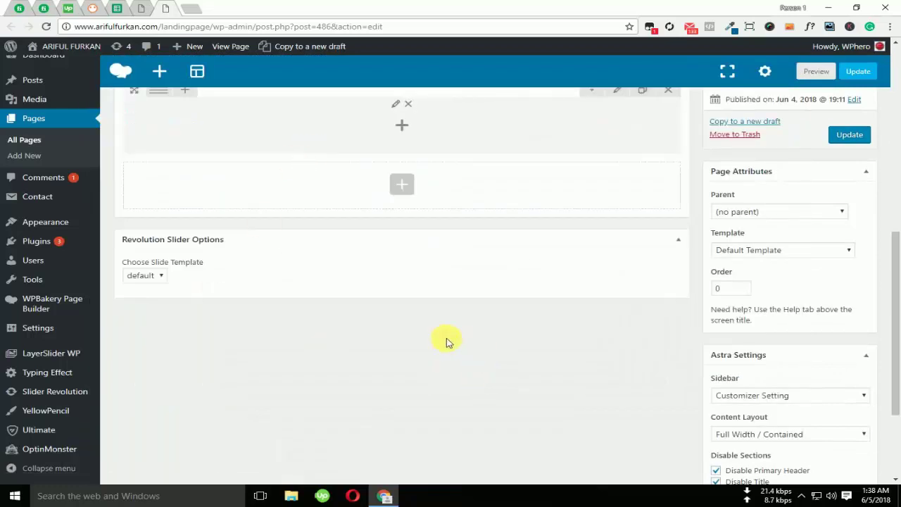
Set the new row's top margin to 100 in its design options.
scroll(384, 328, up, 2)
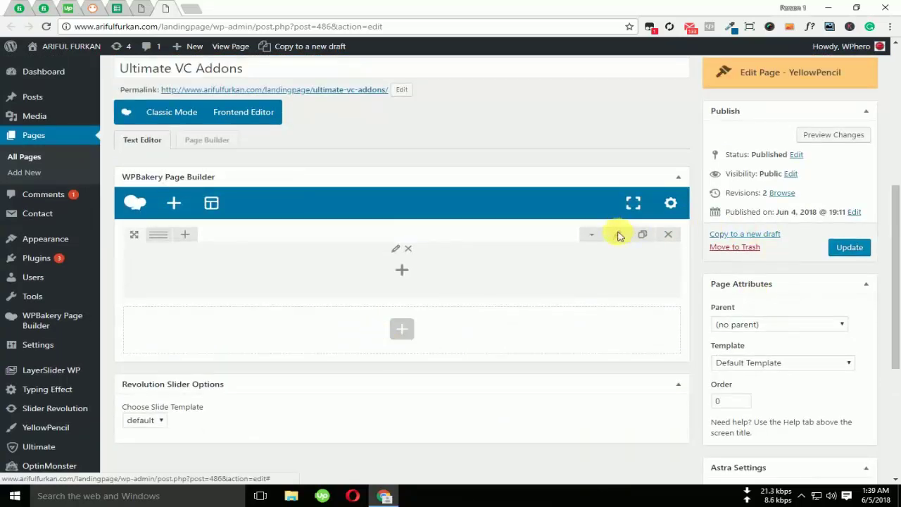
click(619, 235)
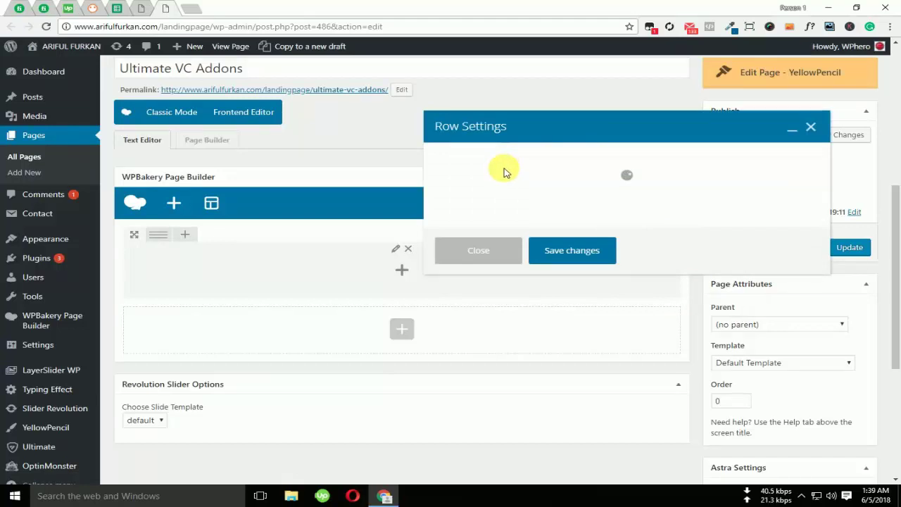
click(516, 162)
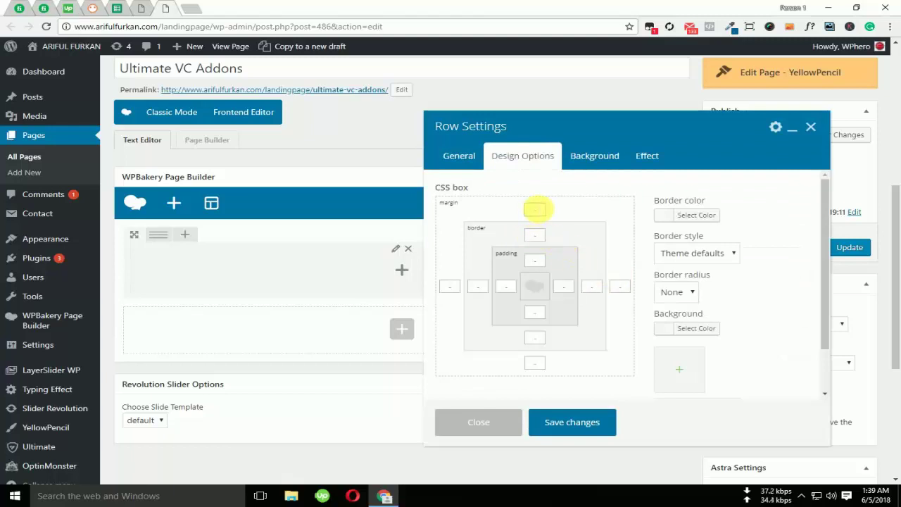
click(535, 210)
text(100)
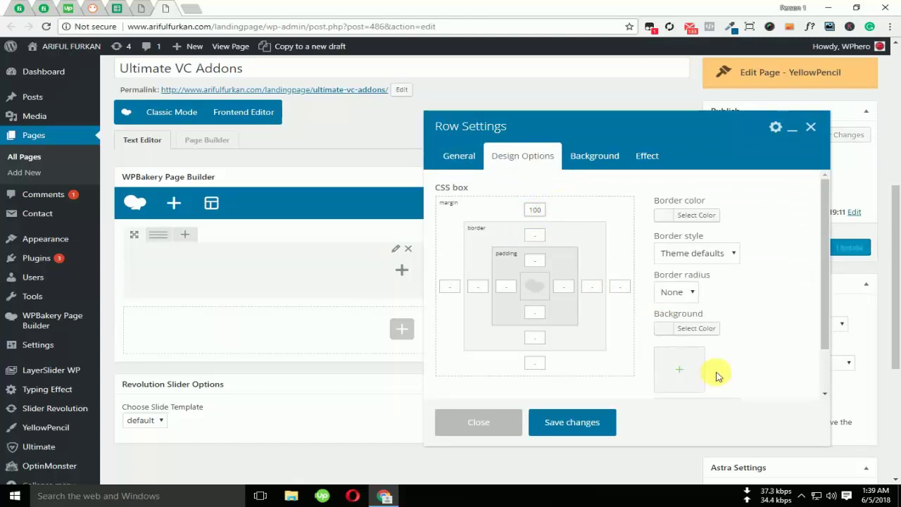
Set the row's background colour to the preset green #81d742 and save the row settings.
click(669, 329)
scroll(670, 331, down, 1)
scroll(670, 331, down, 1)
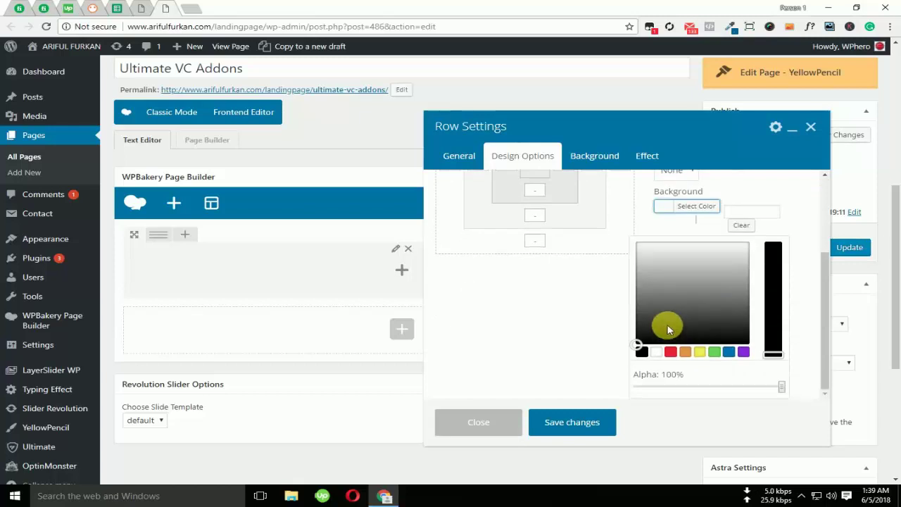
drag(695, 325, 683, 323)
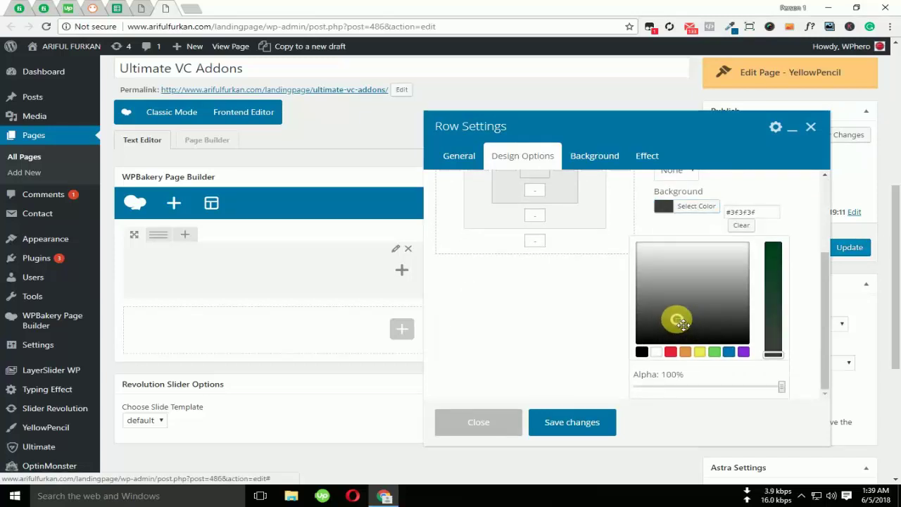
click(714, 351)
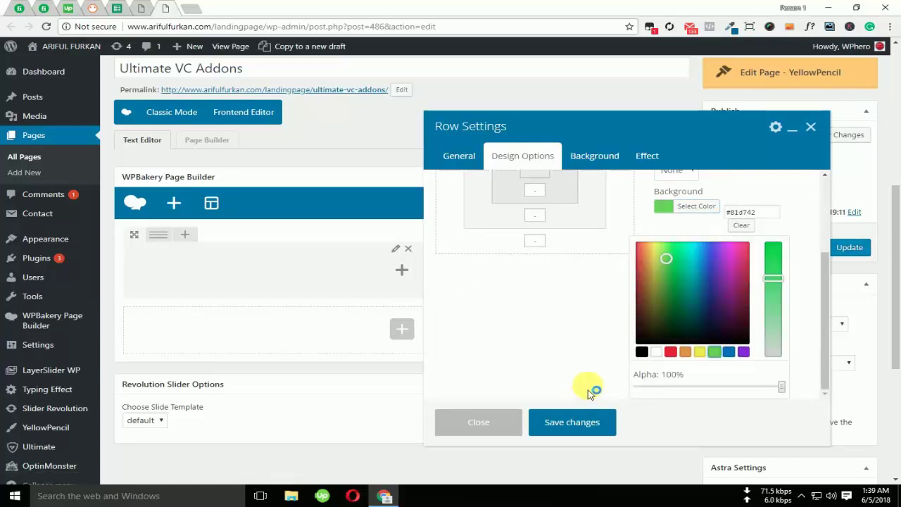
click(576, 433)
click(883, 429)
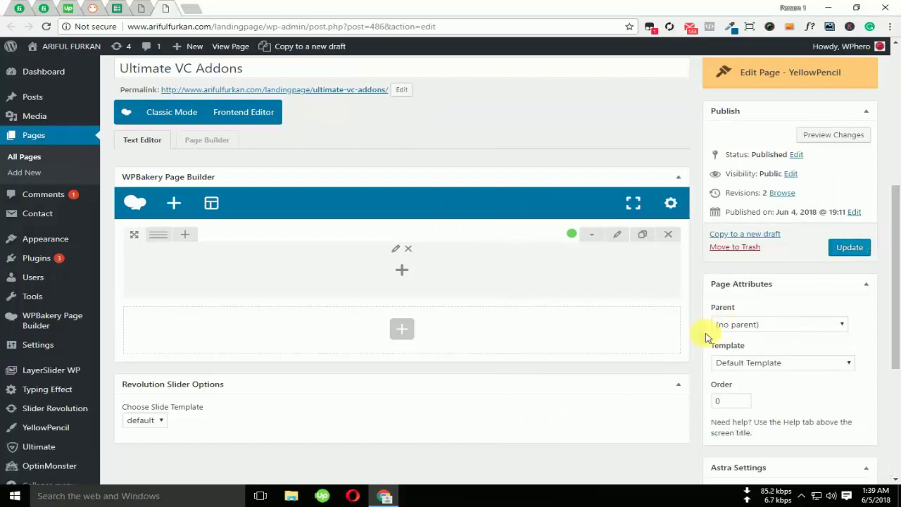
Update the page and open its published version in a new browser tab.
scroll(733, 339, down, 3)
scroll(756, 330, up, 2)
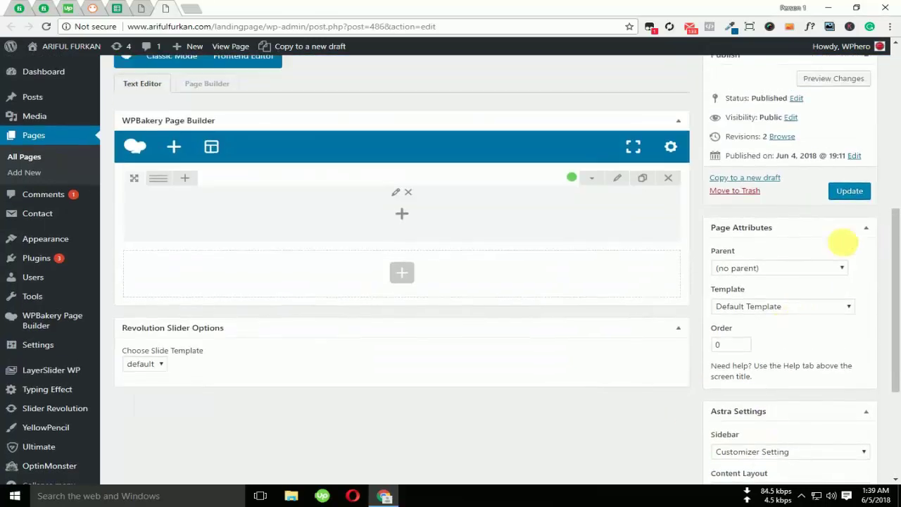
click(850, 191)
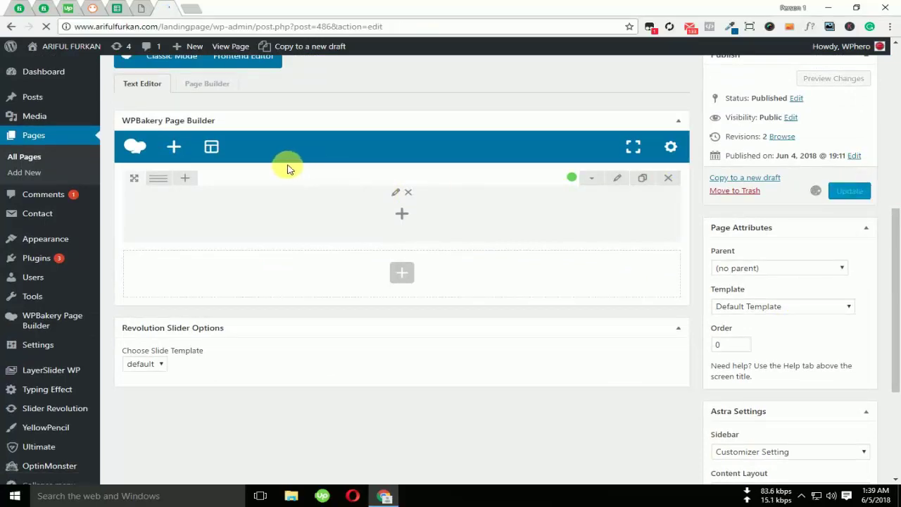
scroll(404, 251, down, 3)
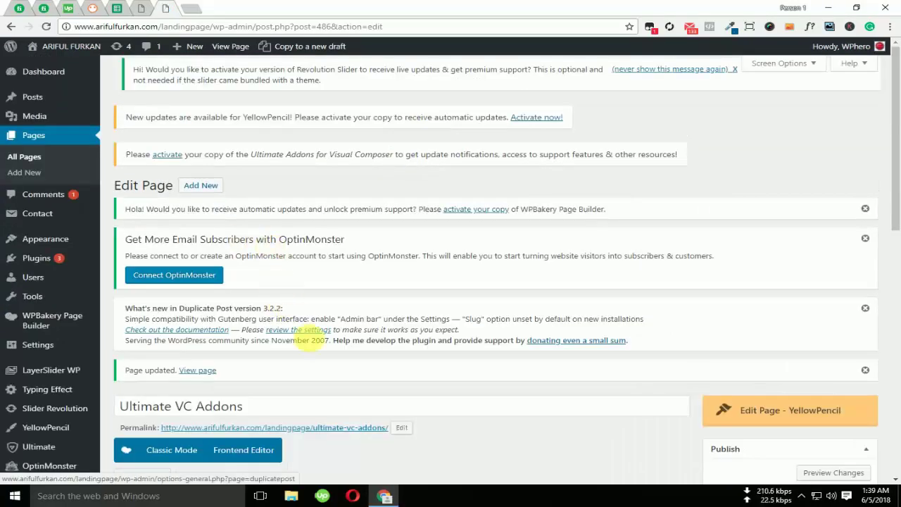
scroll(315, 287, down, 2)
click(316, 259)
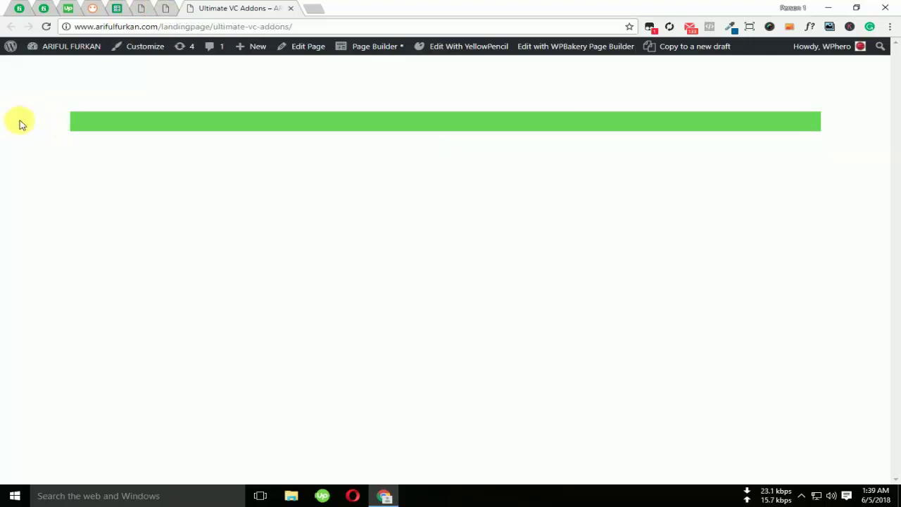
Return to the page editor and examine the row stretch choices in the row's general settings, leaving without saving.
click(164, 8)
scroll(535, 282, down, 4)
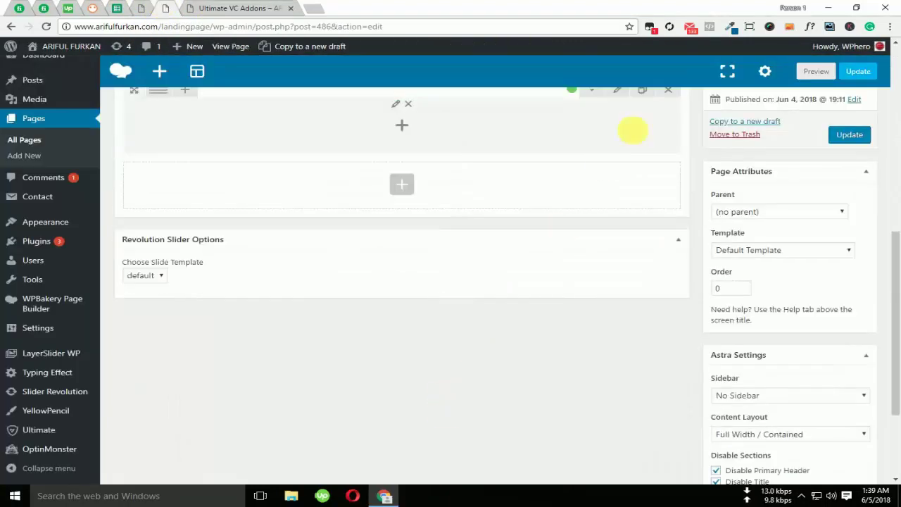
scroll(621, 102, up, 1)
click(616, 179)
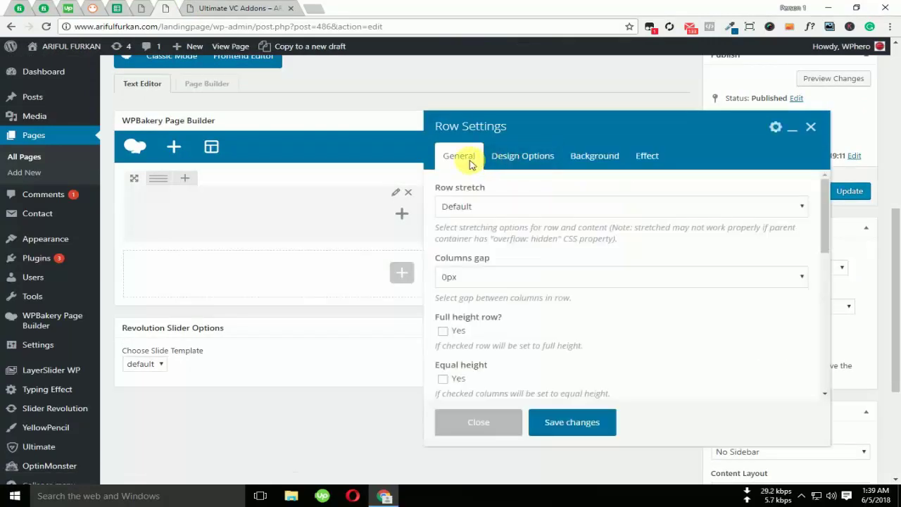
click(506, 206)
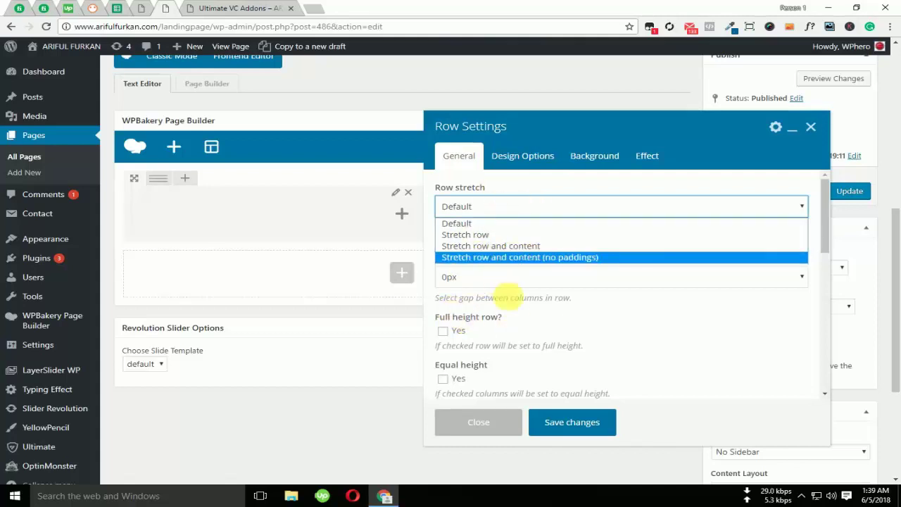
click(811, 127)
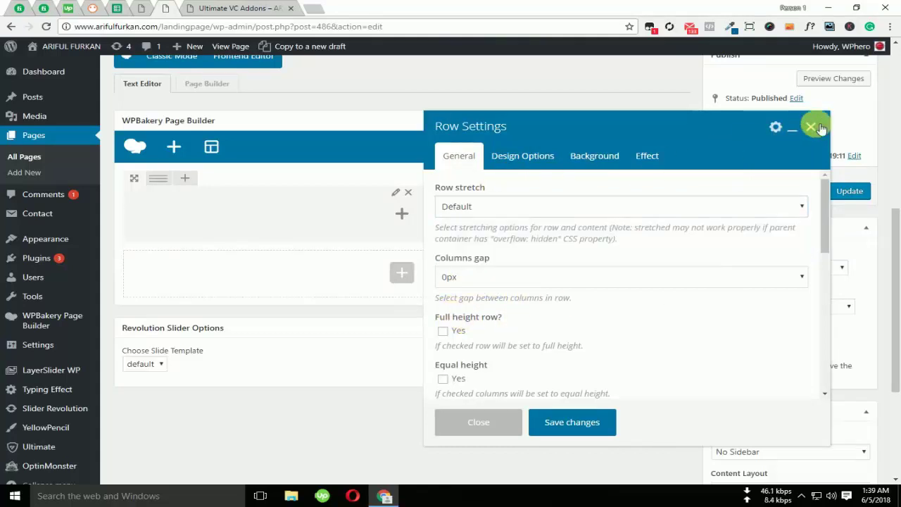
click(811, 127)
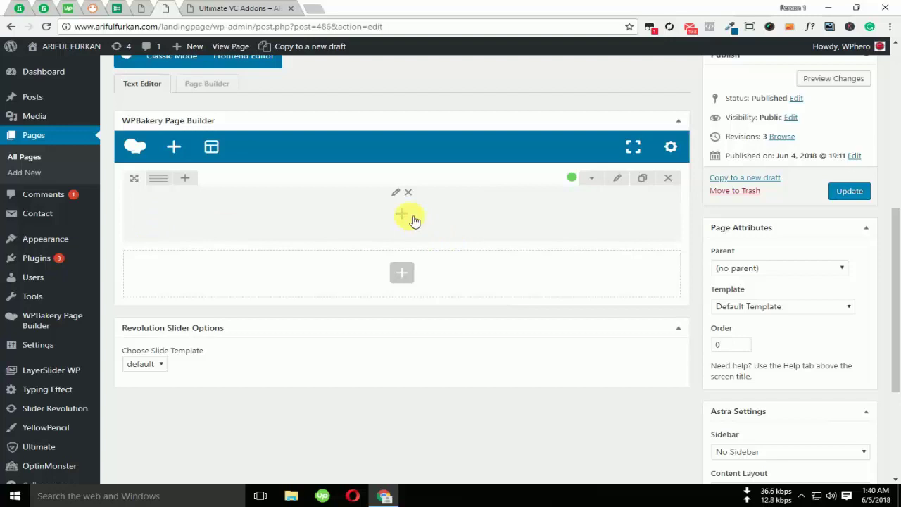
Add an Animation Block from the Ultimate VC Addons elements inside the green row.
click(403, 215)
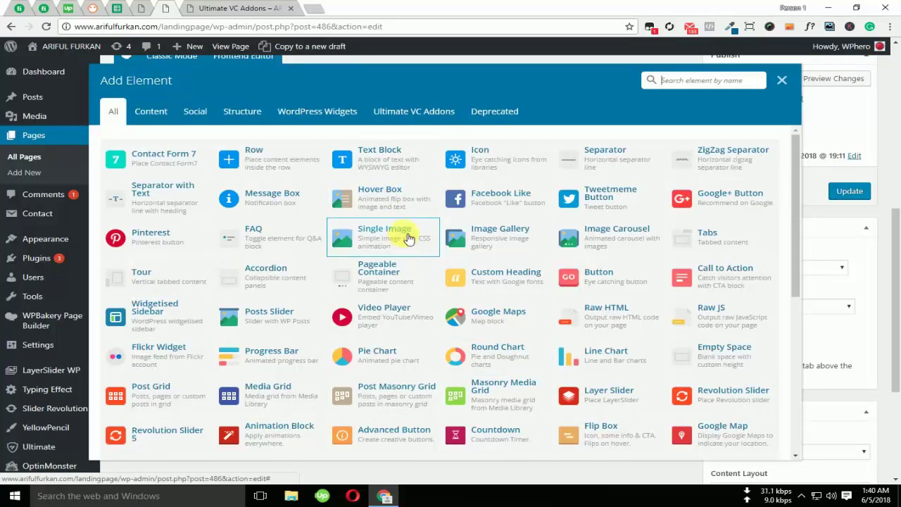
click(429, 111)
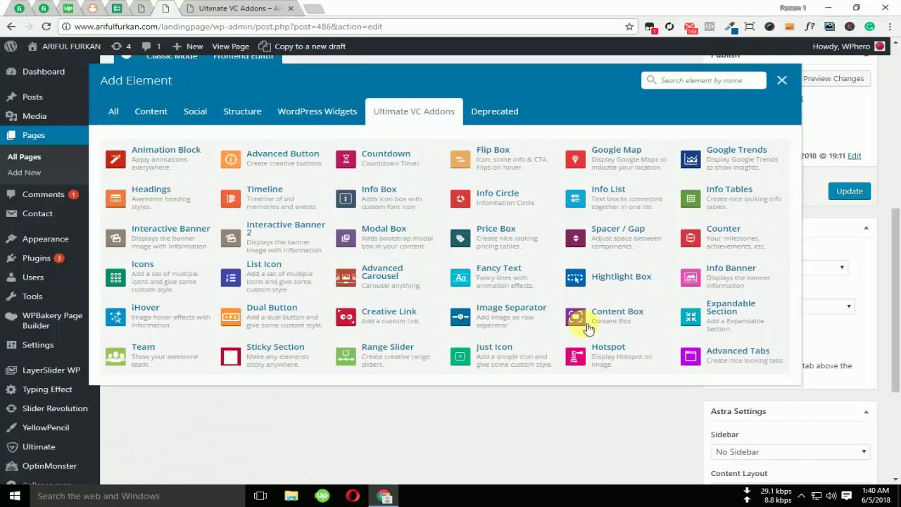
click(166, 156)
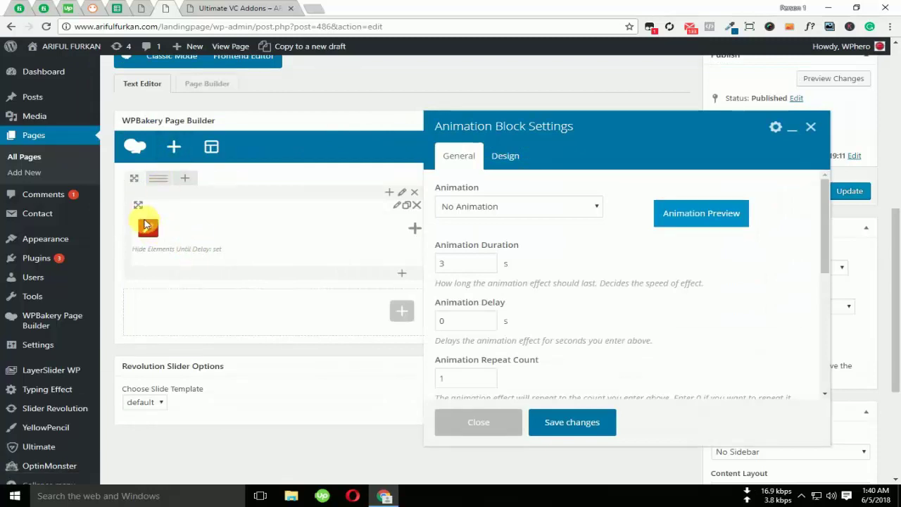
mouse_move(145, 211)
mouse_down()
mouse_move(184, 206)
mouse_move(147, 209)
mouse_move(183, 210)
mouse_move(150, 221)
mouse_move(141, 207)
mouse_up()
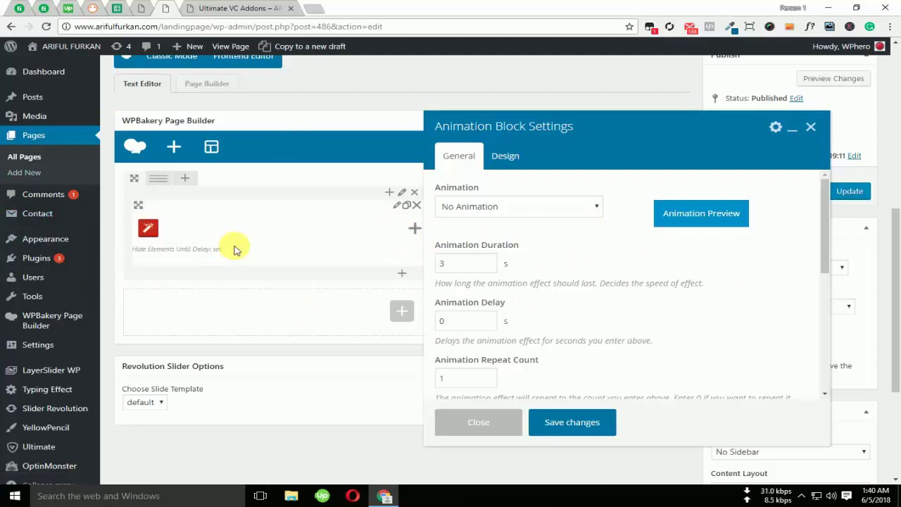
Look through the Animation Block's general settings and save the block with its default values.
drag(591, 126, 524, 78)
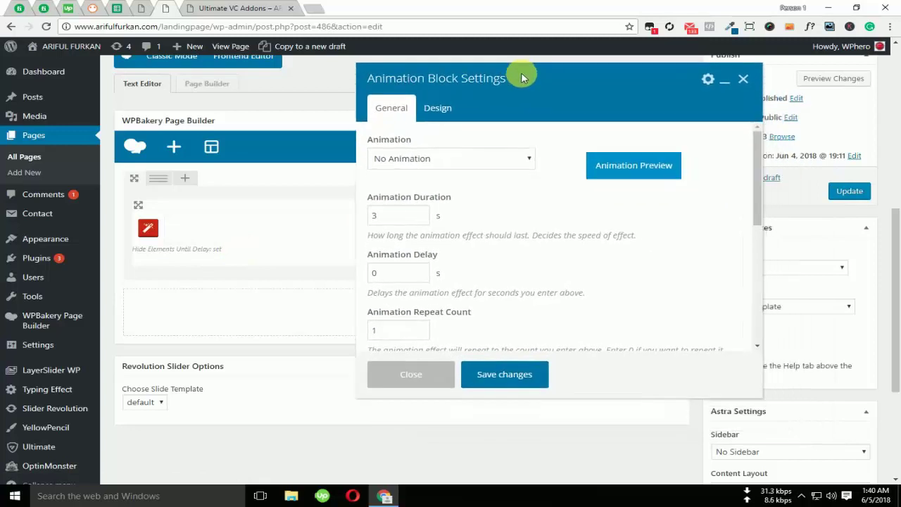
scroll(538, 231, down, 1)
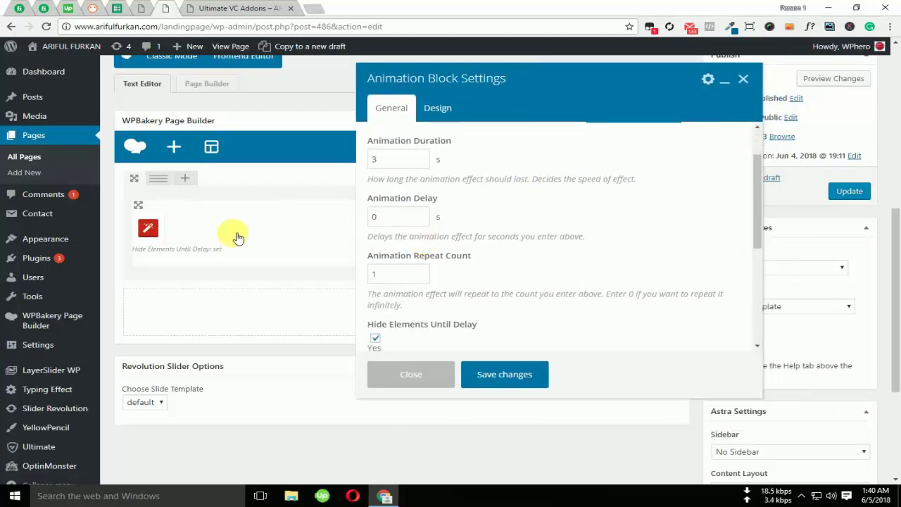
scroll(228, 246, up, 2)
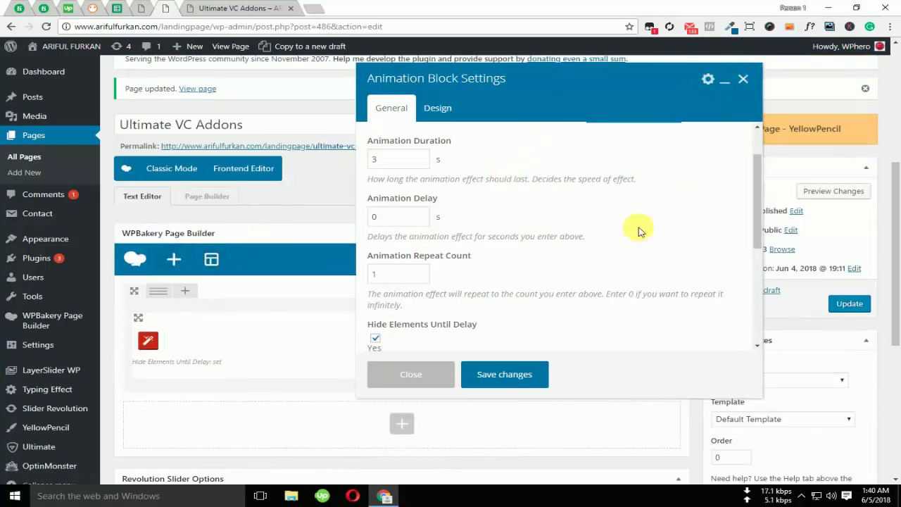
click(513, 380)
scroll(486, 310, down, 2)
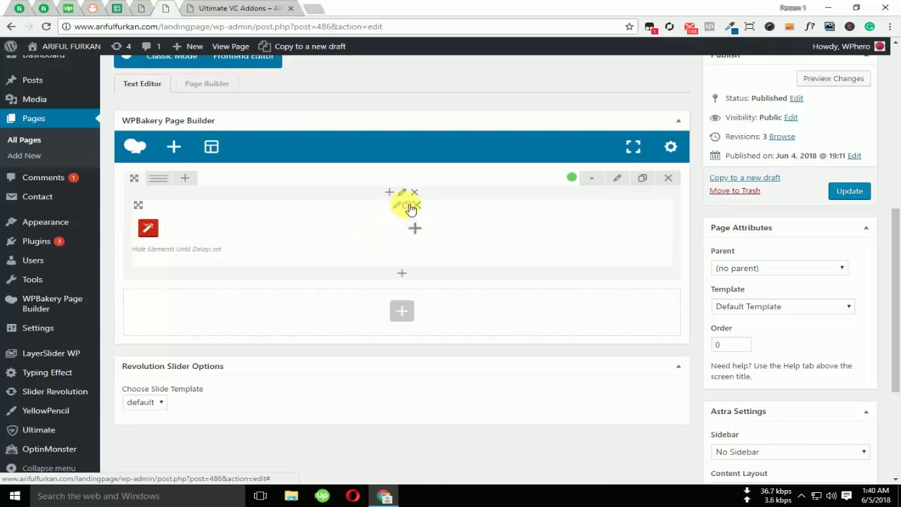
Duplicate the Animation Block within the row and delete the copy.
click(411, 207)
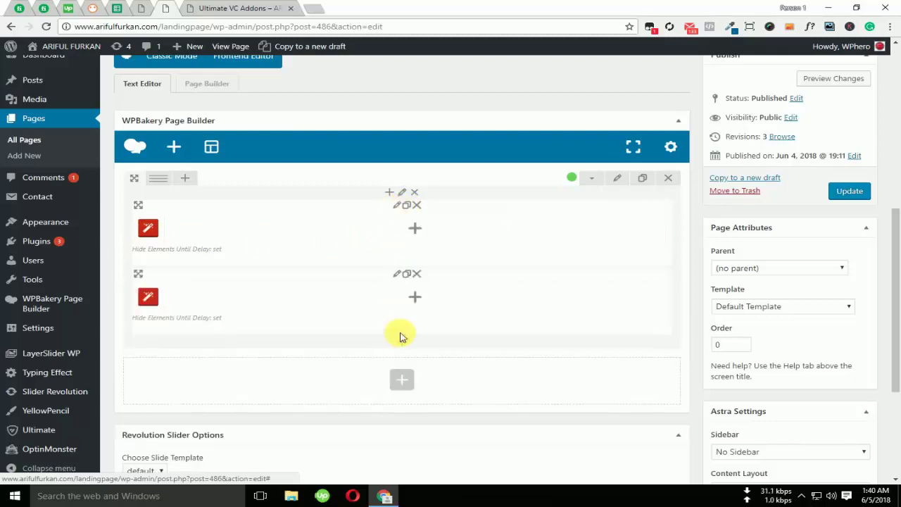
click(417, 274)
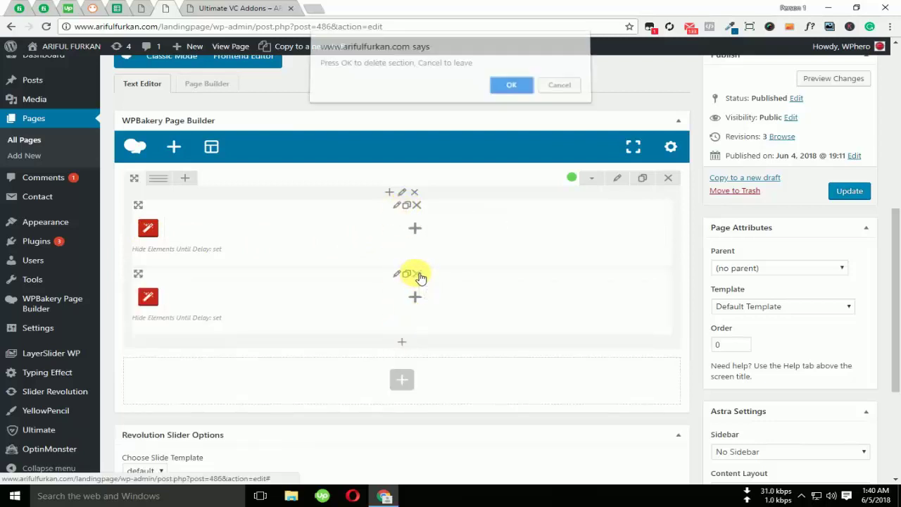
click(510, 87)
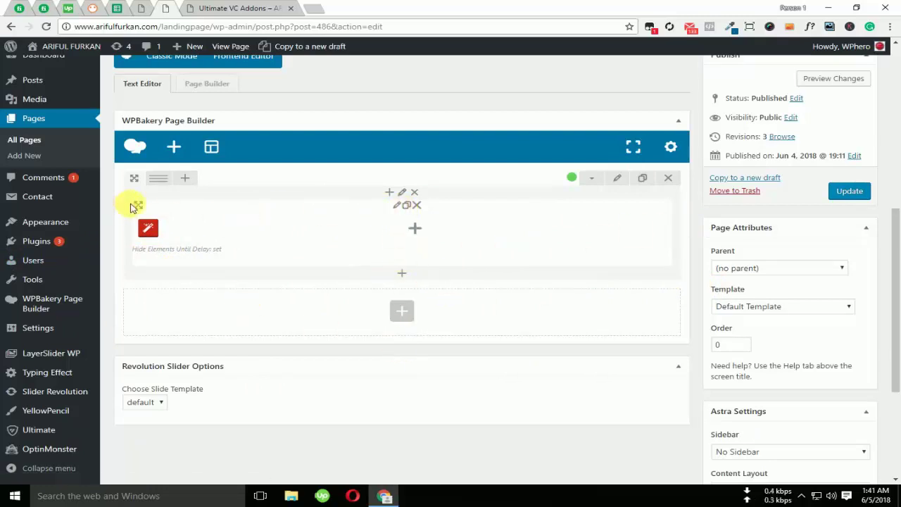
Split the row into three equal columns (1/3 + 1/3 + 1/3) and duplicate the first column's Animation Block twice.
mouse_move(156, 185)
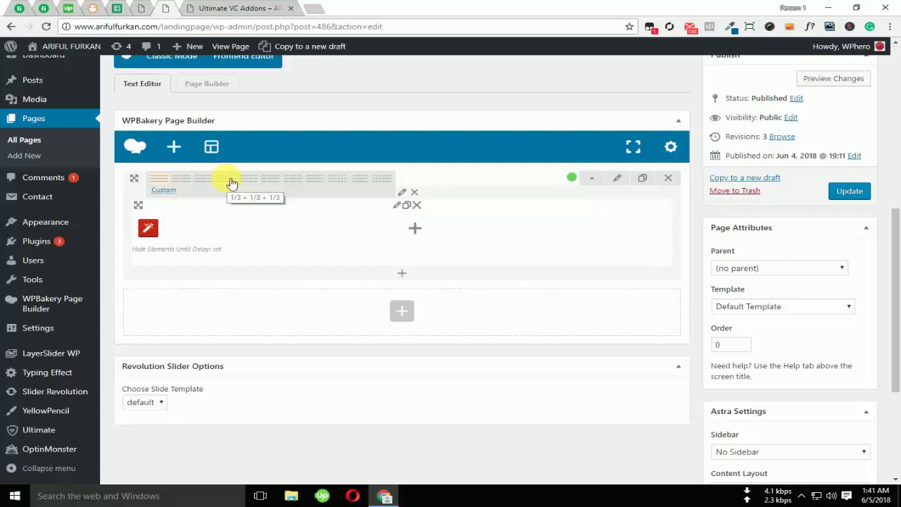
click(233, 183)
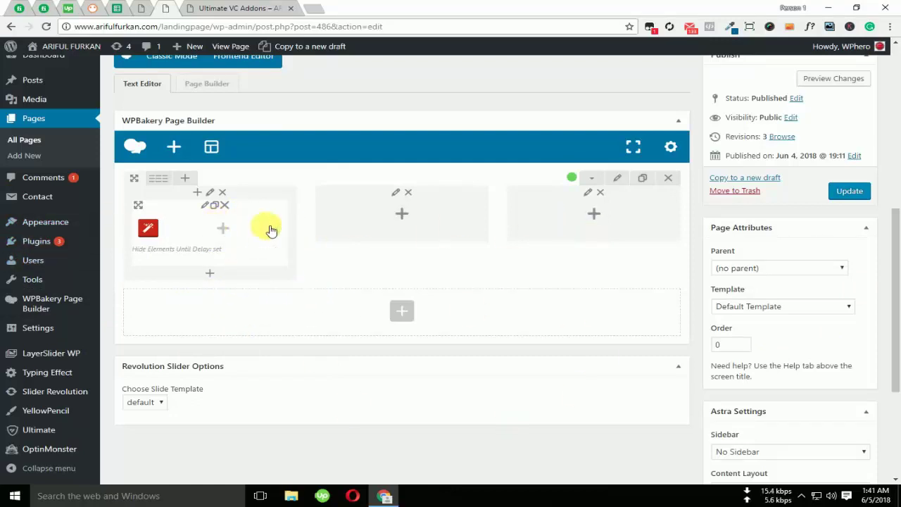
click(215, 205)
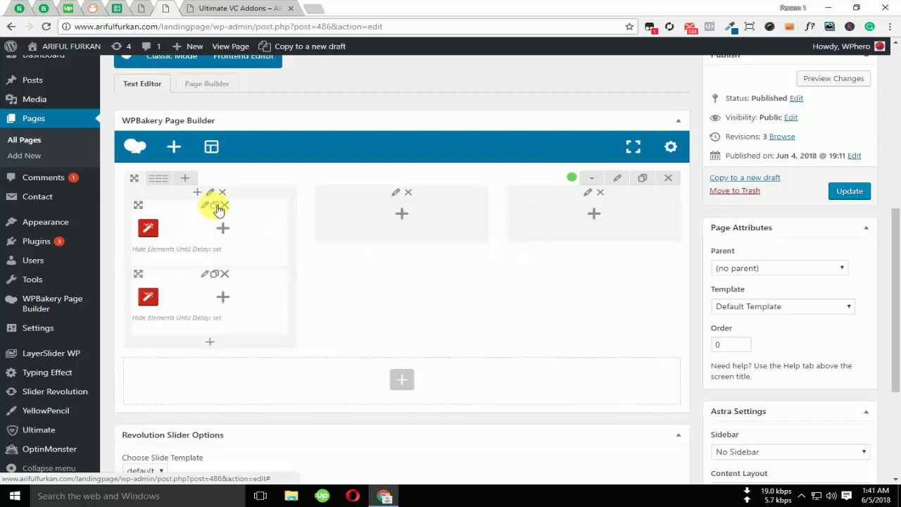
click(214, 205)
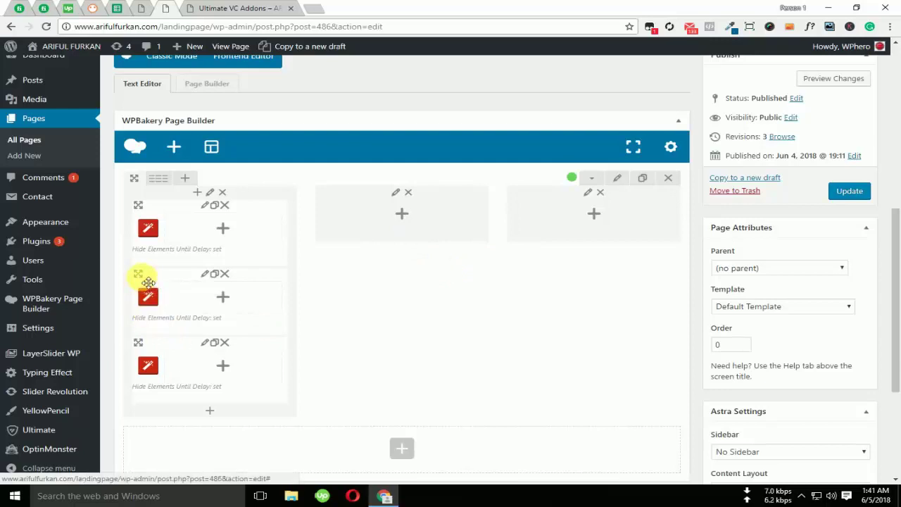
Move one copied Animation Block into the second column and the other into the third column.
drag(138, 277, 388, 222)
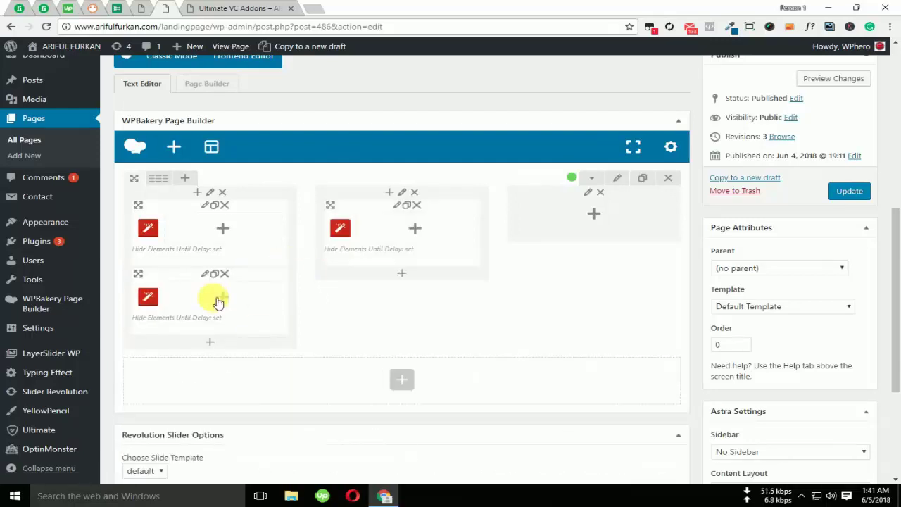
drag(383, 289, 538, 224)
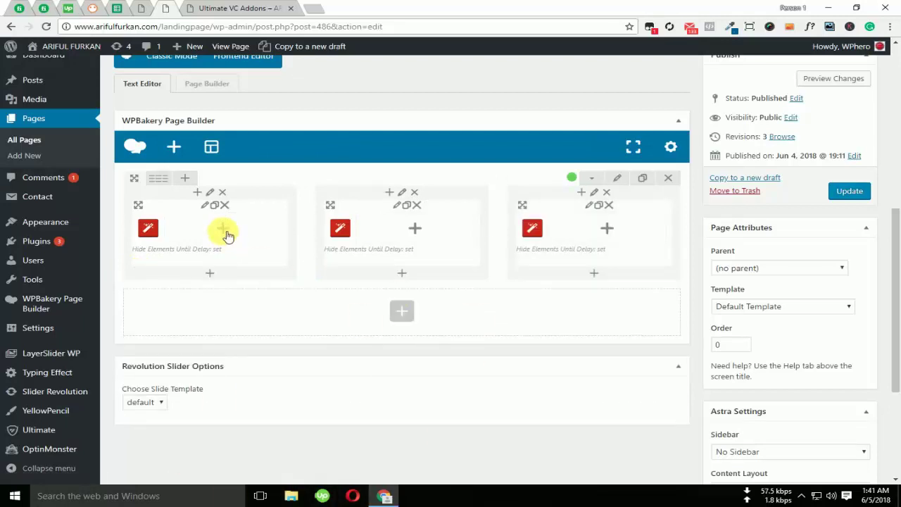
mouse_move(227, 236)
mouse_down()
mouse_move(261, 264)
mouse_move(219, 231)
mouse_up()
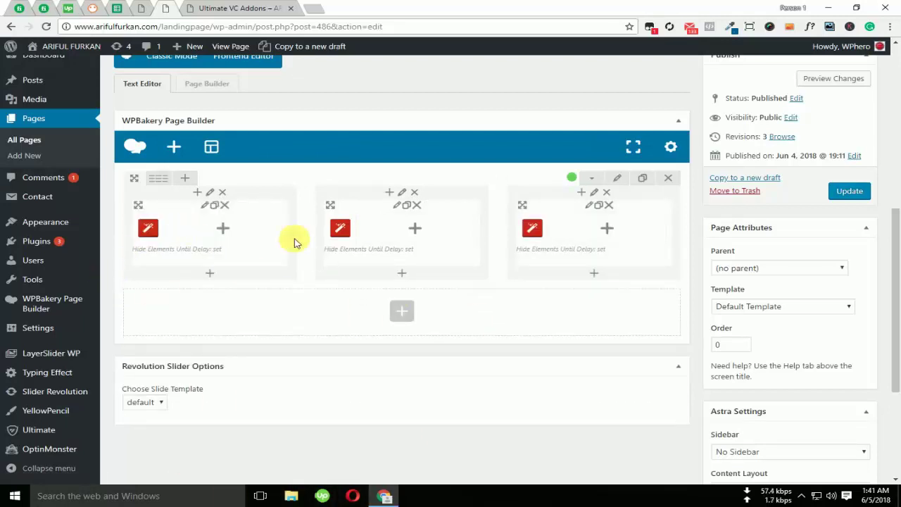
Open the settings of the first column's Animation Block and preview the bounce, flash and pulse animations.
click(209, 206)
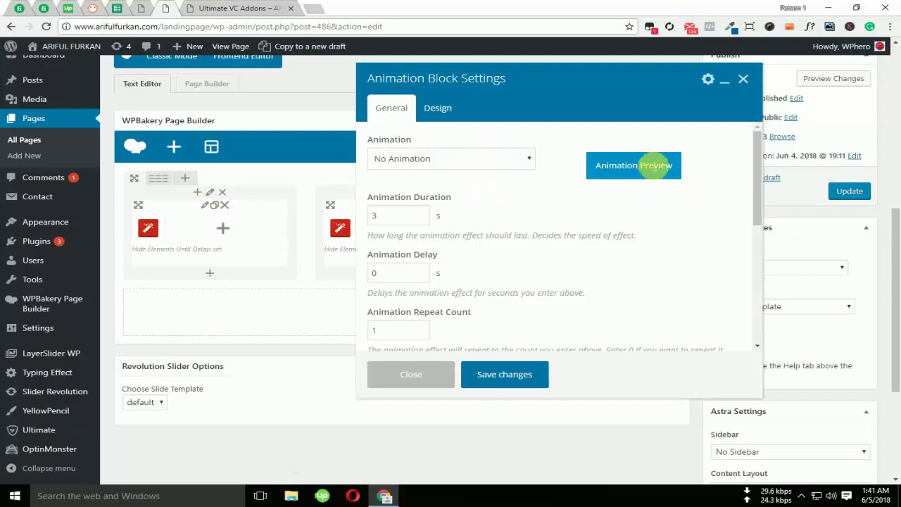
click(460, 167)
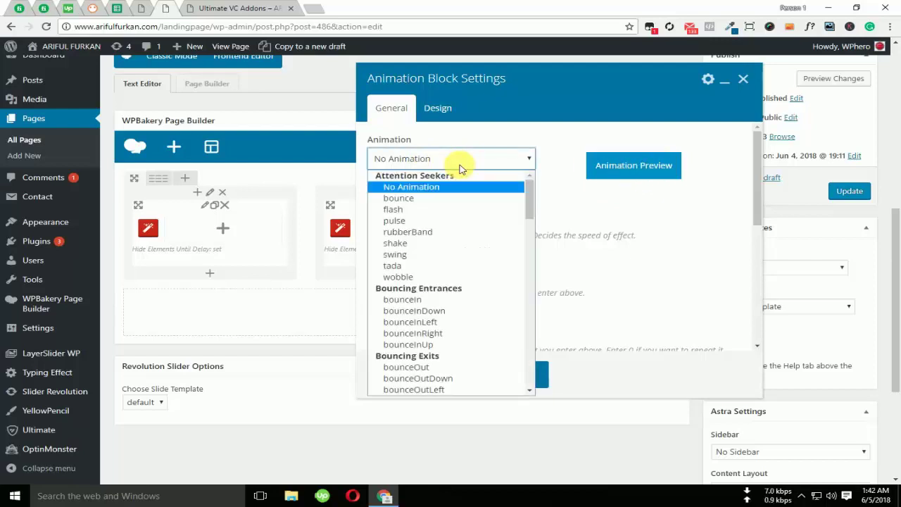
click(398, 199)
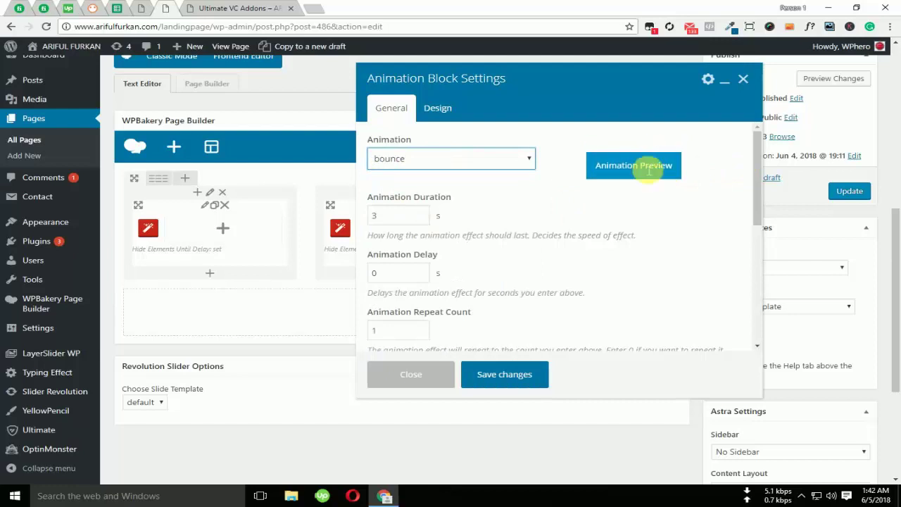
click(513, 162)
click(433, 207)
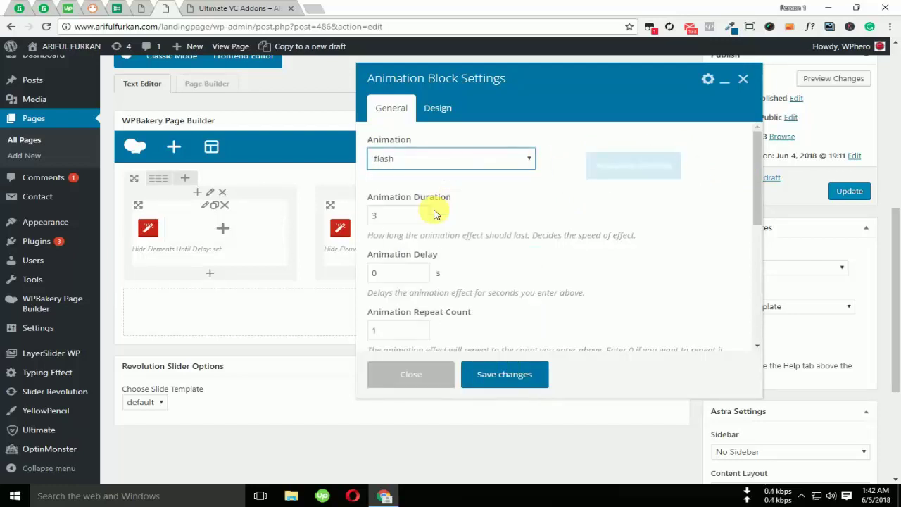
click(519, 161)
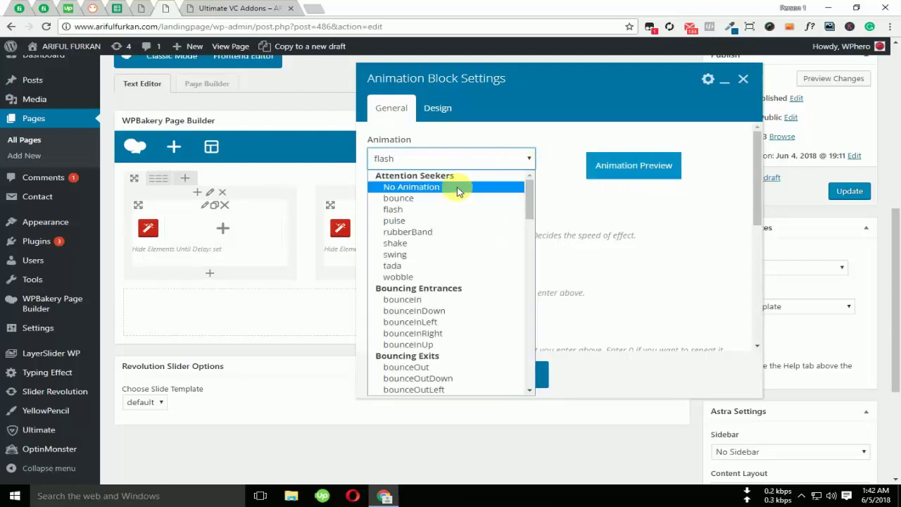
click(412, 222)
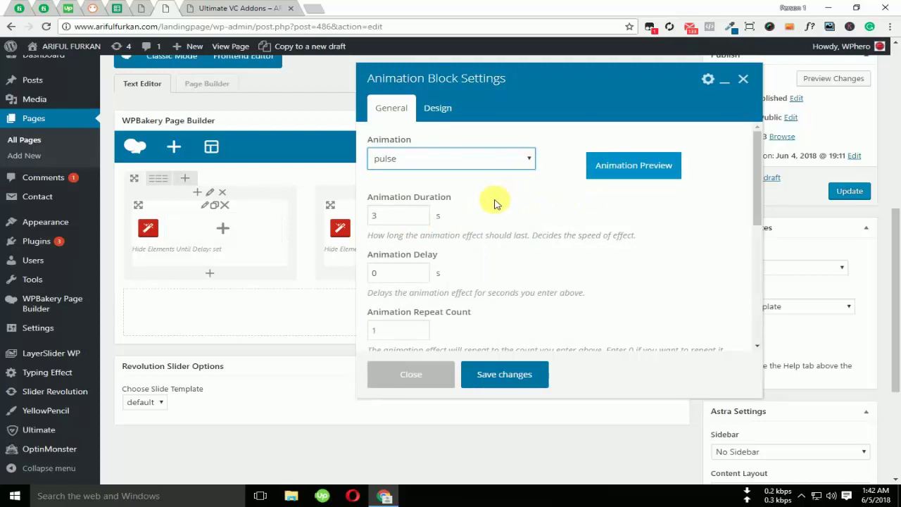
scroll(499, 241, down, 2)
scroll(499, 233, up, 2)
Try the swing and tada animations on the block and watch their previews.
click(515, 159)
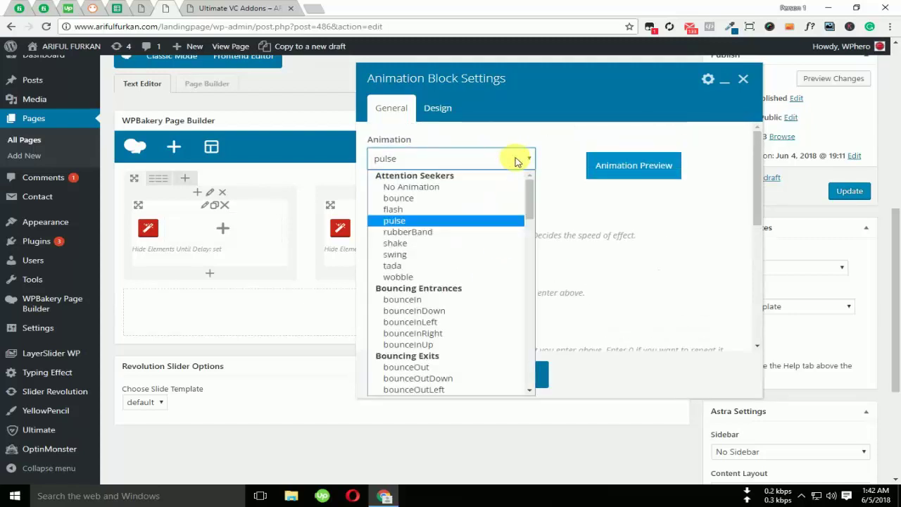
click(417, 254)
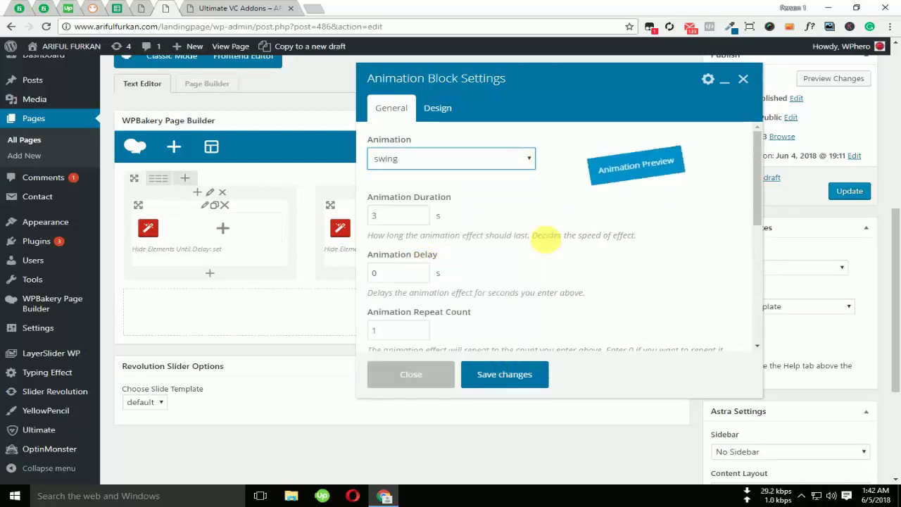
click(431, 160)
click(398, 257)
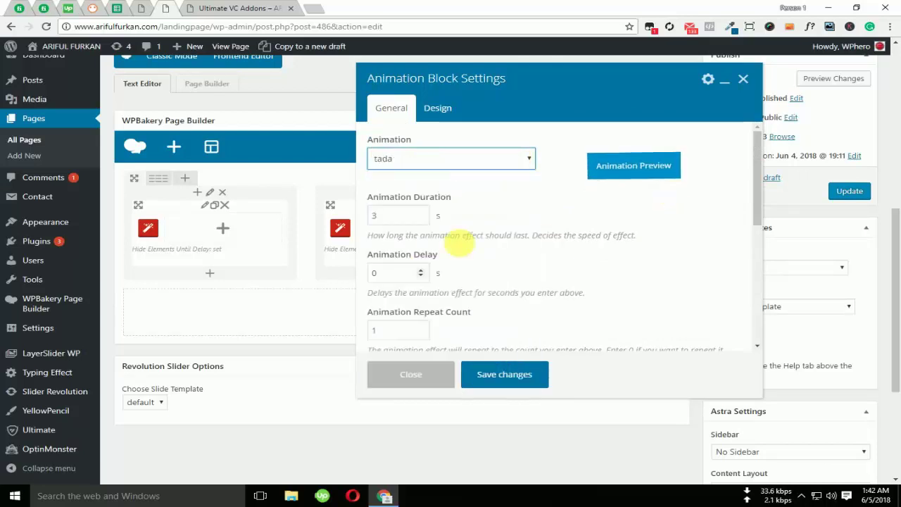
Preview the bouncing entrance animations bounceIn and bounceInUp on the block.
click(524, 162)
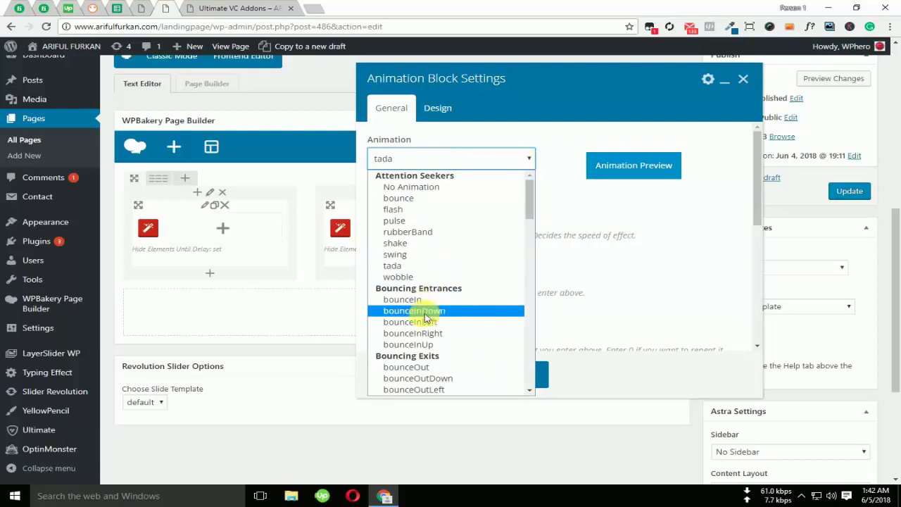
scroll(427, 226, down, 2)
click(423, 191)
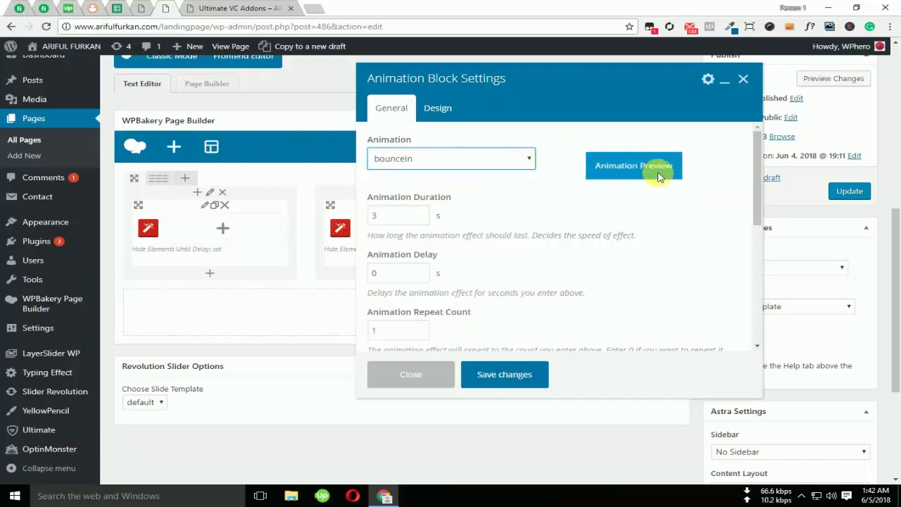
click(503, 158)
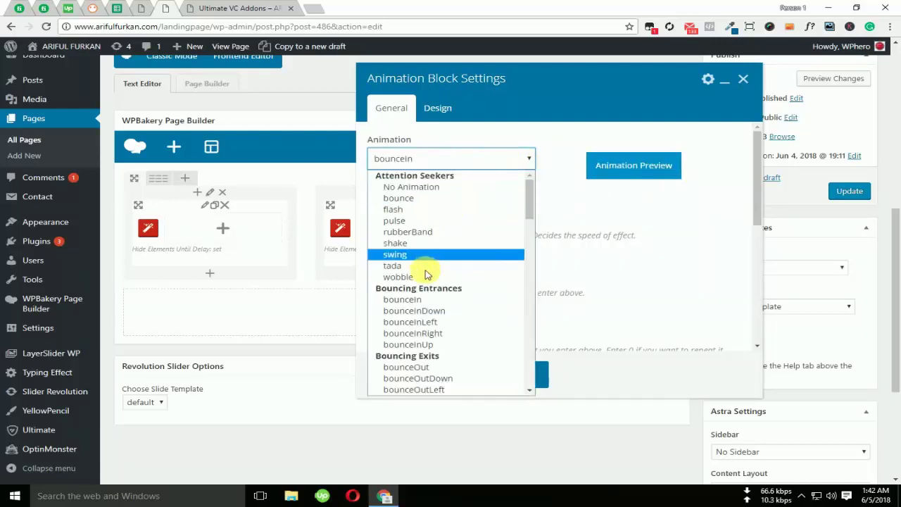
click(435, 345)
Look through the bouncing and fading animations and try the bounceOut effect on the block.
click(519, 158)
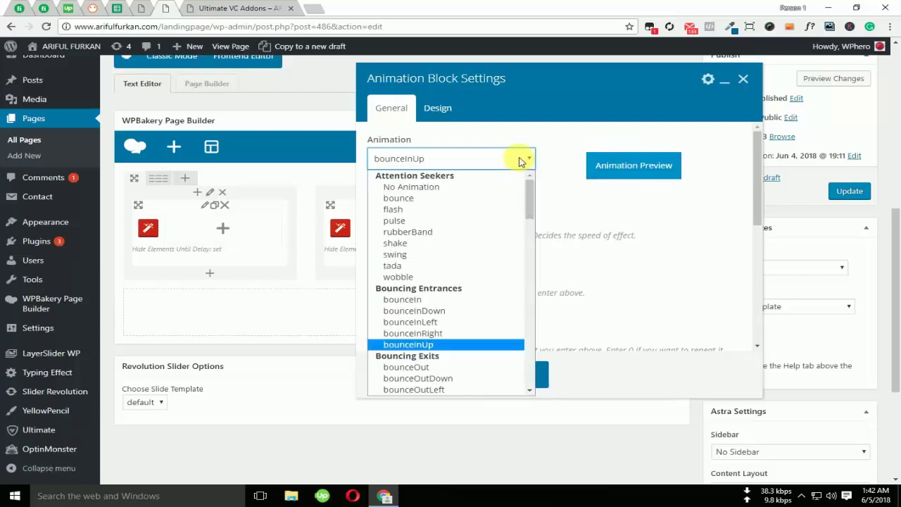
scroll(437, 302, down, 1)
scroll(436, 302, down, 4)
scroll(435, 324, up, 6)
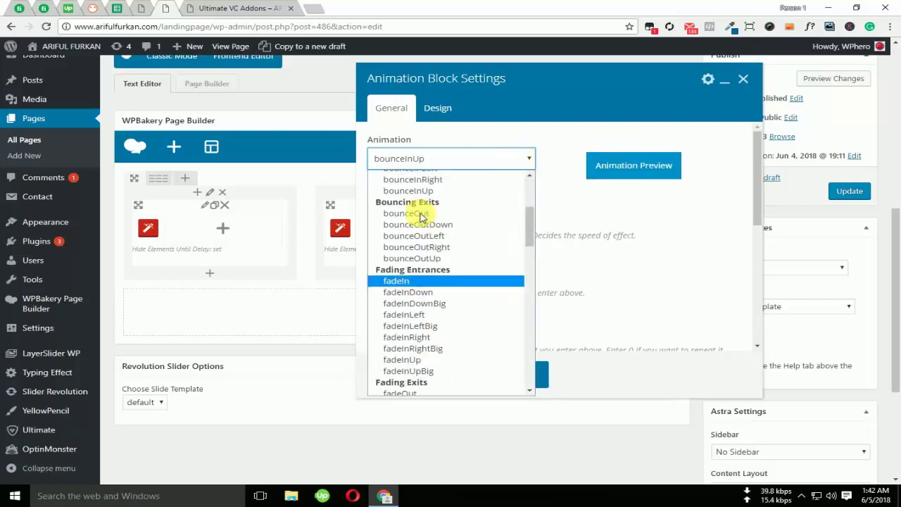
scroll(434, 332, down, 3)
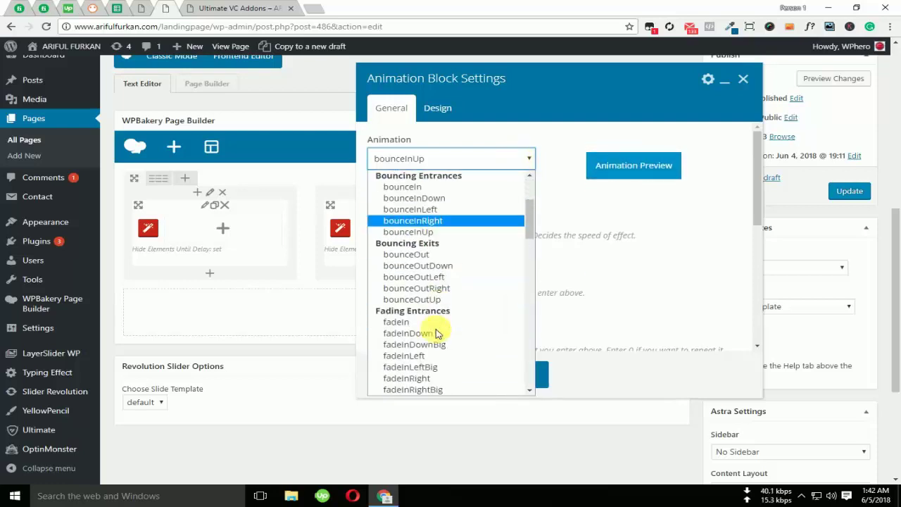
click(424, 254)
Go through the remaining animation categories down to Infinite Animations and preview InfiniteRotate.
click(526, 159)
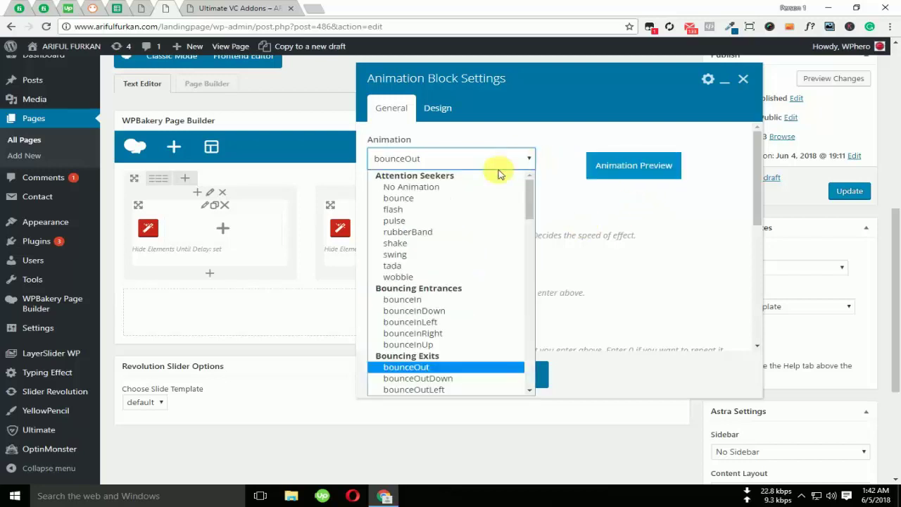
scroll(405, 303, down, 3)
scroll(407, 303, down, 5)
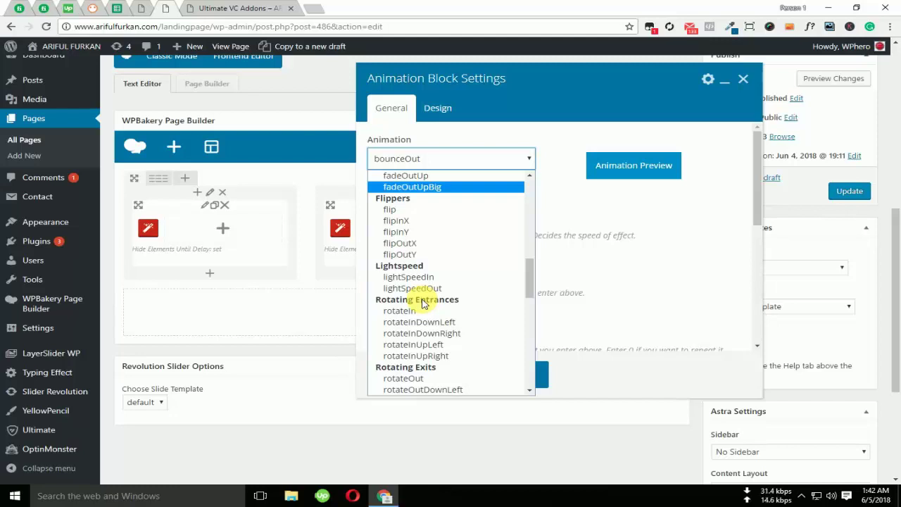
scroll(423, 303, down, 3)
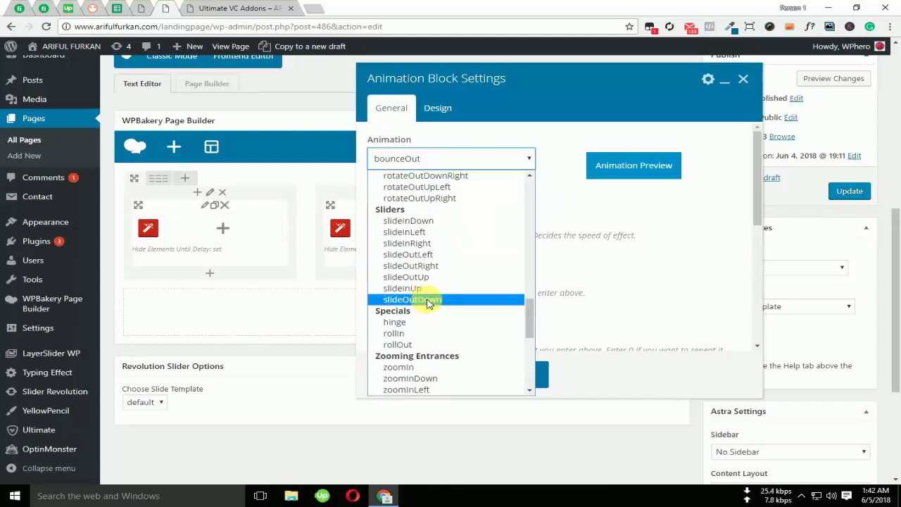
scroll(426, 303, down, 5)
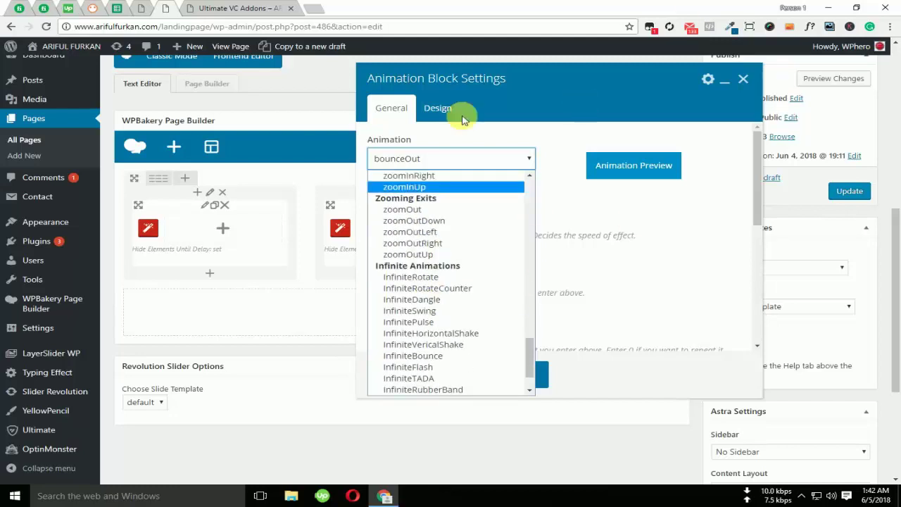
scroll(486, 303, down, 1)
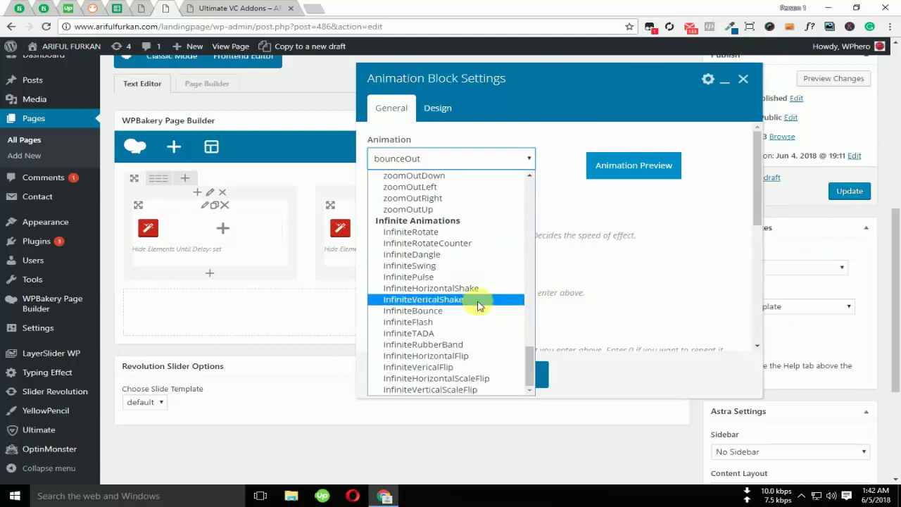
click(430, 232)
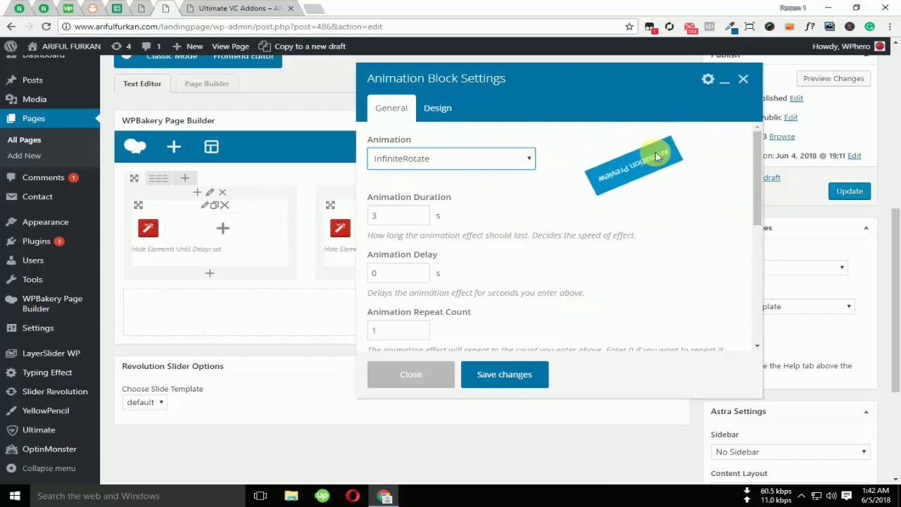
Set the block's animation to InfiniteVericalFlip.
click(479, 164)
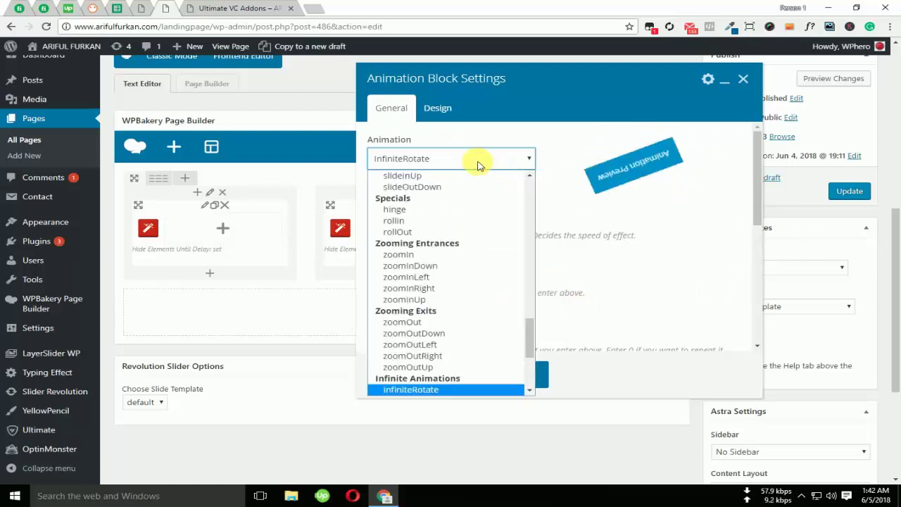
scroll(435, 360, down, 5)
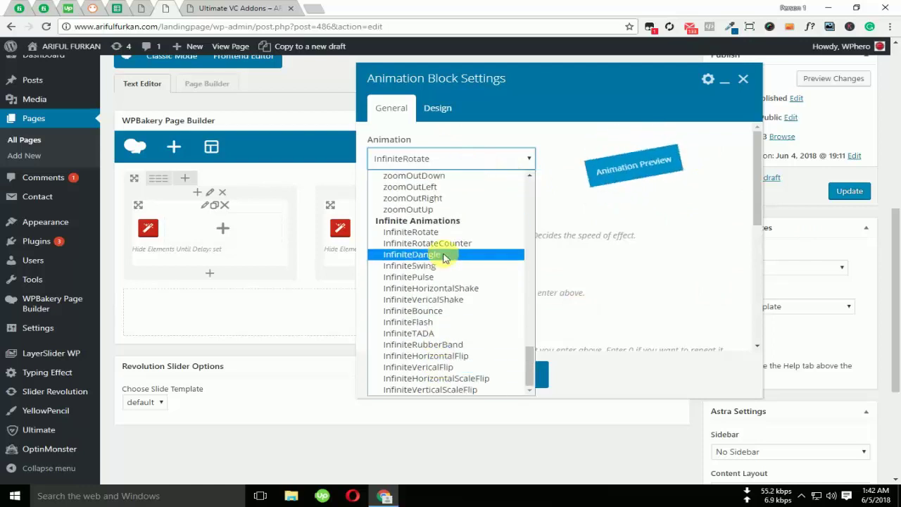
click(429, 367)
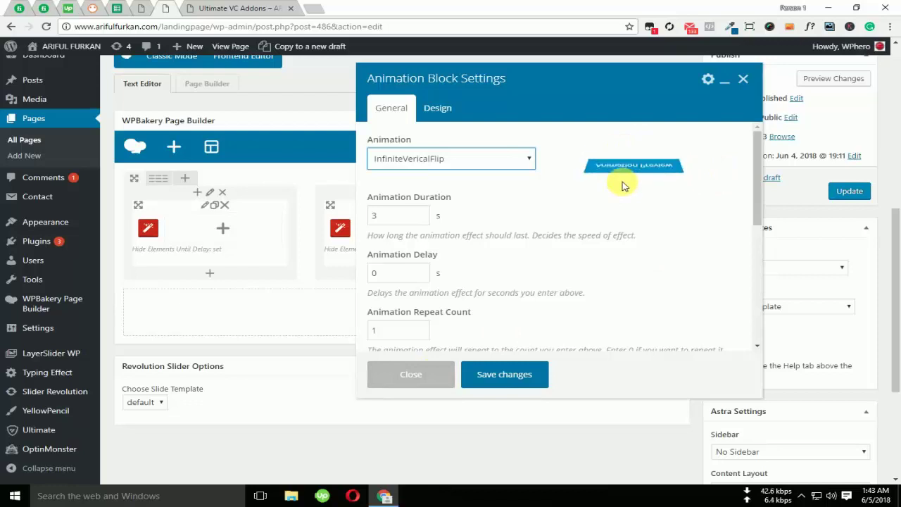
Review the block's animation list from Infinite Animations up to Attention Seekers and back, and look at the Animation Duration setting.
click(528, 160)
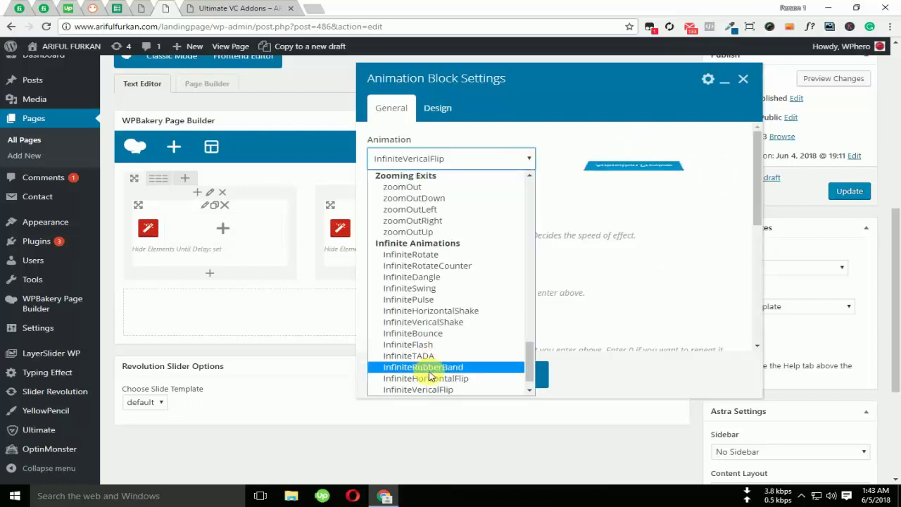
scroll(375, 373, down, 1)
scroll(423, 373, up, 5)
scroll(443, 372, down, 5)
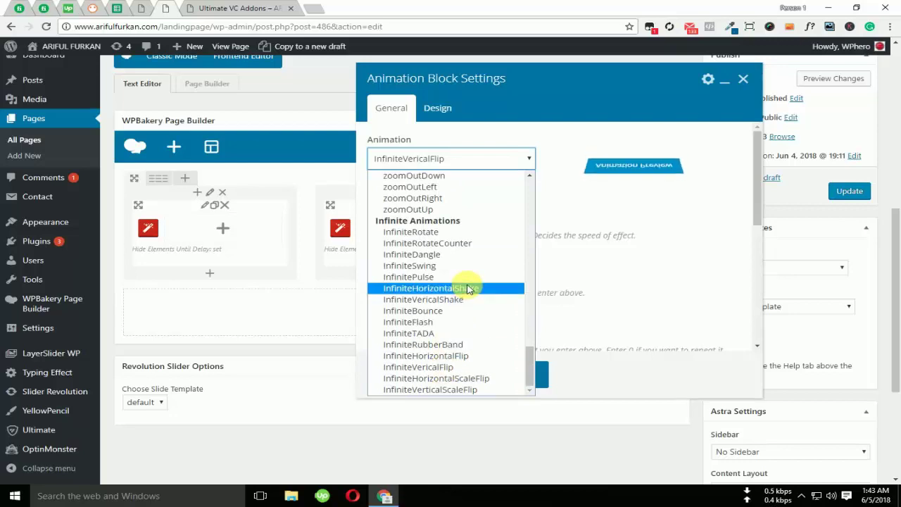
scroll(467, 289, up, 10)
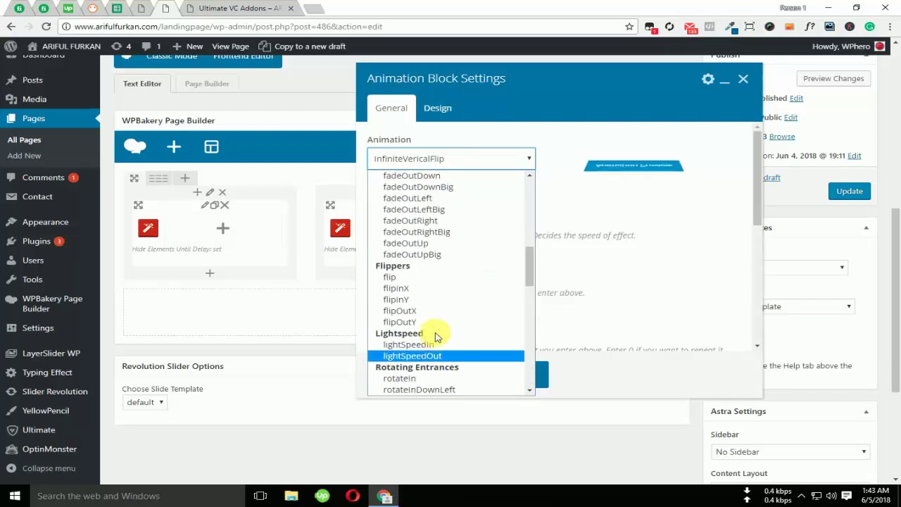
scroll(435, 337, up, 8)
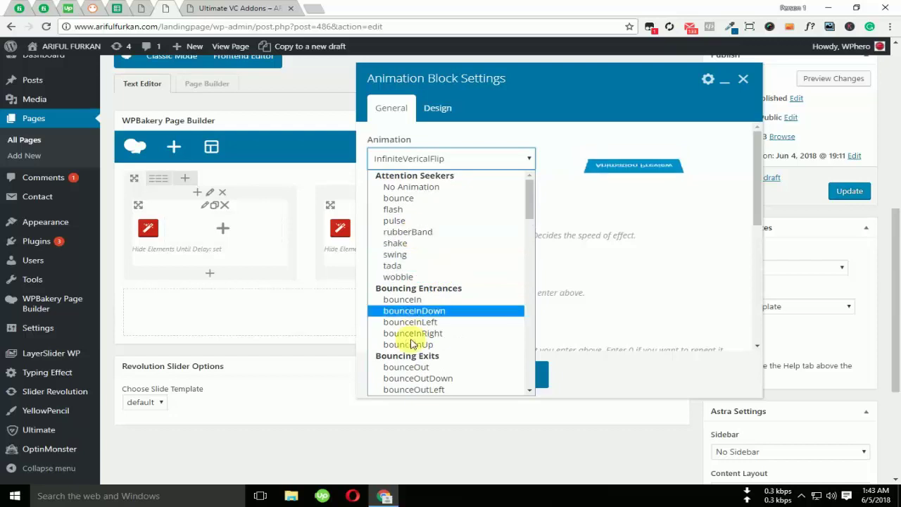
scroll(419, 355, down, 18)
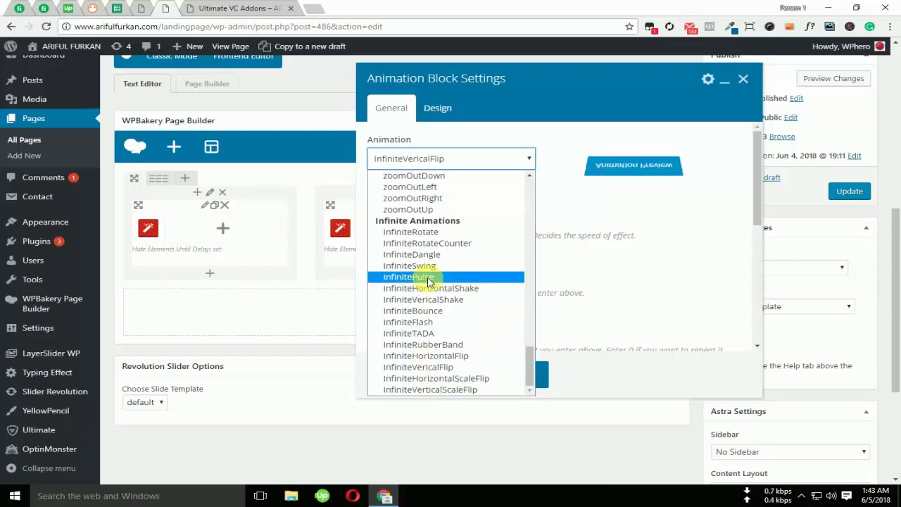
click(569, 180)
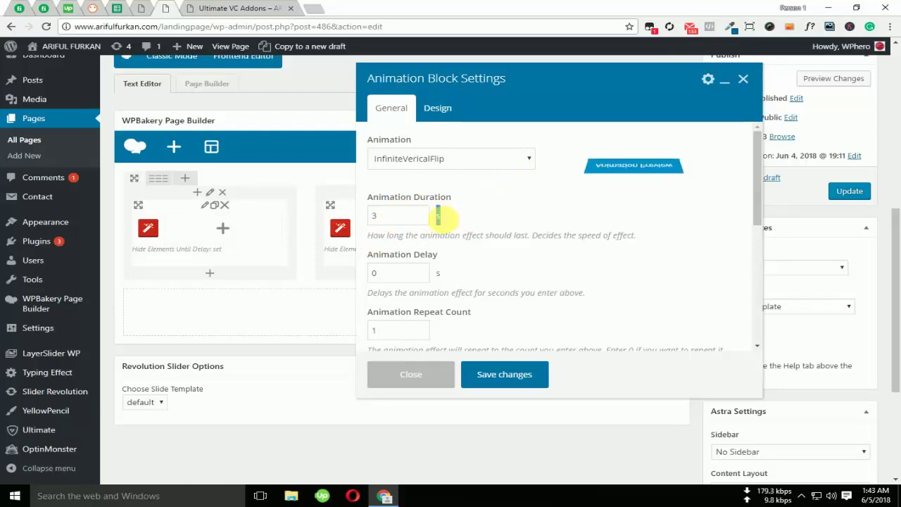
drag(438, 217, 479, 218)
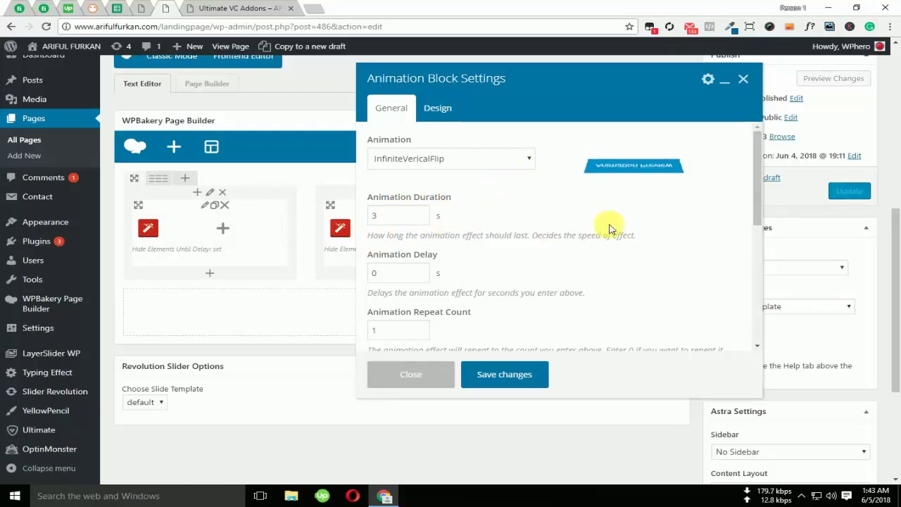
Look through the flipping, rotating and sliding effects and set the block's animation to zoomIn from Zooming Entrances.
click(453, 161)
scroll(411, 283, up, 5)
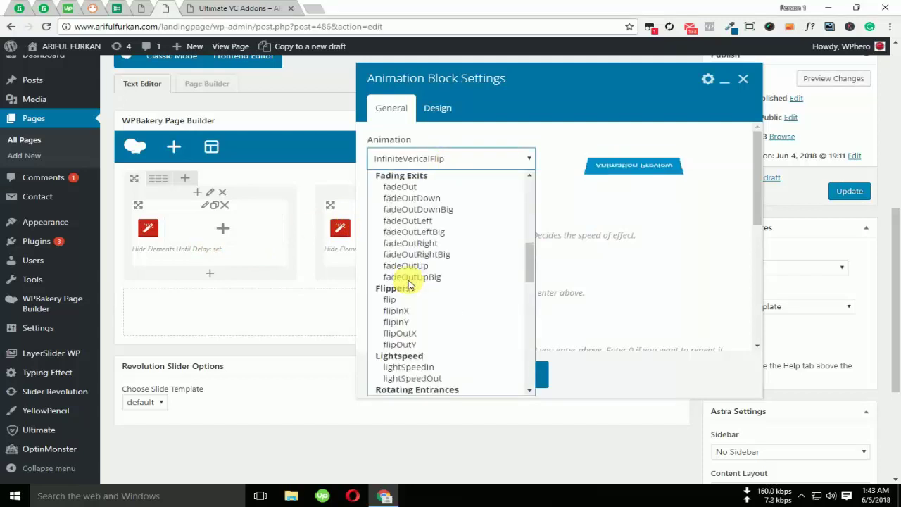
scroll(408, 285, up, 5)
scroll(409, 285, down, 5)
scroll(409, 310, down, 3)
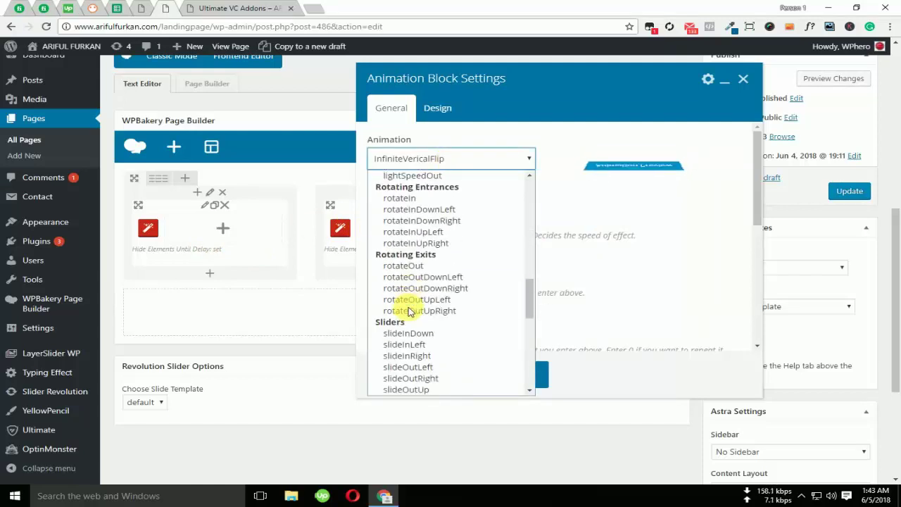
scroll(411, 299, down, 5)
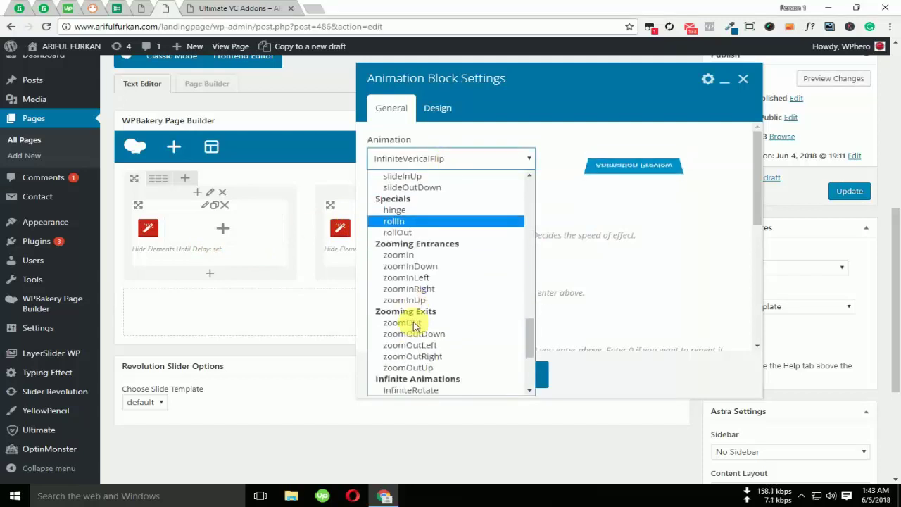
click(398, 255)
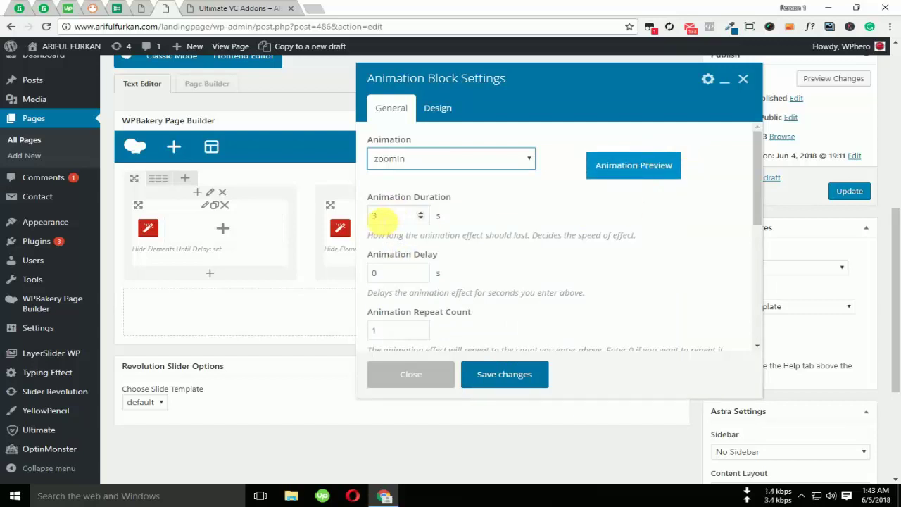
Examine the block's Animation Duration and Animation Delay settings.
double_click(374, 216)
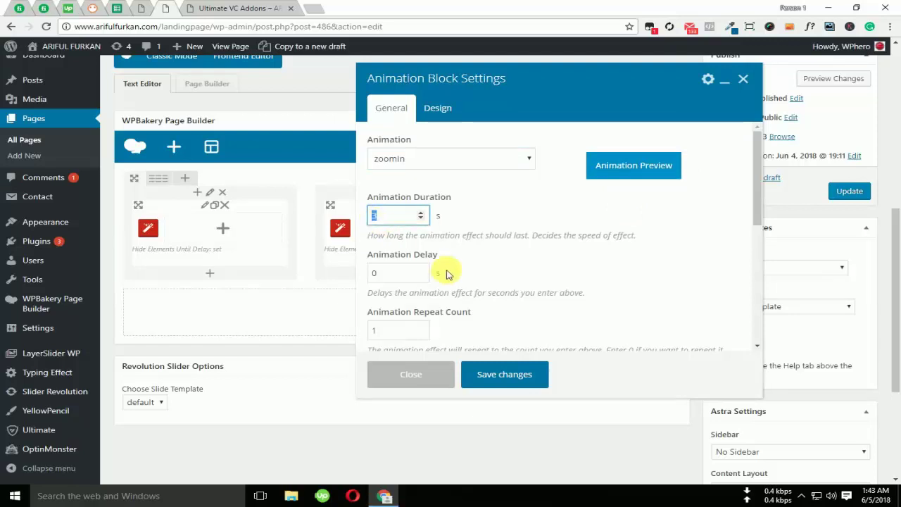
scroll(447, 274, down, 1)
double_click(374, 217)
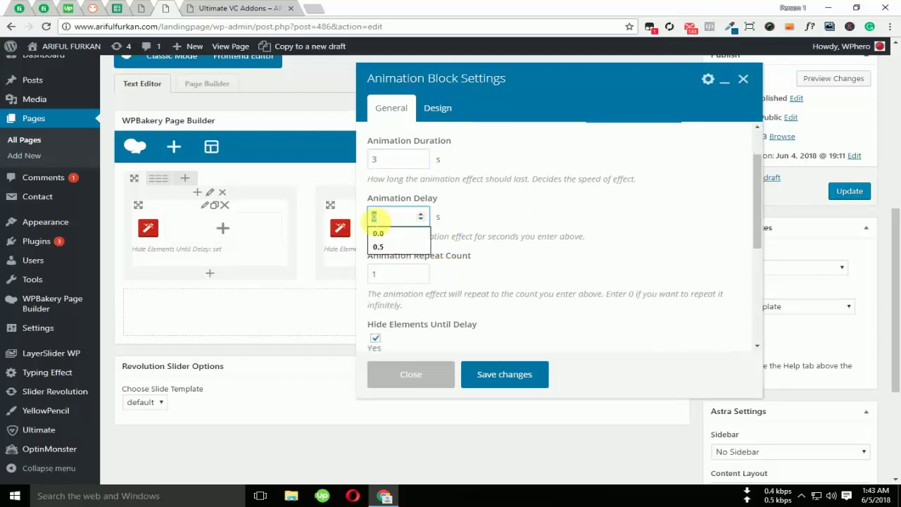
click(503, 203)
scroll(503, 217, up, 1)
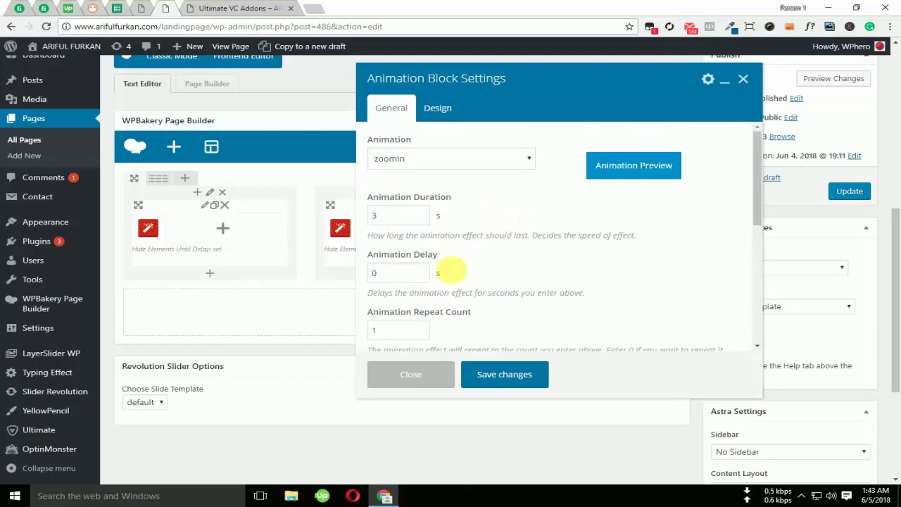
Check the published Ultimate VC Addons page alongside the block's Animation Delay setting, ending back in the page editor.
click(230, 45)
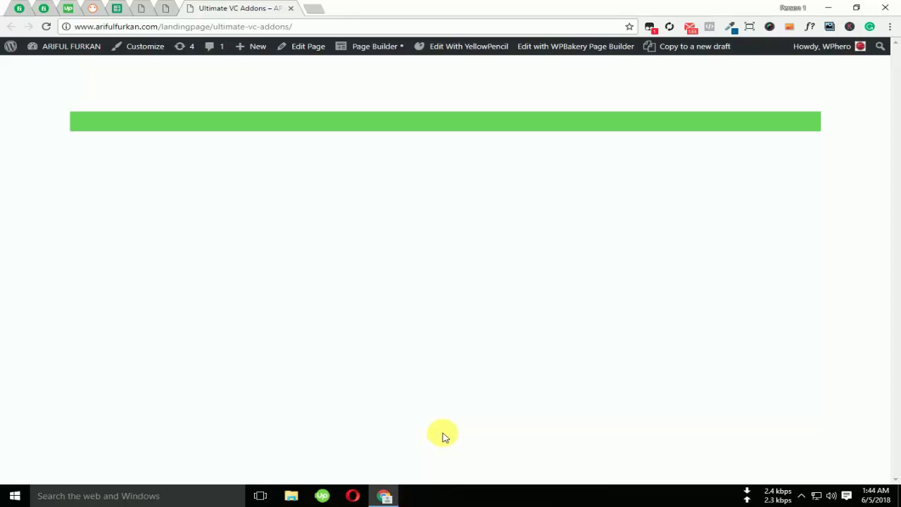
click(175, 7)
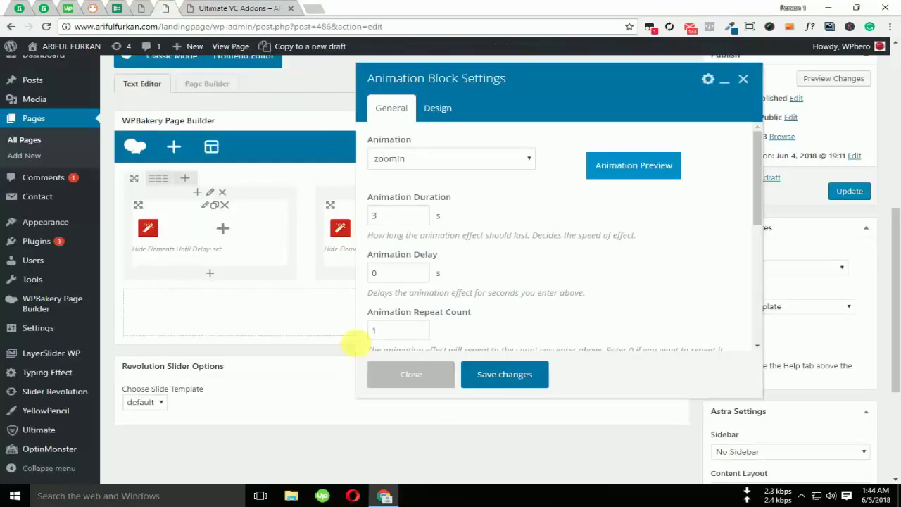
click(394, 272)
click(547, 242)
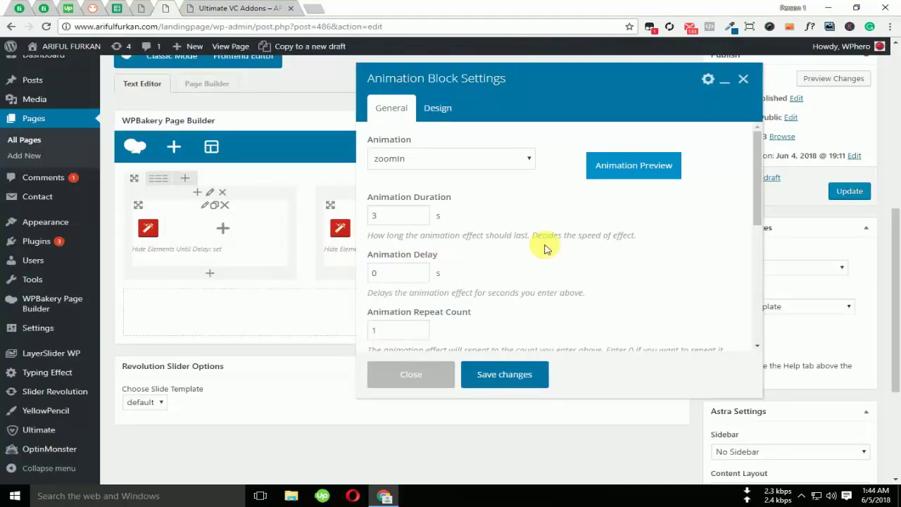
click(374, 274)
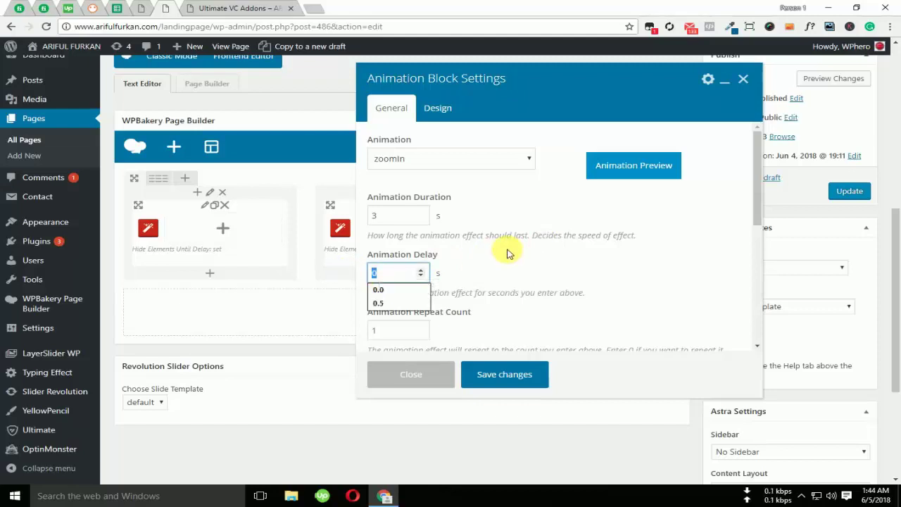
click(509, 253)
click(200, 7)
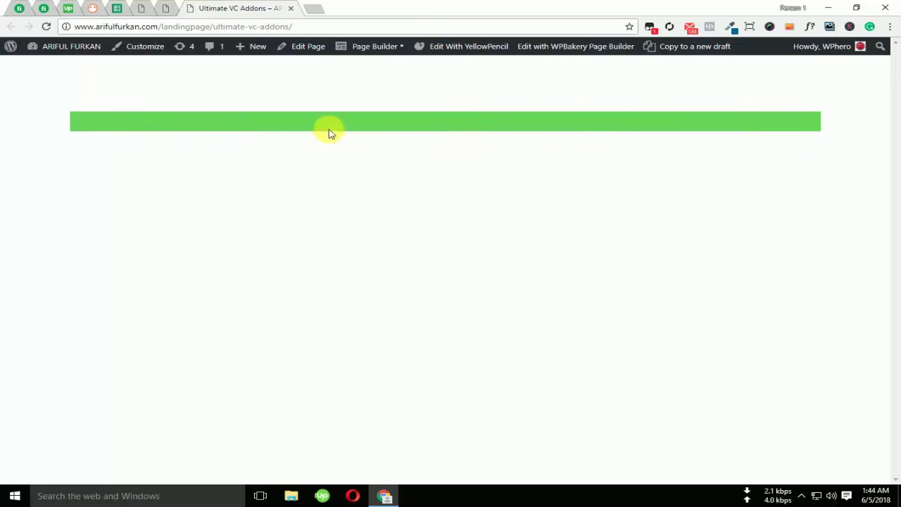
click(166, 8)
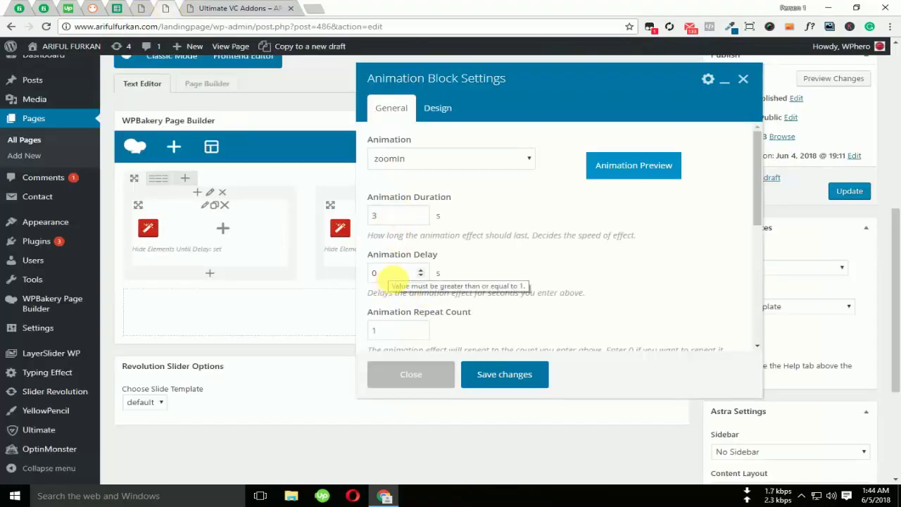
Examine the Animation Repeat Count and Hide Elements Until Delay settings of the block.
scroll(394, 276, down, 1)
scroll(394, 278, down, 1)
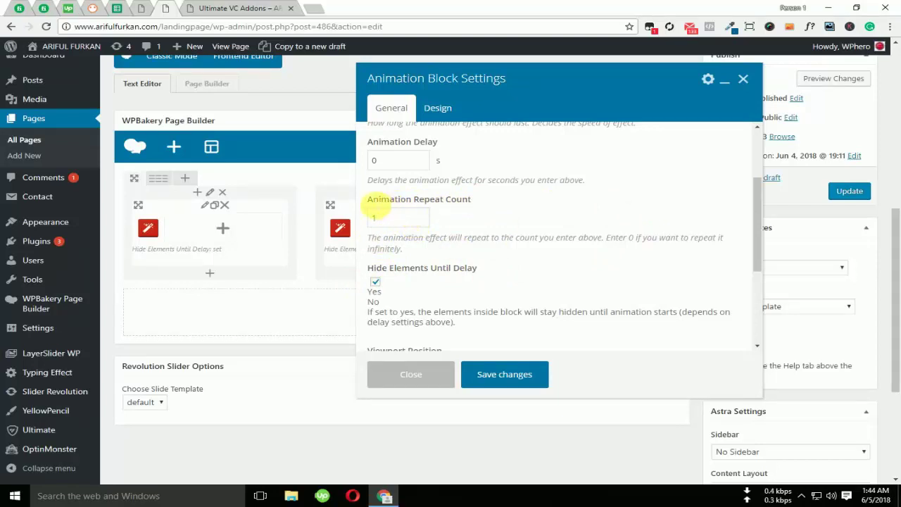
drag(367, 201, 476, 200)
click(479, 200)
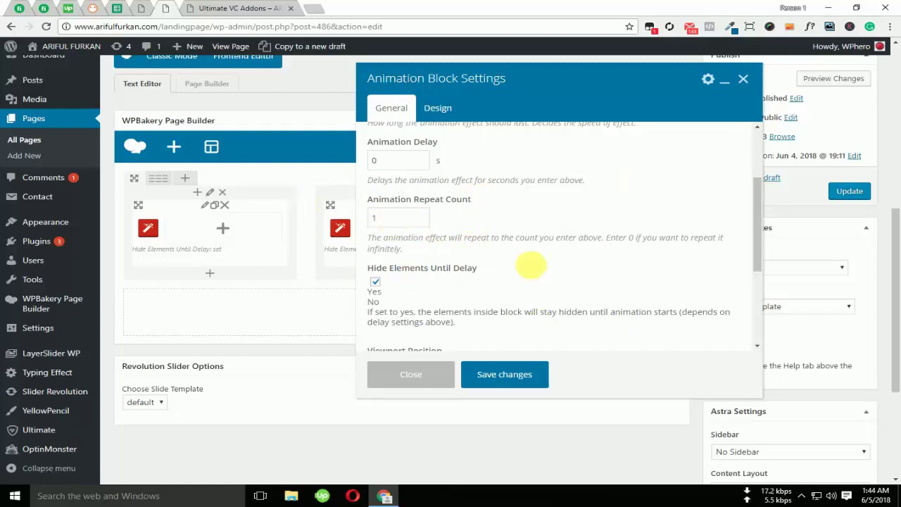
scroll(328, 310, up, 5)
scroll(513, 324, up, 1)
scroll(620, 201, up, 2)
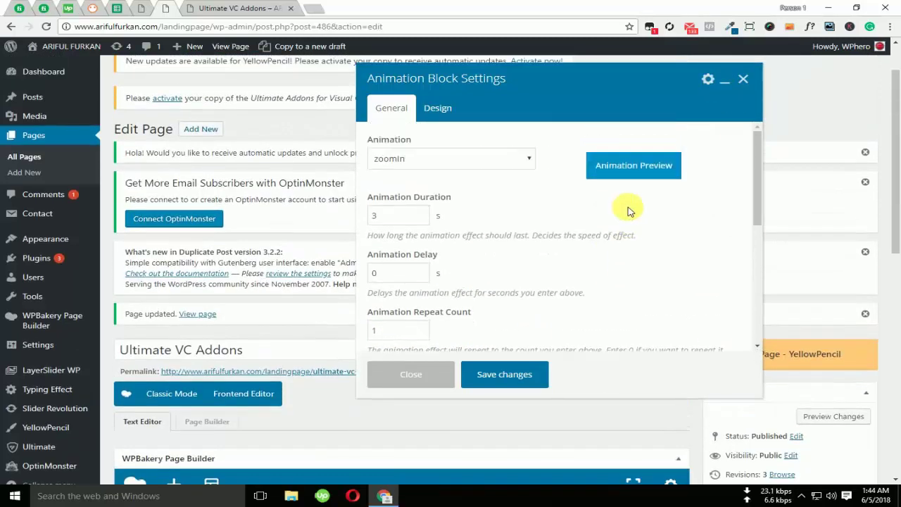
scroll(556, 250, down, 3)
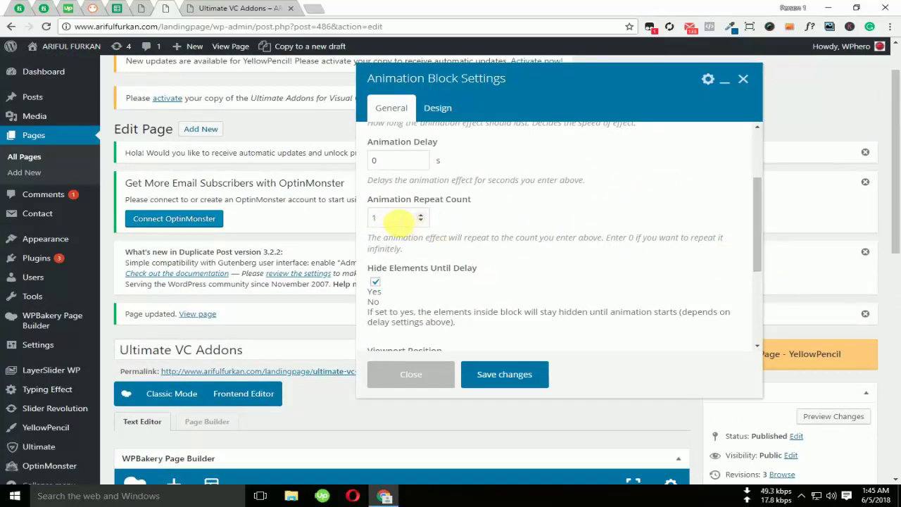
Try the InfiniteRotate animation on the block and compare it with the Animation Repeat Count setting.
scroll(412, 222, up, 2)
click(429, 160)
scroll(420, 311, down, 3)
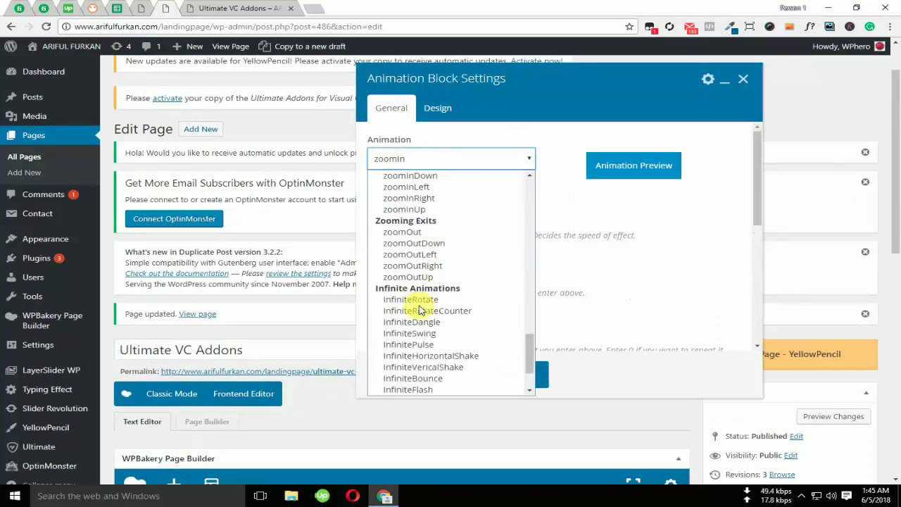
scroll(420, 311, down, 2)
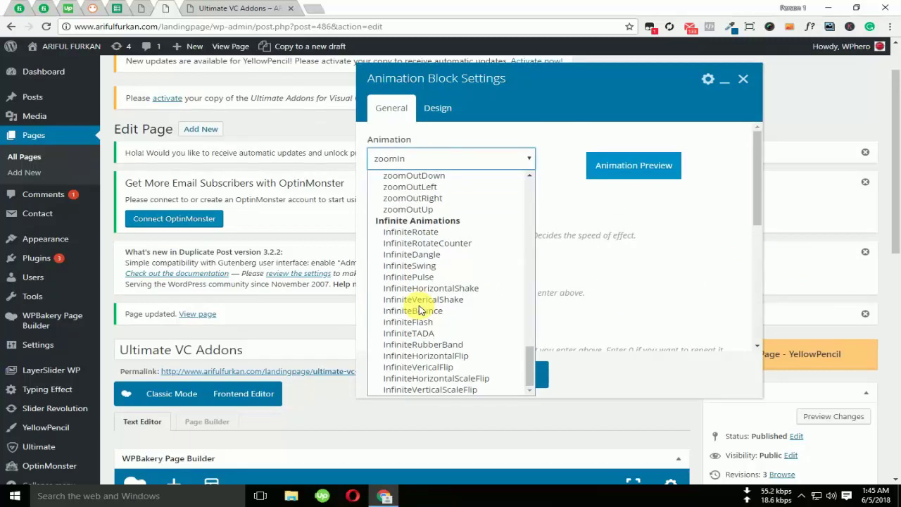
click(425, 232)
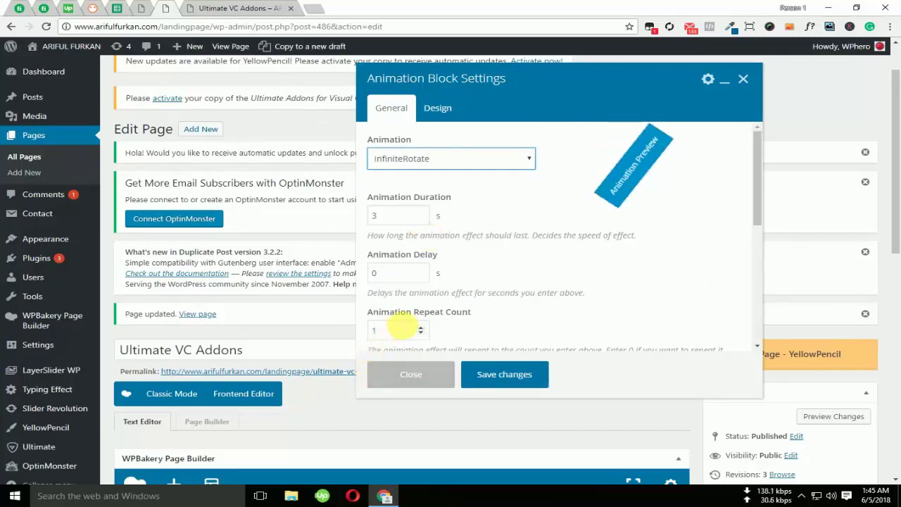
scroll(422, 310, down, 1)
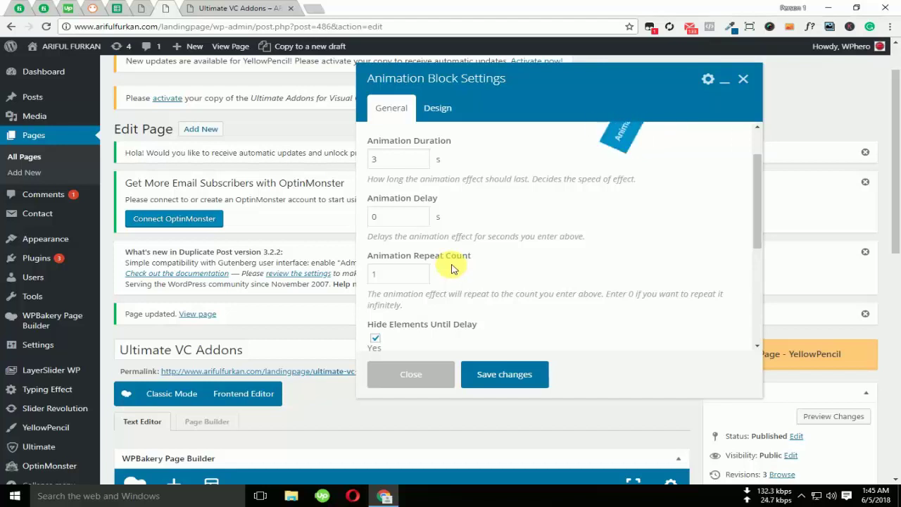
scroll(448, 268, up, 1)
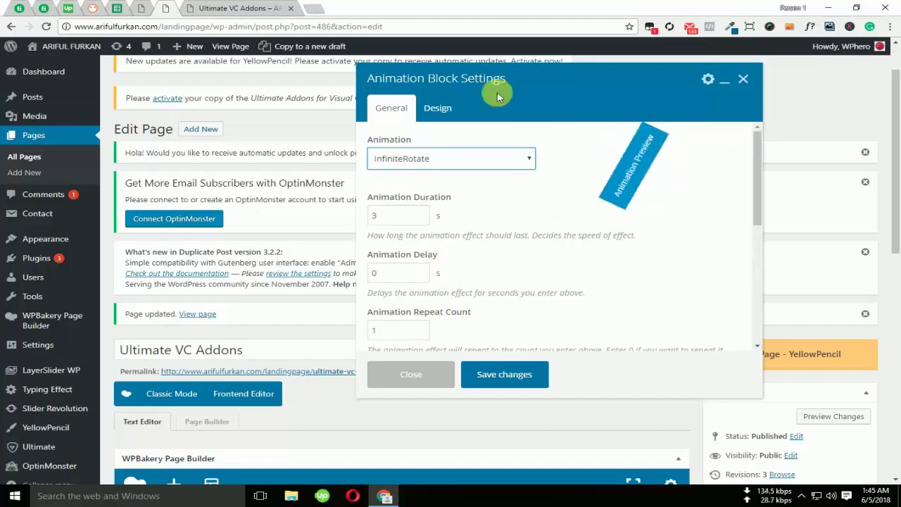
Set the block's animation to slideInLeft from the Sliders category.
click(425, 153)
scroll(451, 296, up, 3)
scroll(446, 428, down, 3)
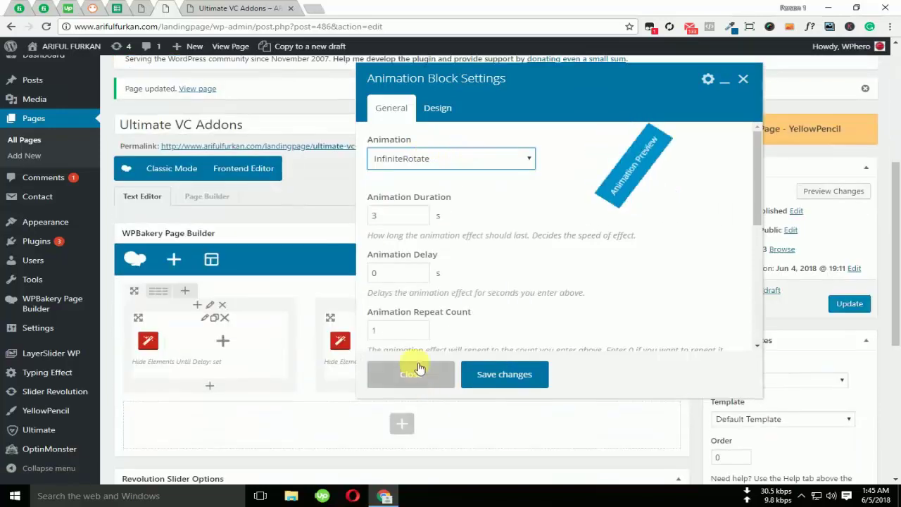
scroll(412, 148, down, 2)
scroll(414, 141, up, 2)
click(431, 158)
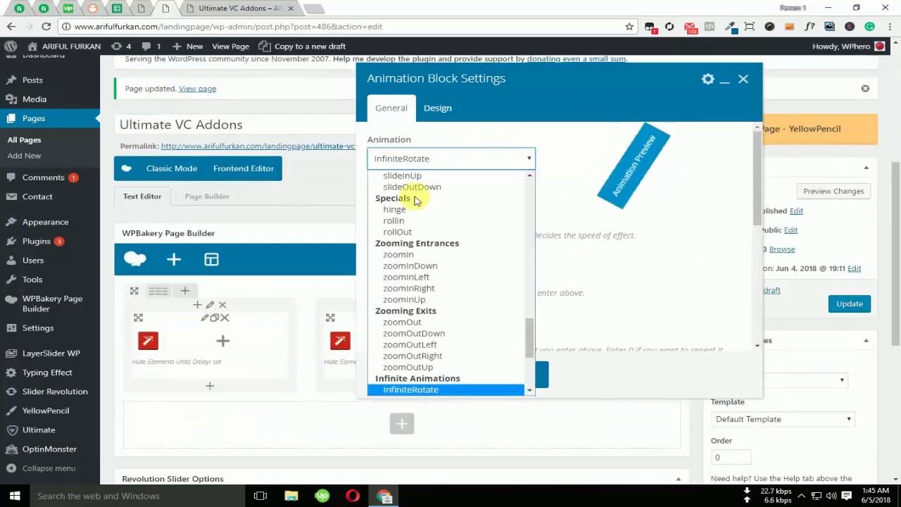
scroll(414, 281, down, 5)
scroll(420, 253, up, 3)
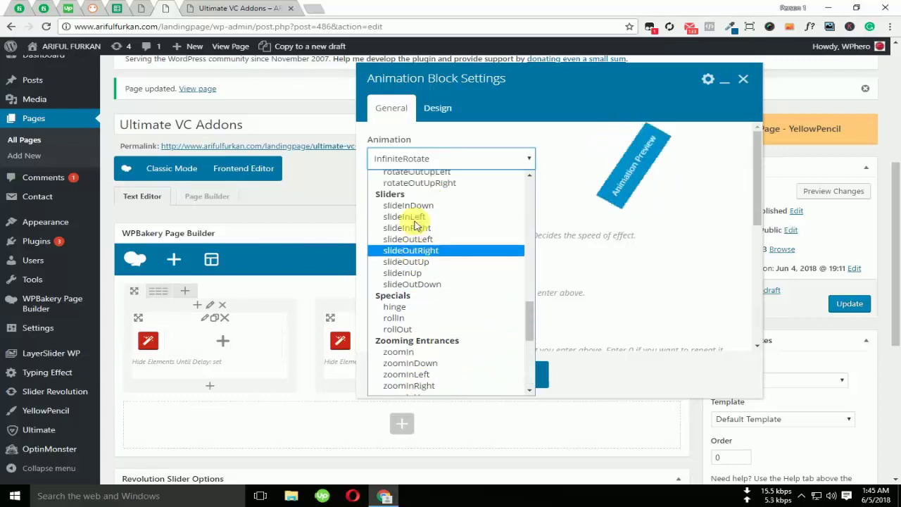
click(413, 301)
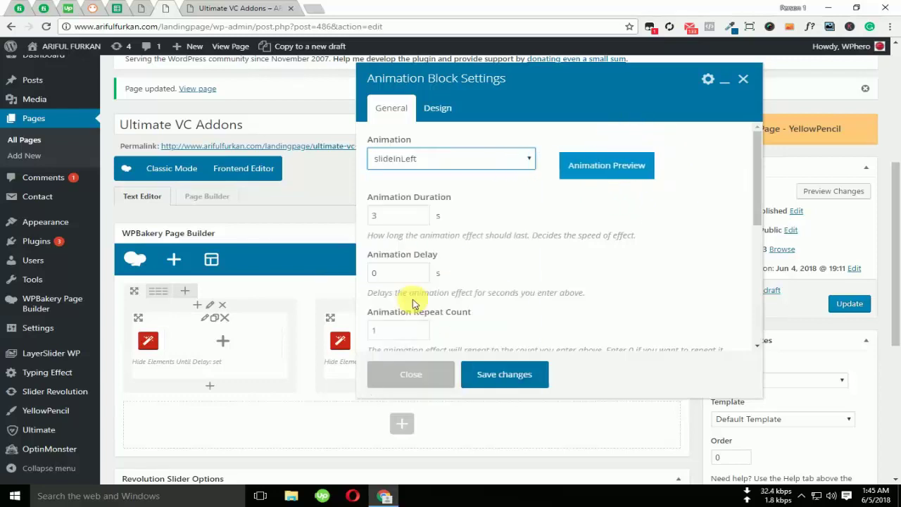
Set the block's Animation Repeat Count to 0 so the effect repeats infinitely.
scroll(402, 298, down, 2)
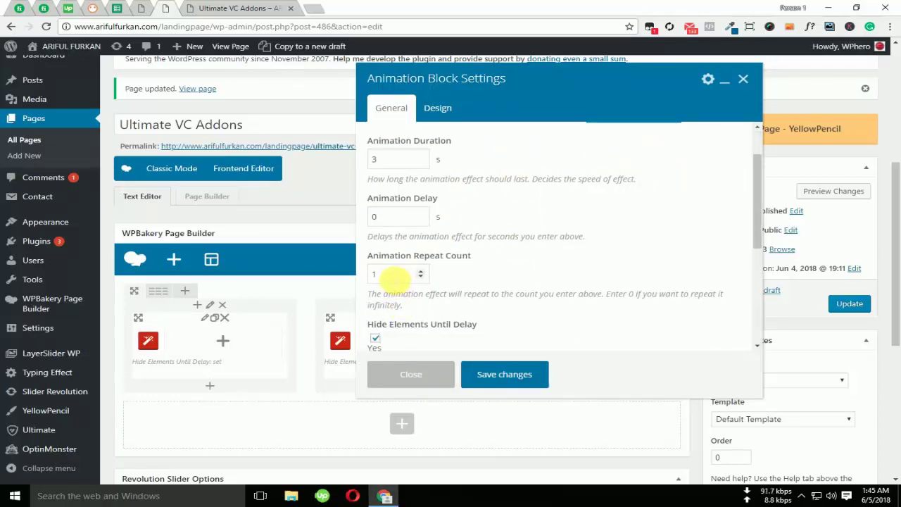
drag(394, 280, 359, 280)
text(0)
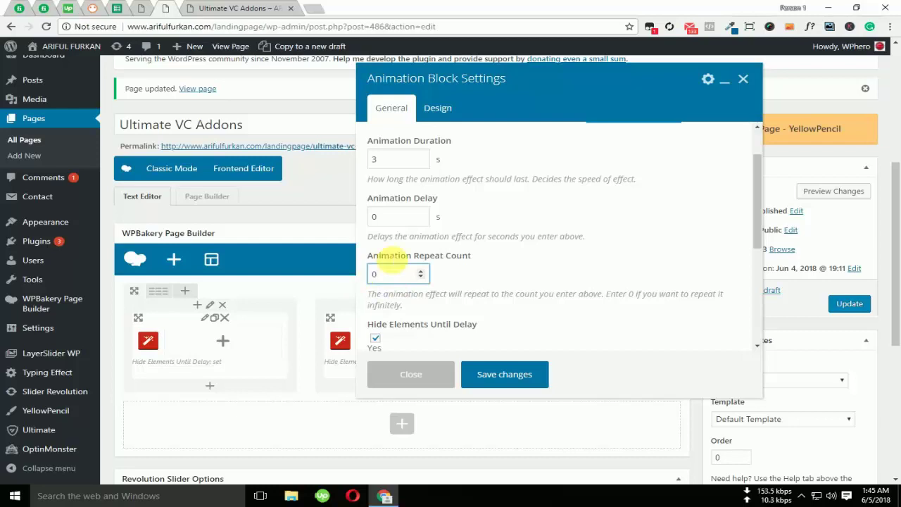
Compare the block's Animation Repeat Count setting with the Infinite Animations effects in the animation list.
scroll(577, 236, up, 2)
click(695, 260)
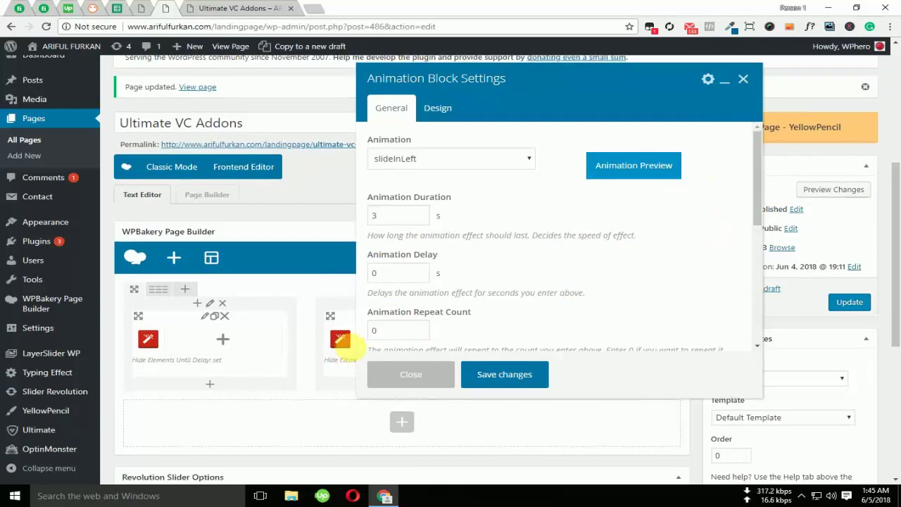
scroll(338, 338, down, 1)
scroll(386, 337, down, 1)
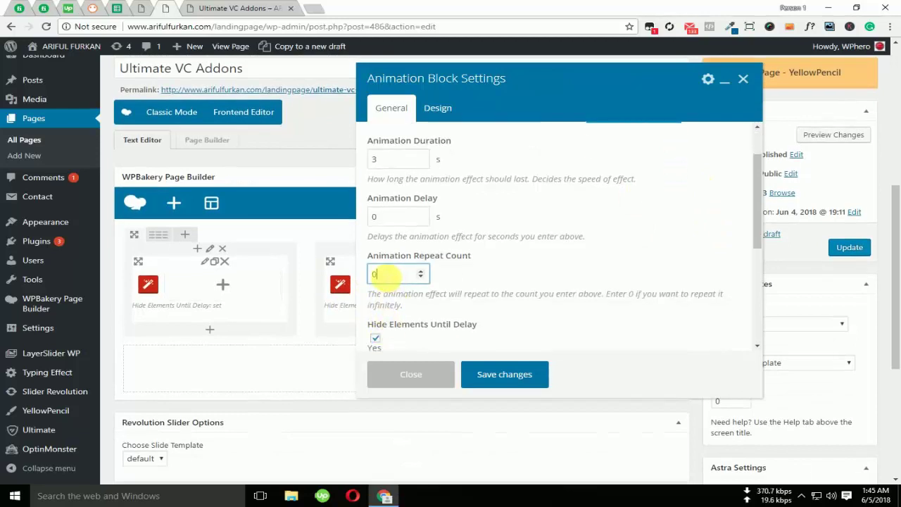
scroll(618, 195, up, 1)
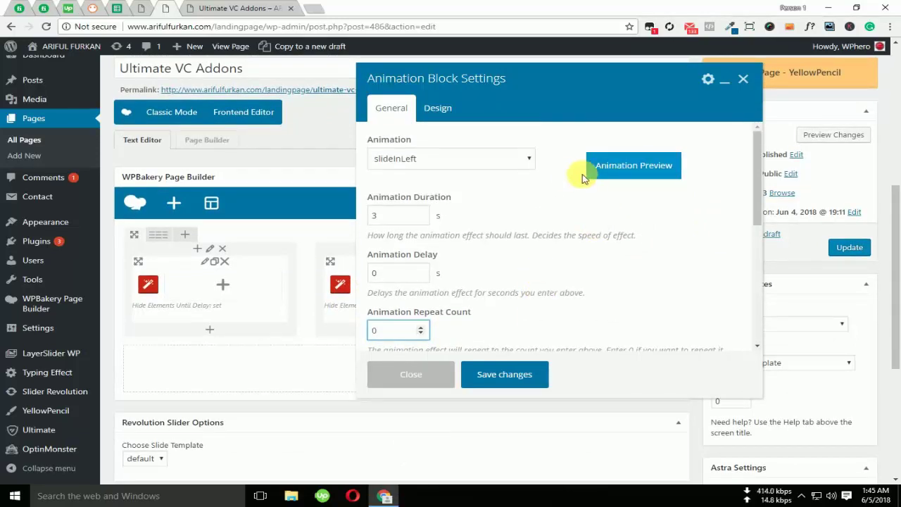
click(505, 161)
scroll(383, 356, down, 3)
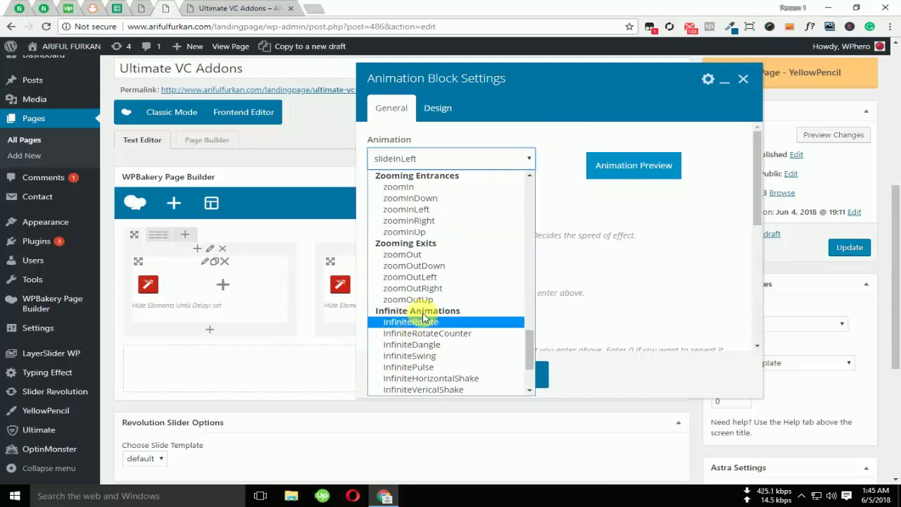
click(655, 211)
Set the block's Animation Repeat Count to 1.
double_click(394, 331)
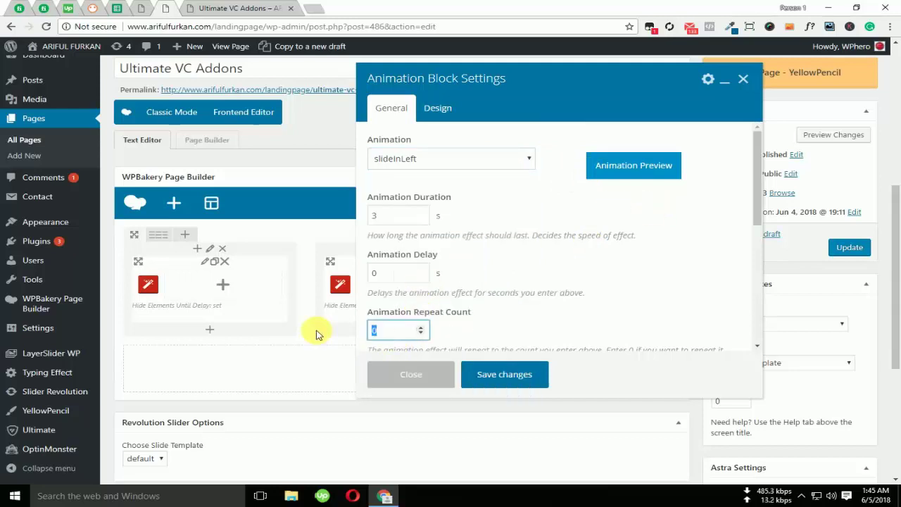
text(1)
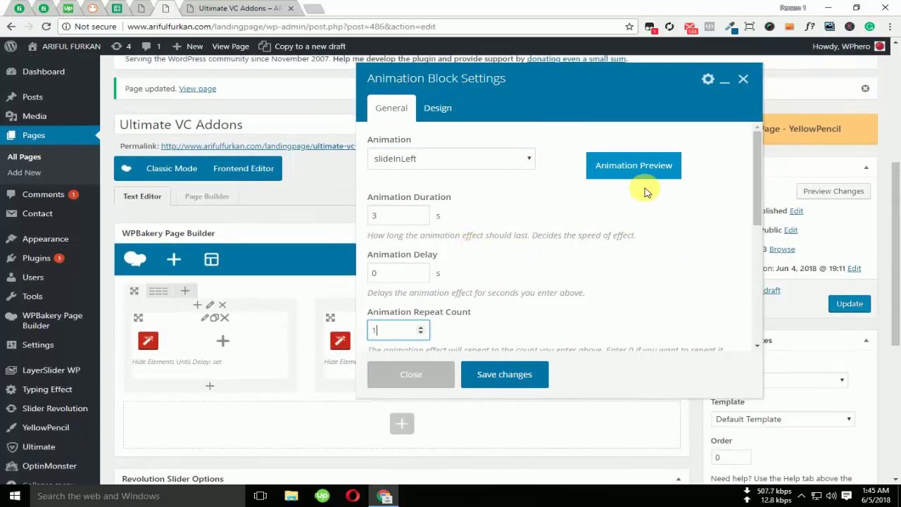
scroll(640, 187, down, 2)
scroll(569, 197, down, 1)
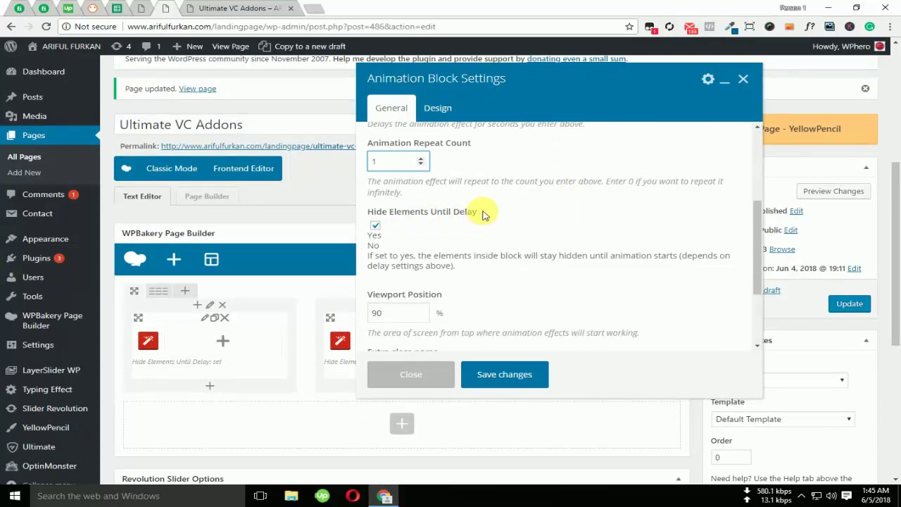
scroll(473, 214, up, 3)
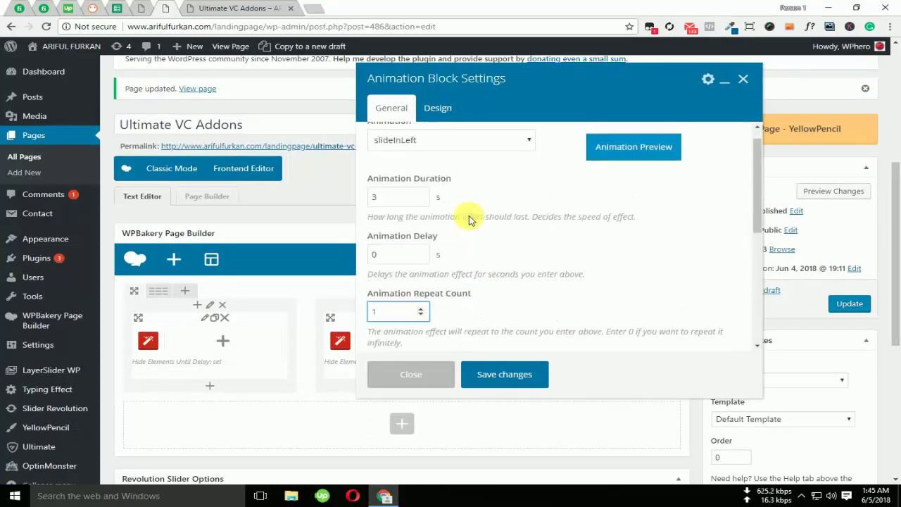
Turn off Hide Elements Until Delay for the animation block.
click(387, 276)
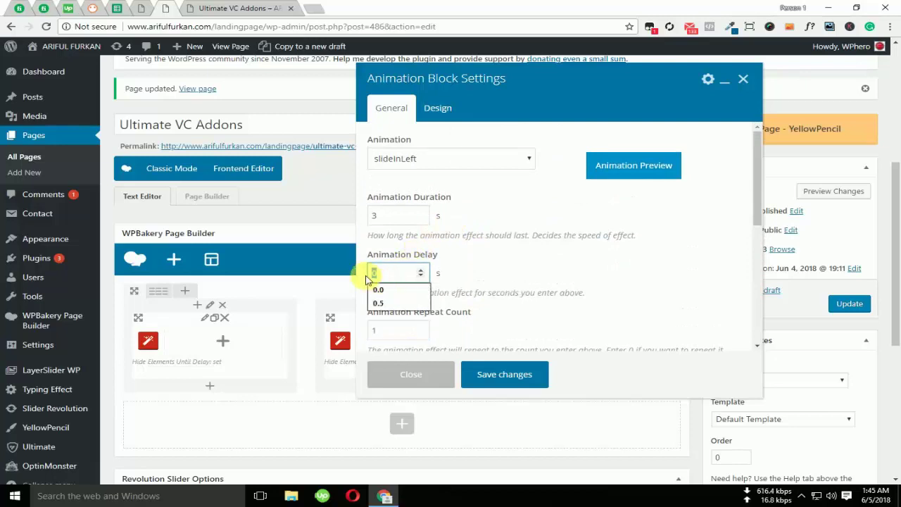
scroll(514, 258, down, 2)
click(451, 281)
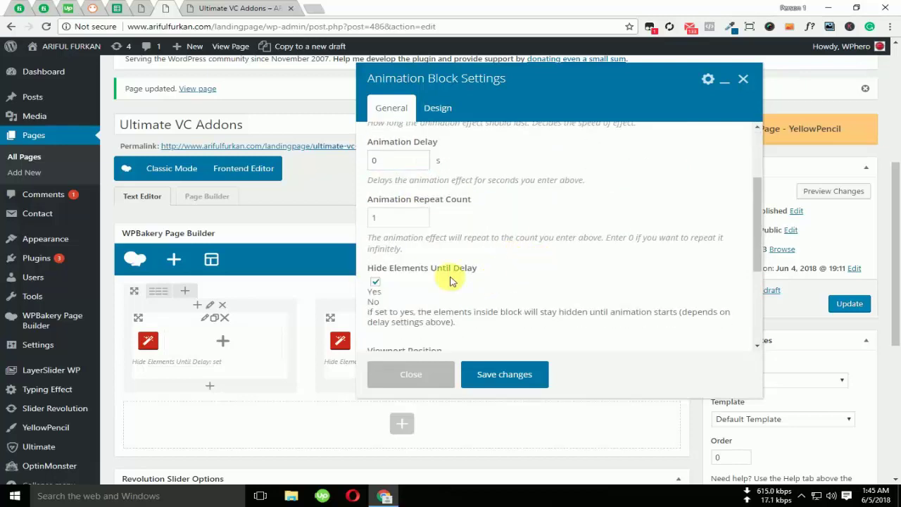
click(377, 283)
scroll(391, 301, down, 2)
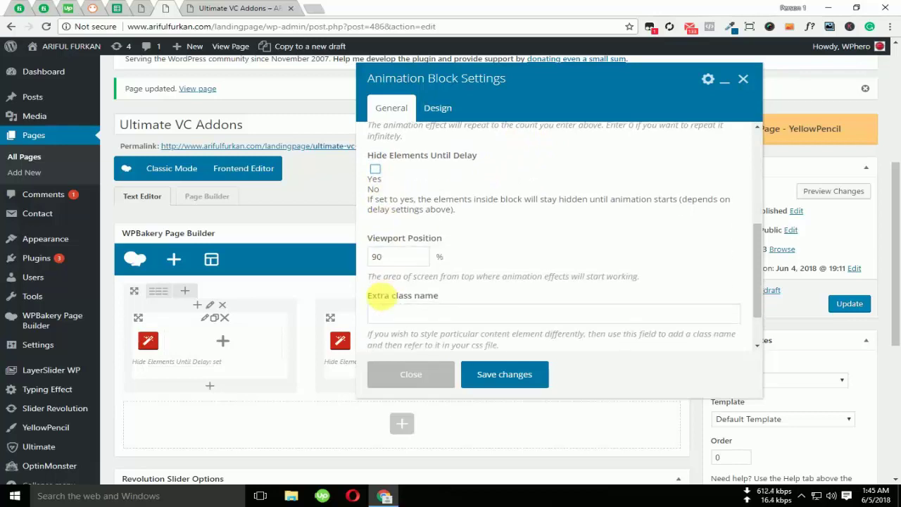
scroll(374, 178, up, 1)
click(377, 227)
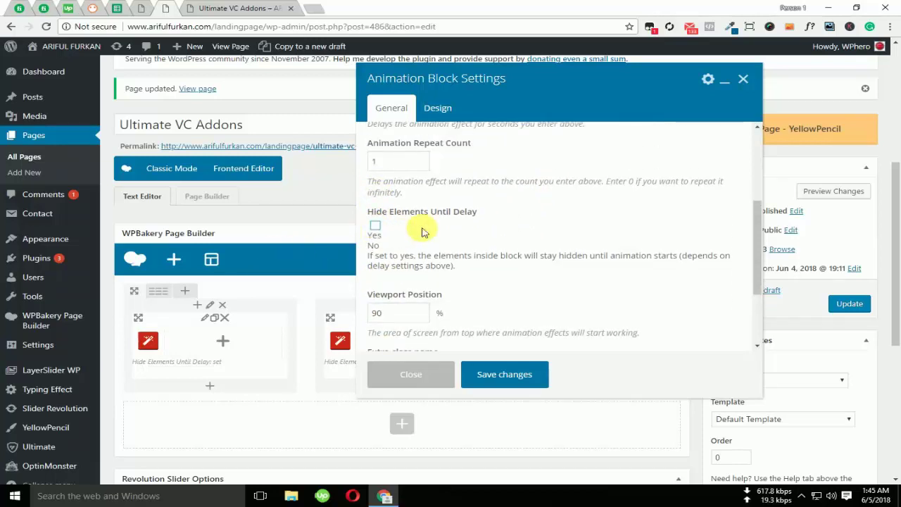
click(381, 245)
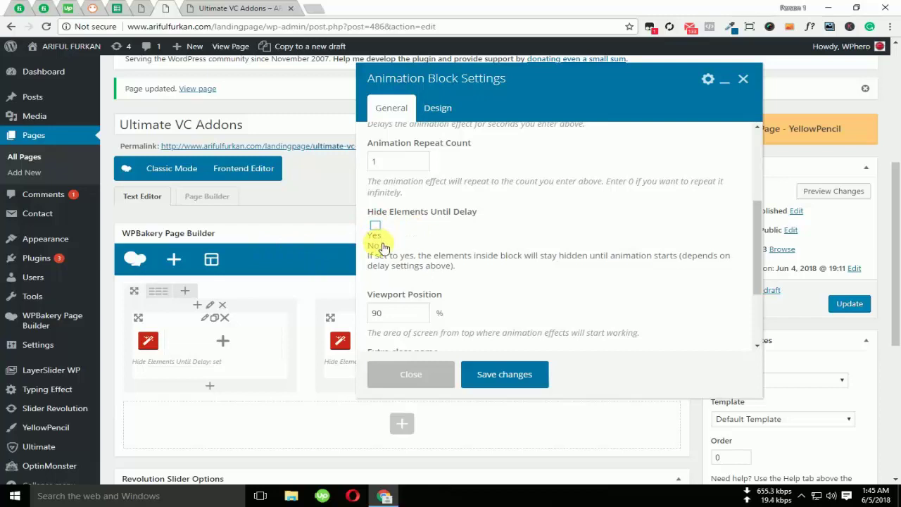
Examine the block's Animation Delay setting together with the Hide Elements Until Delay option.
scroll(446, 223, up, 3)
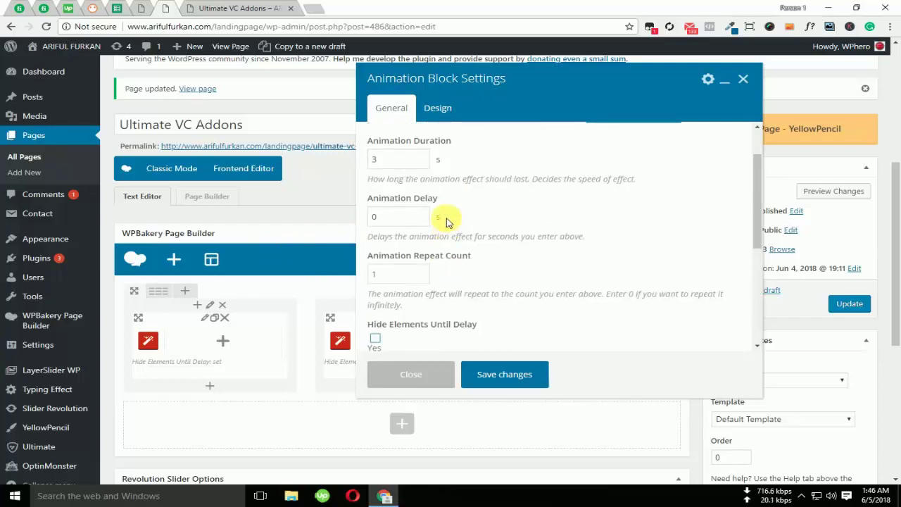
scroll(423, 335, up, 2)
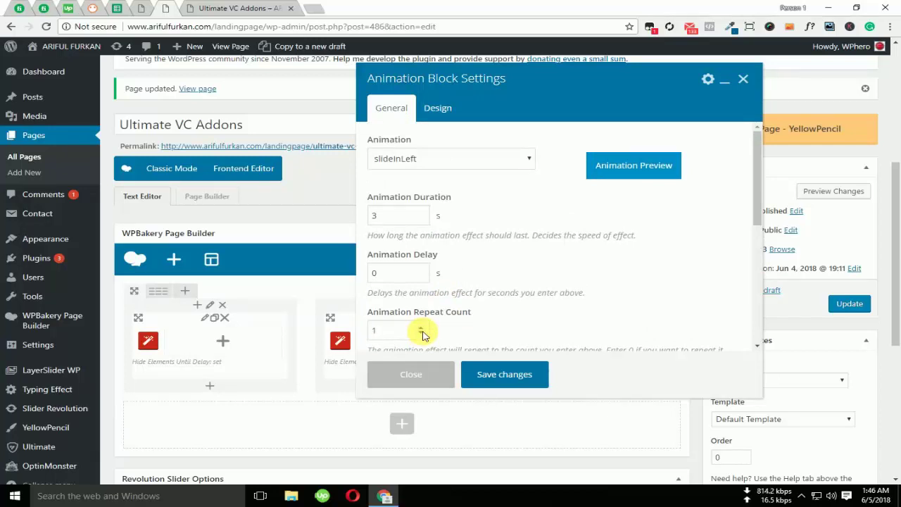
scroll(423, 335, down, 4)
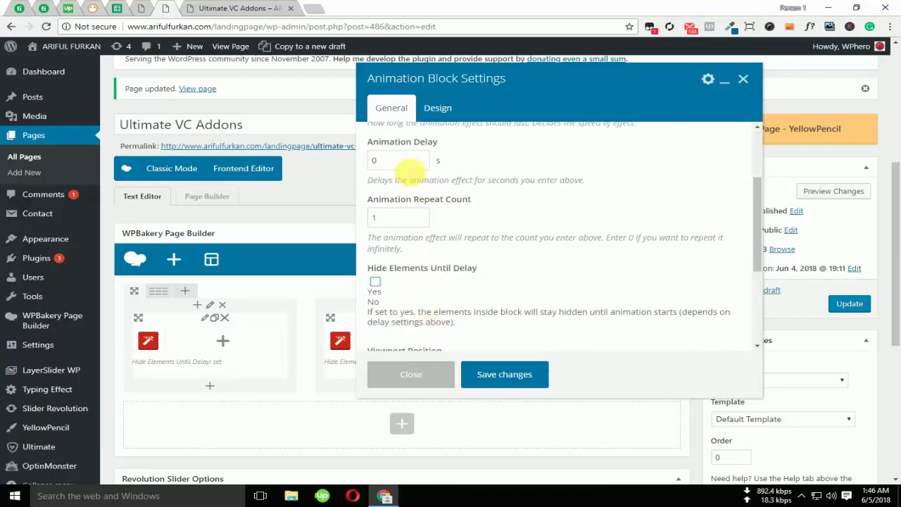
click(388, 162)
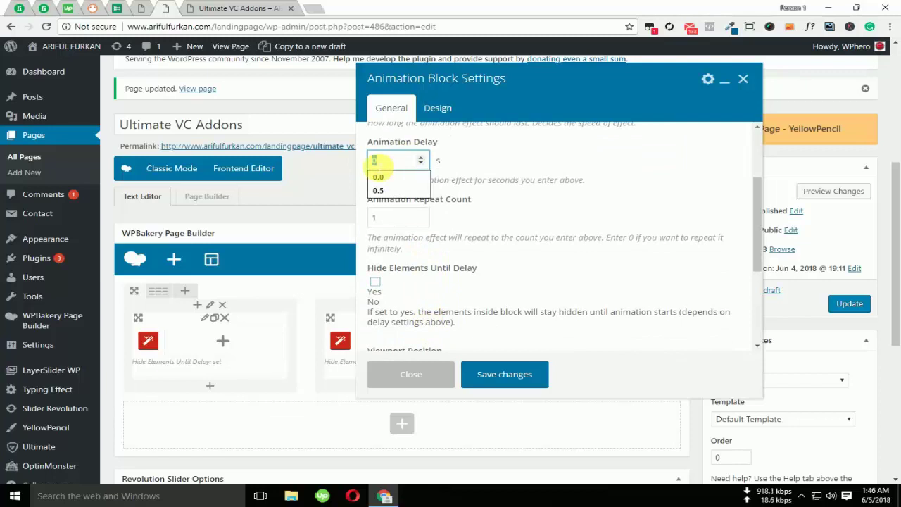
click(497, 181)
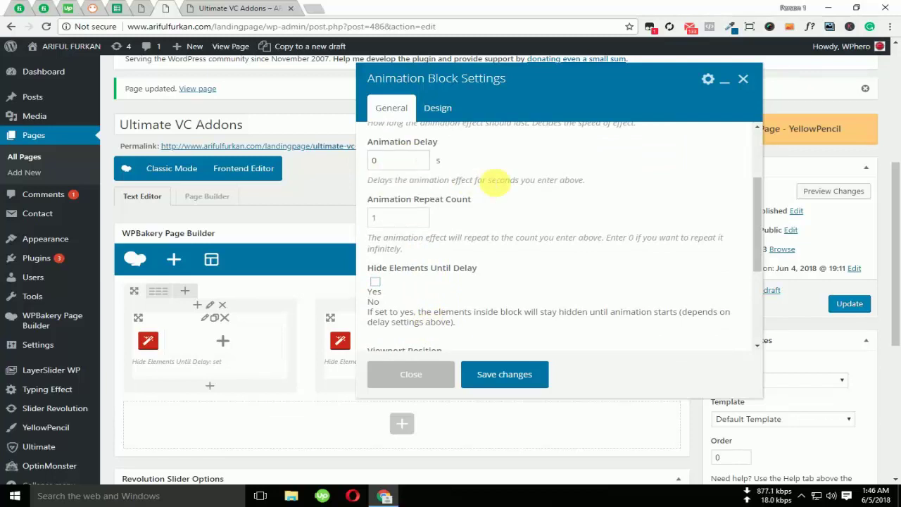
double_click(388, 162)
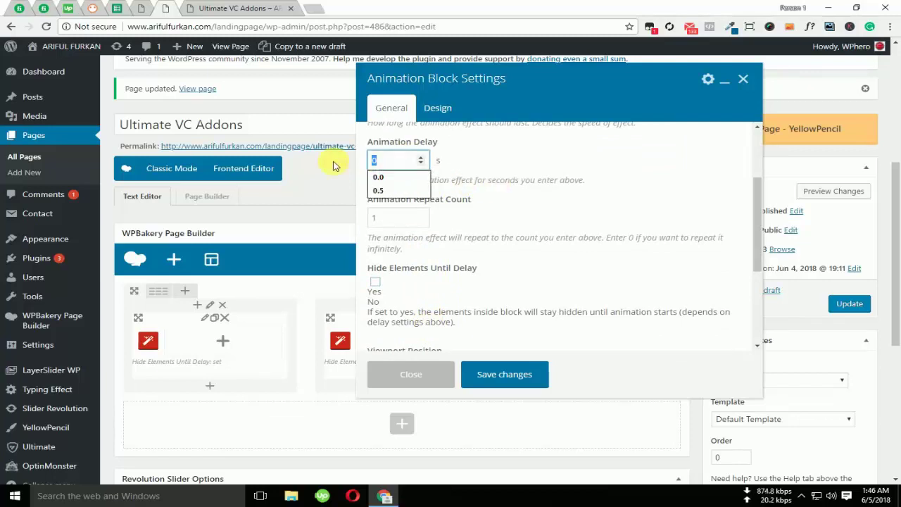
click(636, 179)
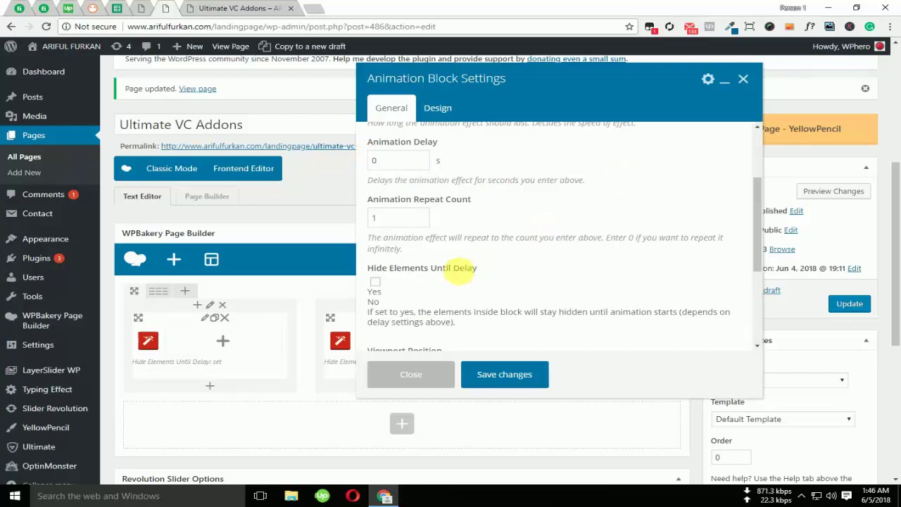
scroll(403, 279, down, 1)
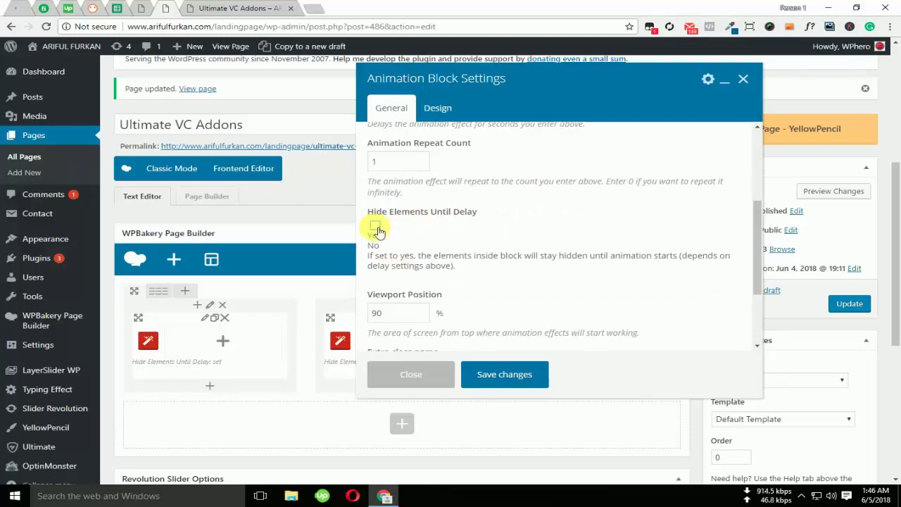
scroll(384, 225, up, 2)
scroll(477, 296, down, 2)
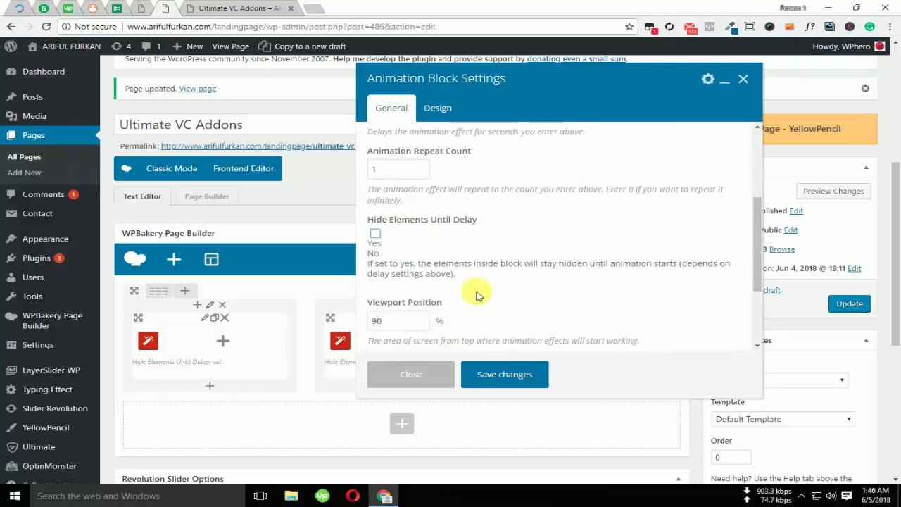
scroll(388, 218, up, 2)
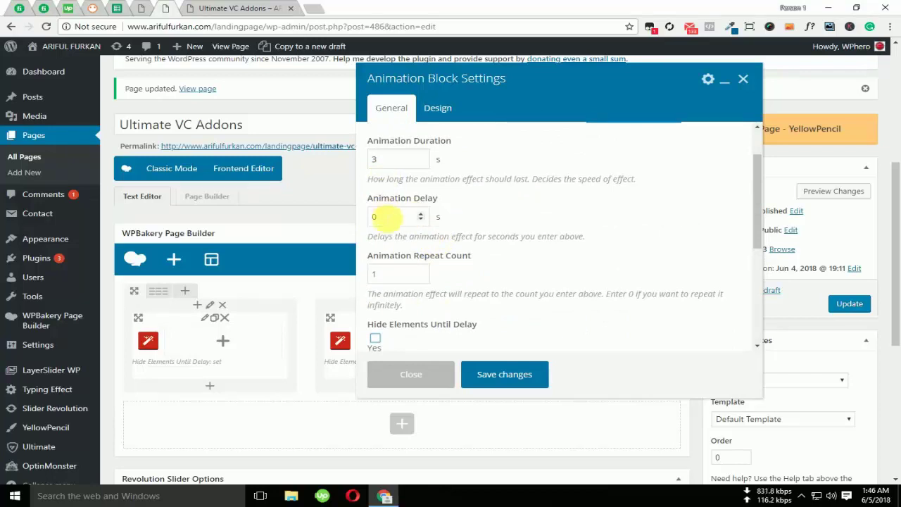
Turn Hide Elements Until Delay back on for the animation block.
click(388, 218)
scroll(460, 317, down, 3)
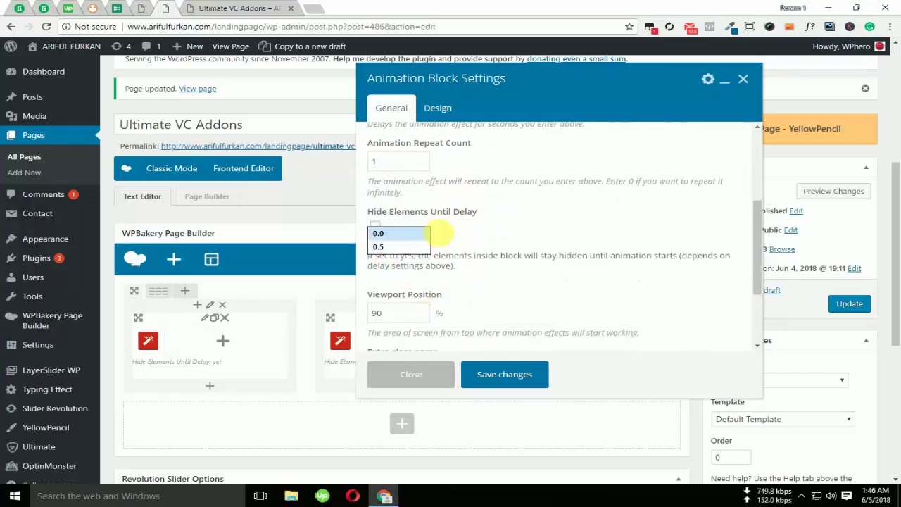
click(487, 227)
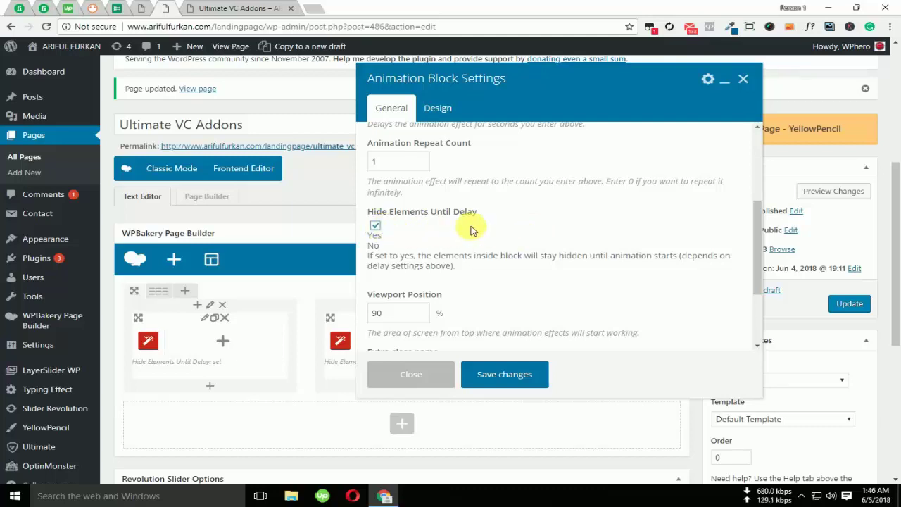
Examine the Viewport Position setting and its description of where animation effects start working.
scroll(473, 228, down, 1)
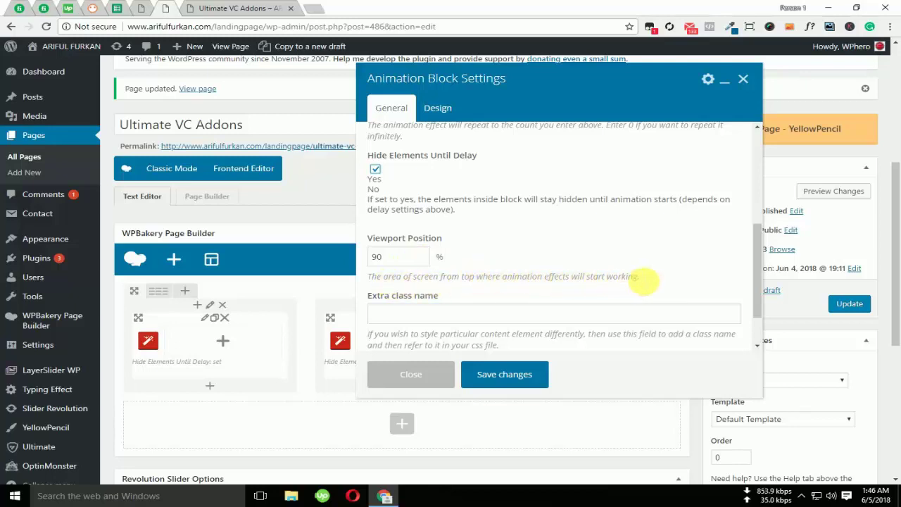
drag(652, 280, 433, 277)
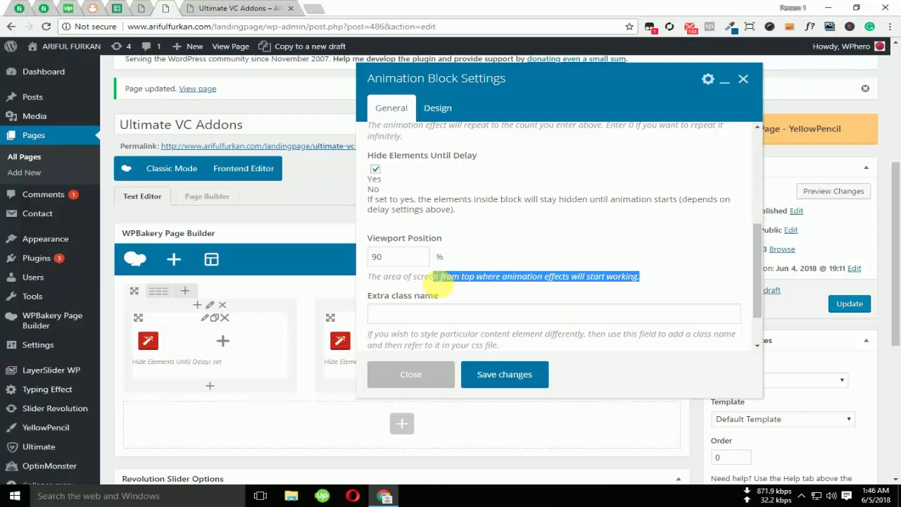
click(447, 277)
drag(492, 276, 546, 278)
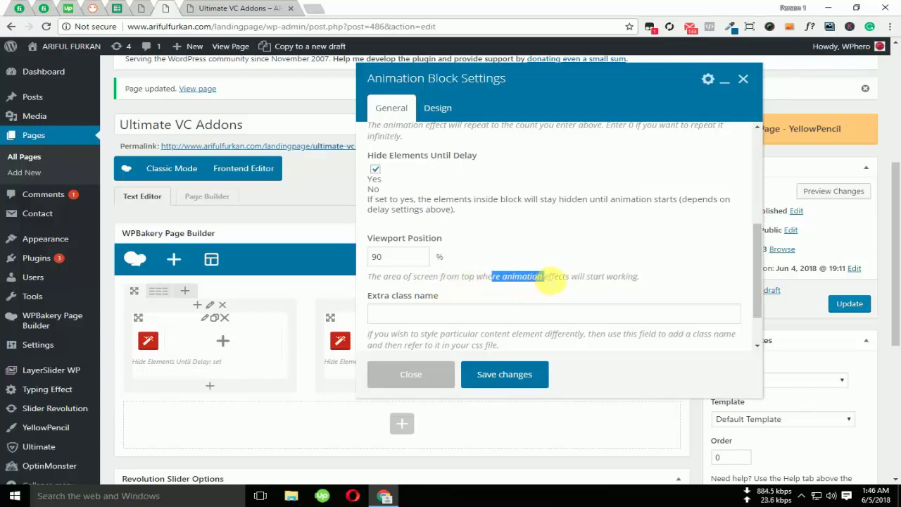
click(576, 278)
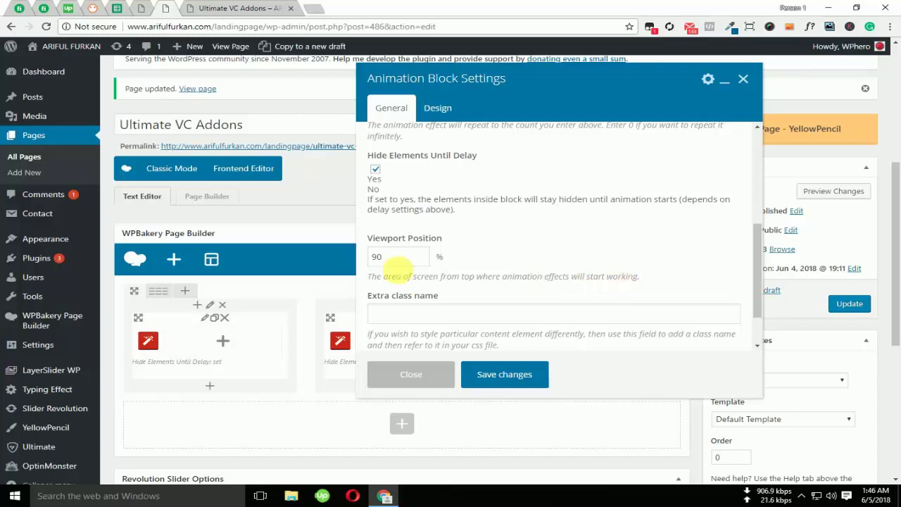
Set the block's animation to zoomIn from the Zooming Entrances category.
scroll(406, 260, up, 1)
scroll(405, 257, up, 3)
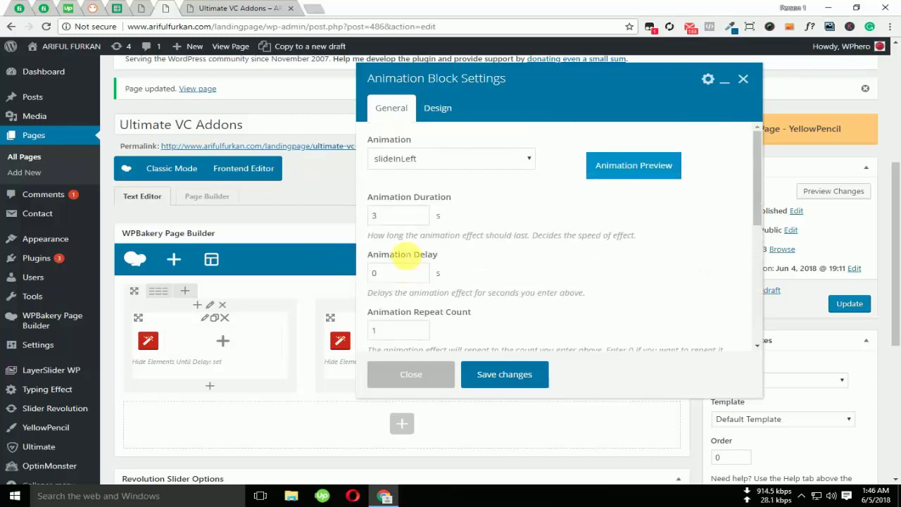
scroll(402, 258, up, 3)
scroll(554, 235, down, 2)
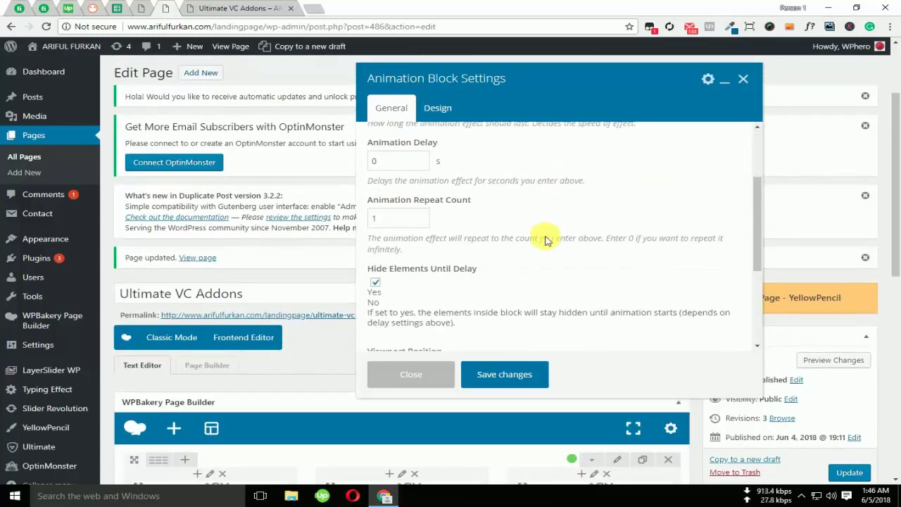
scroll(261, 291, up, 2)
scroll(262, 291, down, 6)
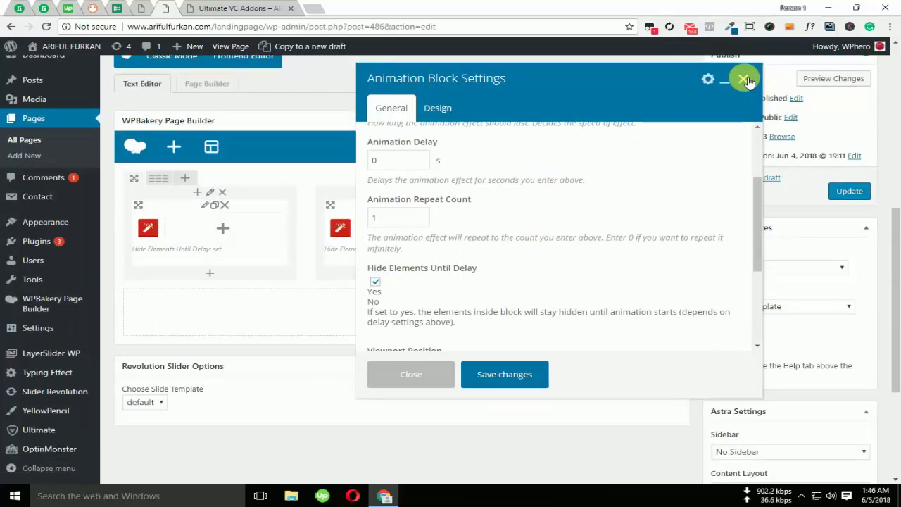
scroll(503, 176, up, 3)
click(454, 162)
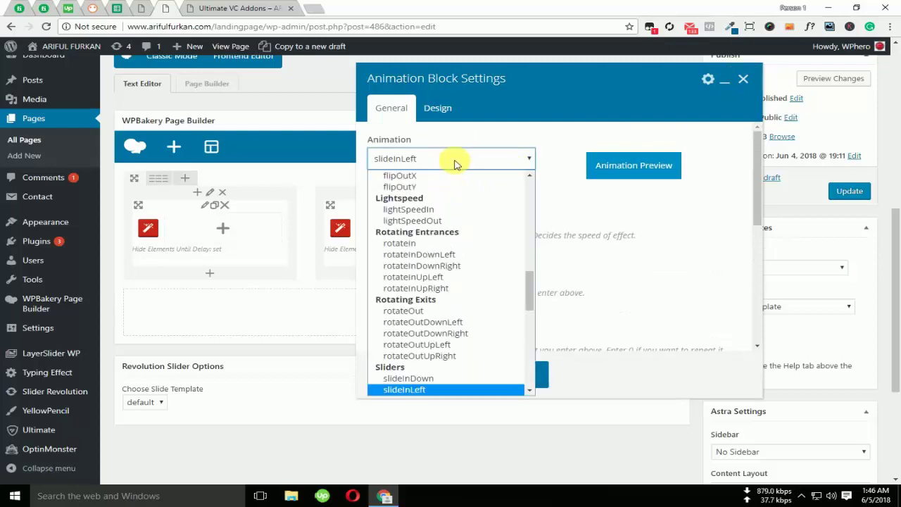
scroll(433, 298, down, 6)
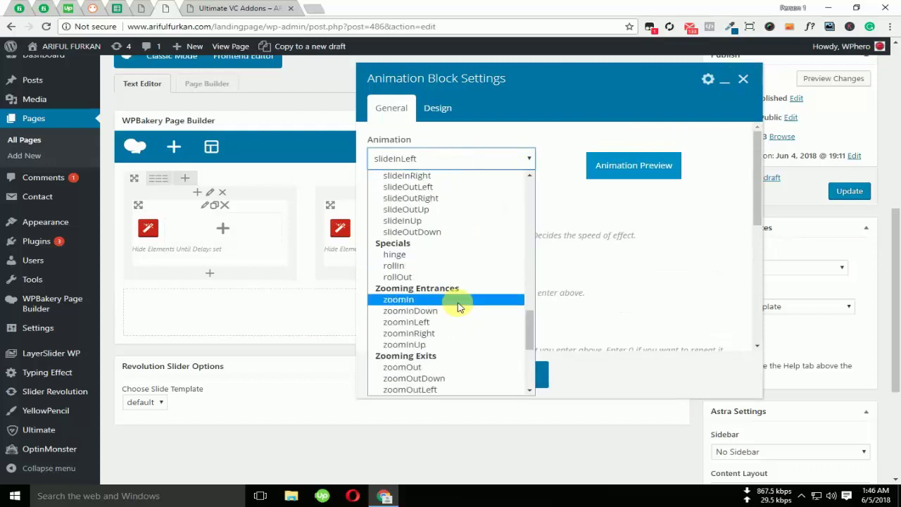
scroll(459, 308, down, 3)
click(413, 185)
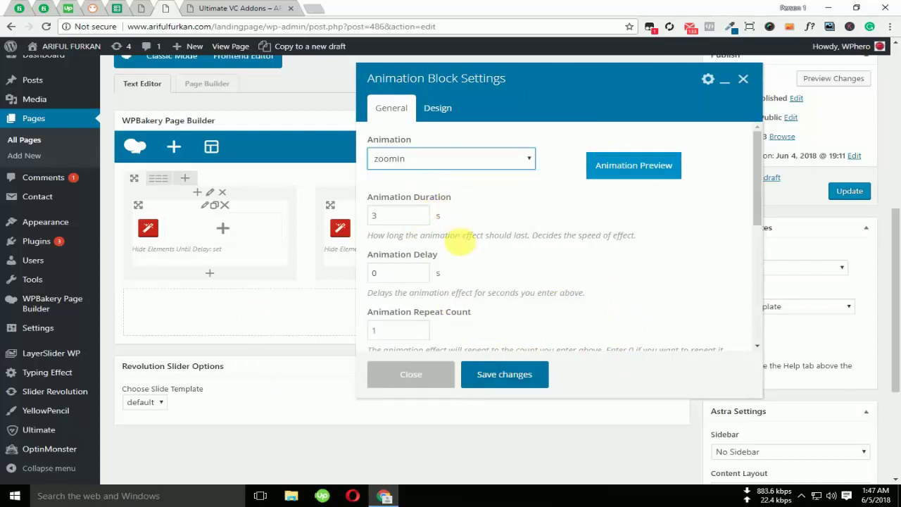
Set the first block's Animation Delay to 2 seconds and save the block settings.
double_click(375, 276)
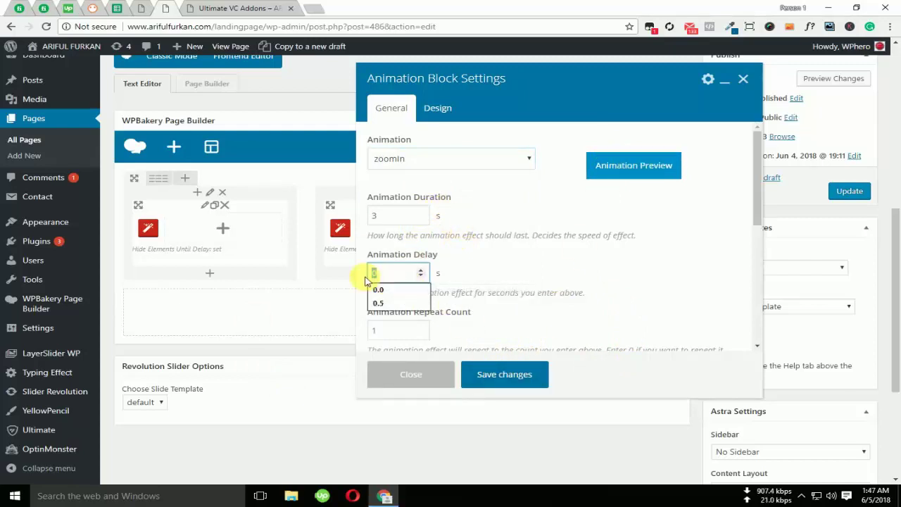
text(2)
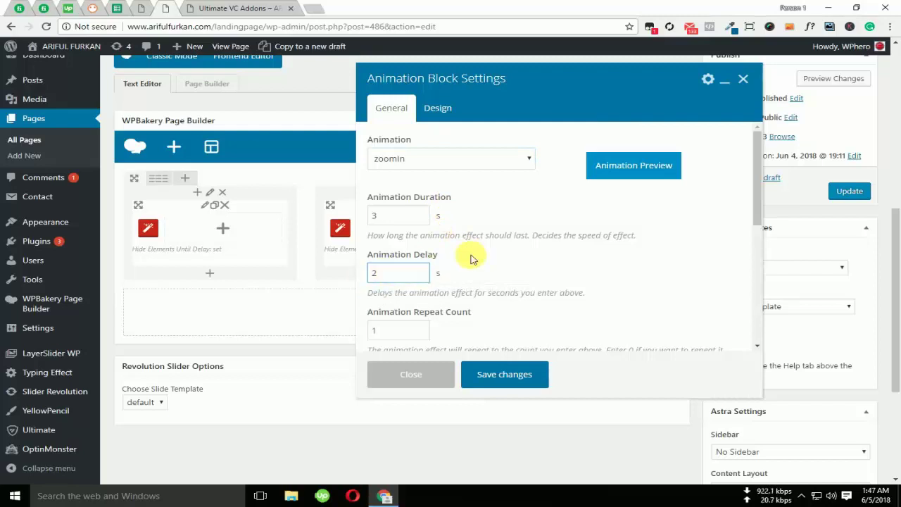
click(507, 376)
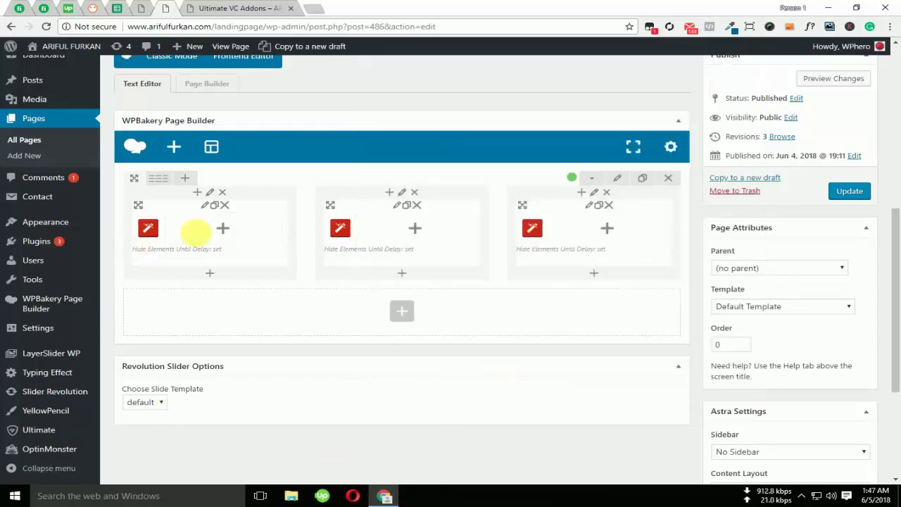
Add an Icon element inside the animation block in the first column.
click(224, 229)
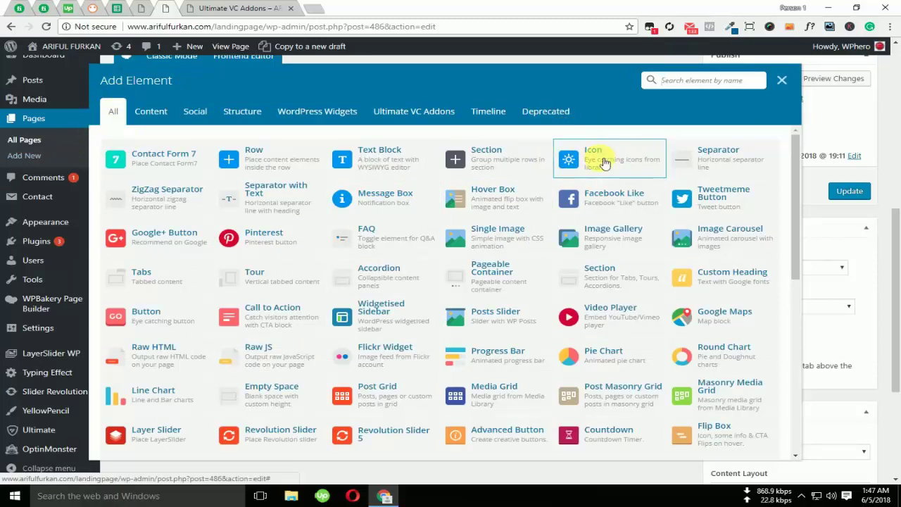
click(604, 163)
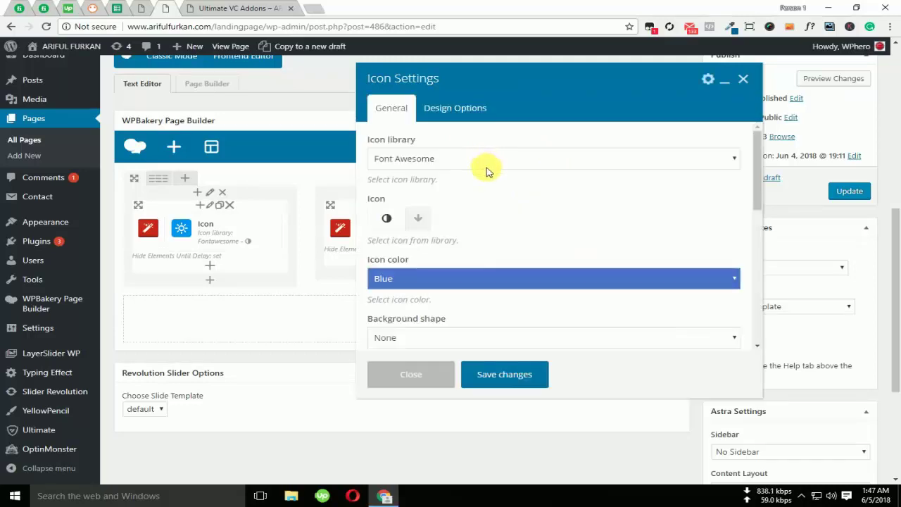
scroll(549, 232, down, 3)
scroll(479, 233, up, 3)
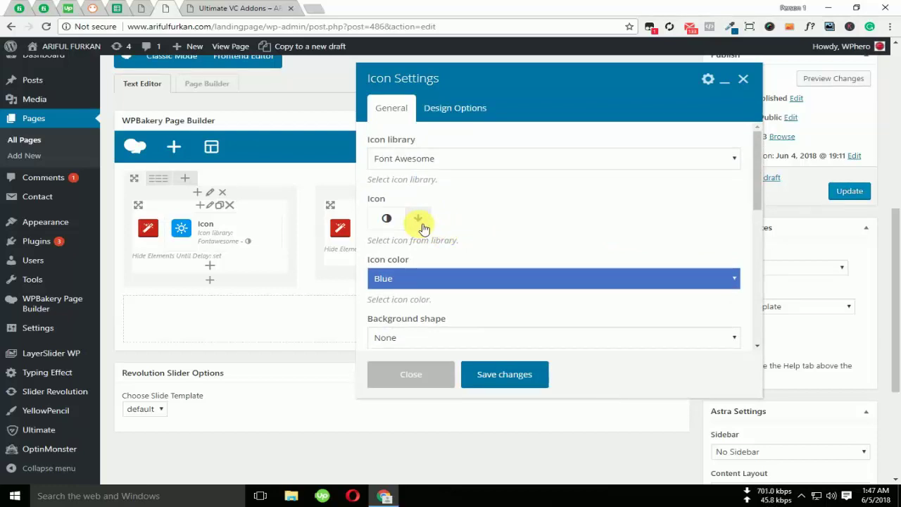
Choose the outlined handshake icon from the Font Awesome library for the Icon element.
click(420, 220)
click(412, 160)
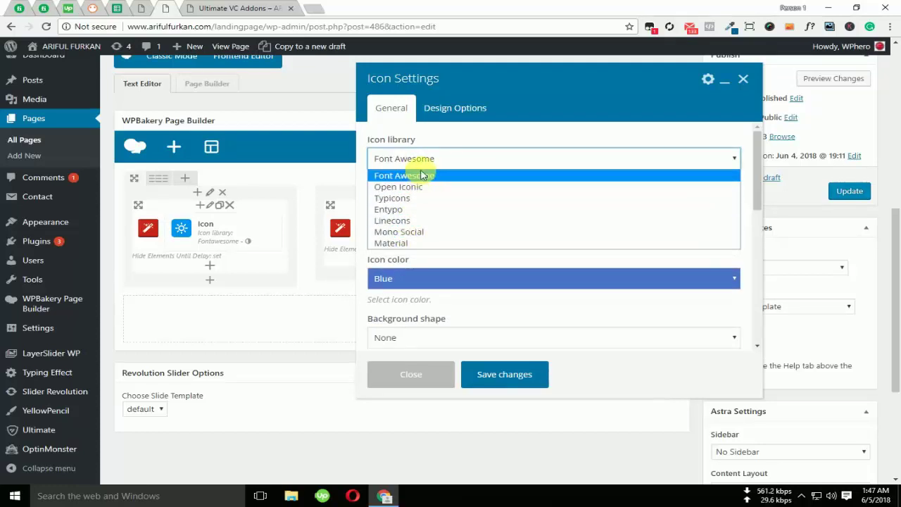
click(423, 177)
click(418, 219)
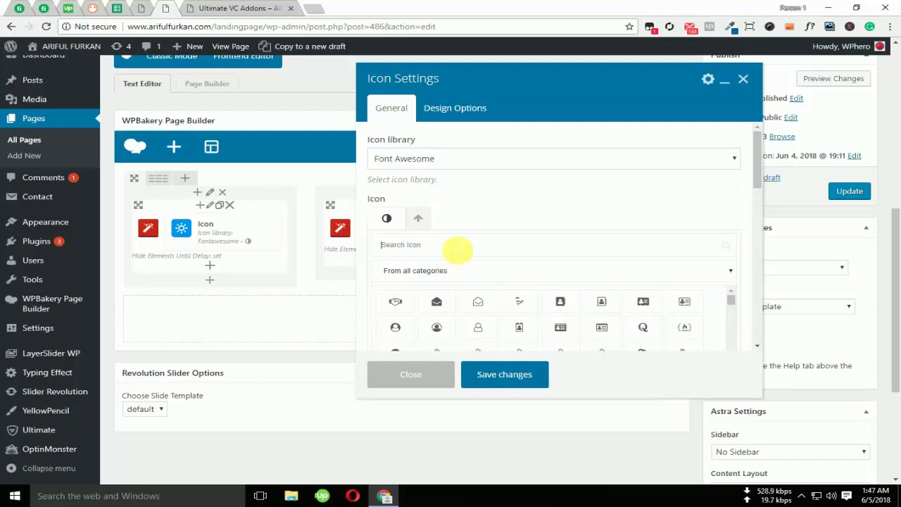
click(395, 301)
Give the icon a Circle background shape with a Black background color.
scroll(503, 244, down, 2)
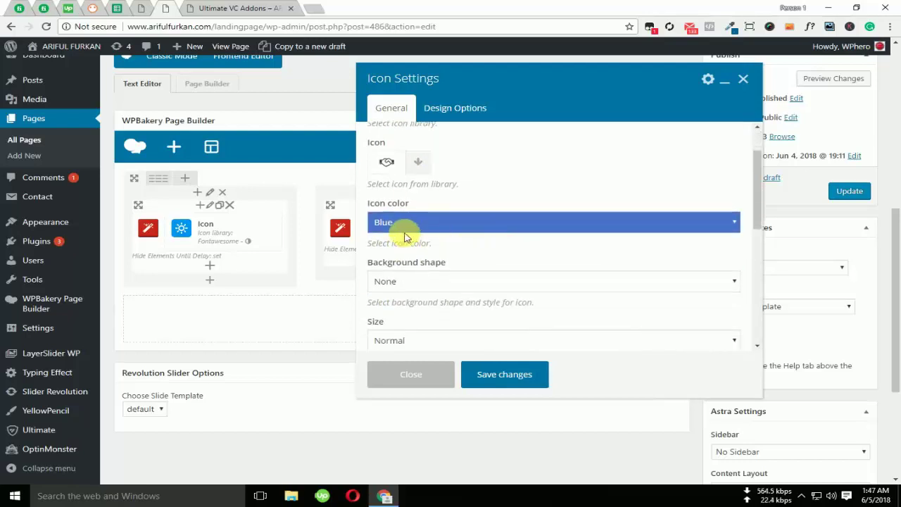
scroll(409, 235, down, 2)
click(435, 225)
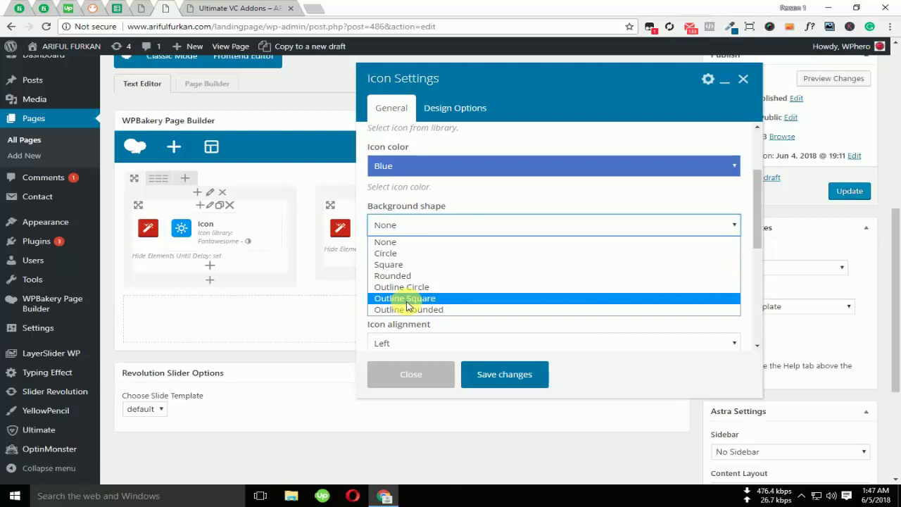
click(408, 255)
scroll(423, 281, down, 2)
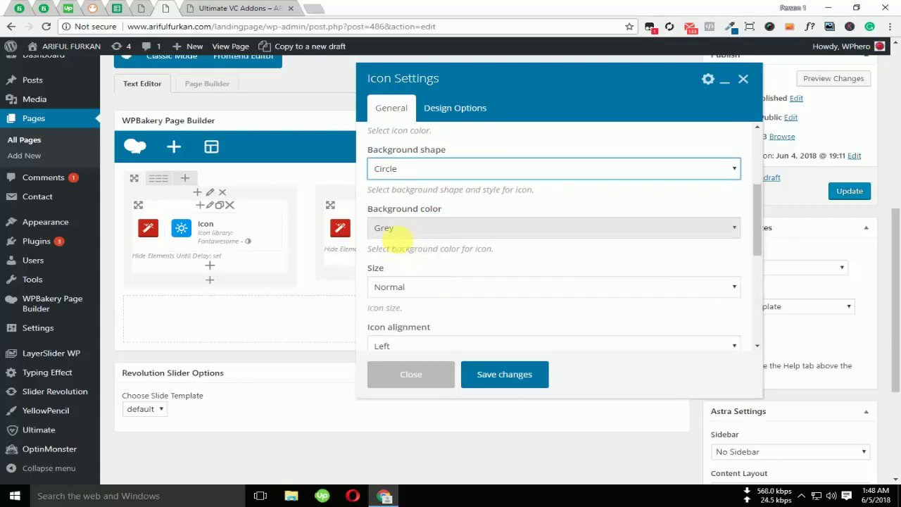
click(393, 233)
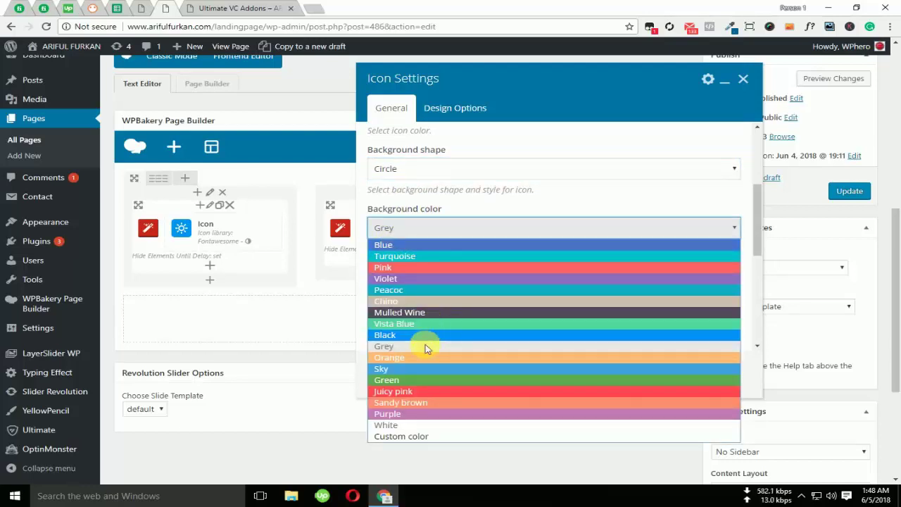
scroll(408, 176, up, 2)
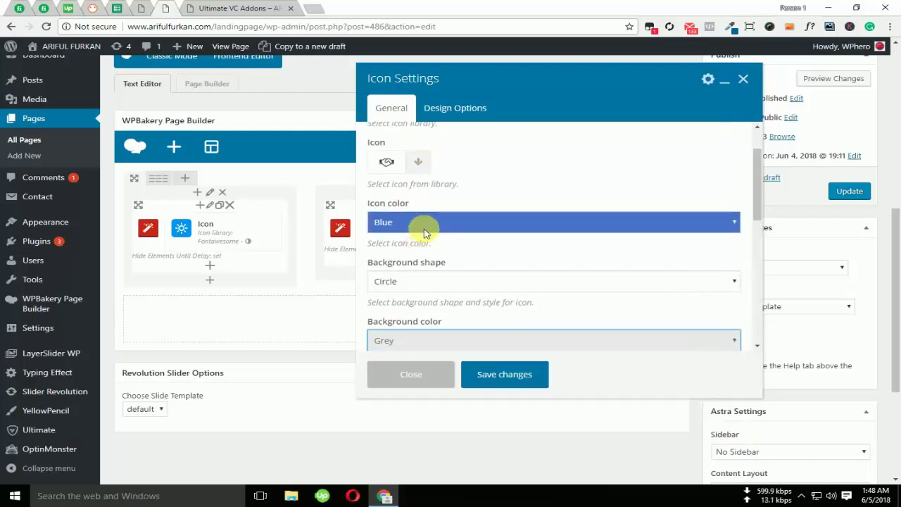
scroll(429, 236, down, 2)
click(429, 232)
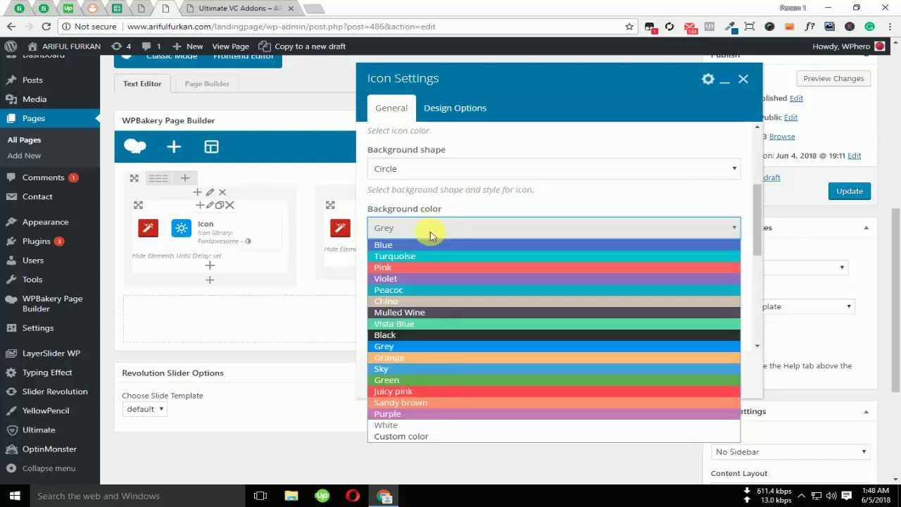
click(428, 339)
Set the icon color to White.
scroll(428, 282, up, 2)
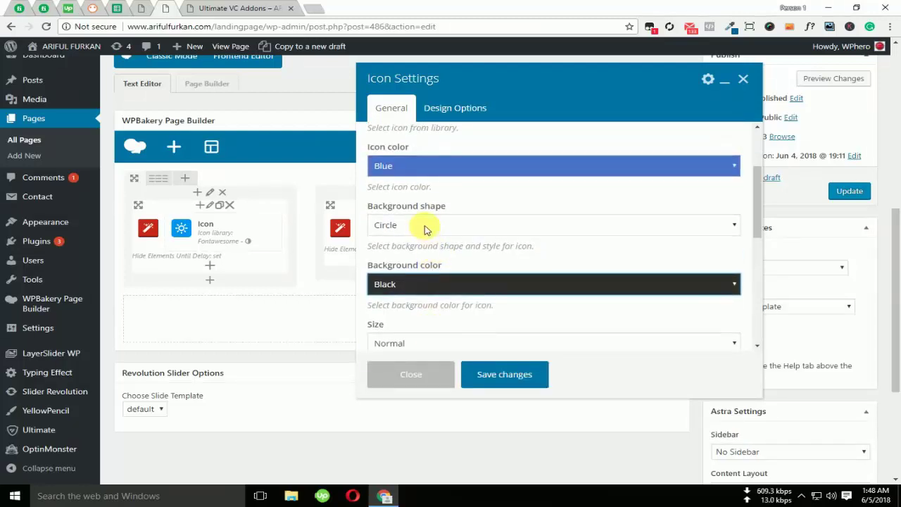
click(425, 169)
click(402, 364)
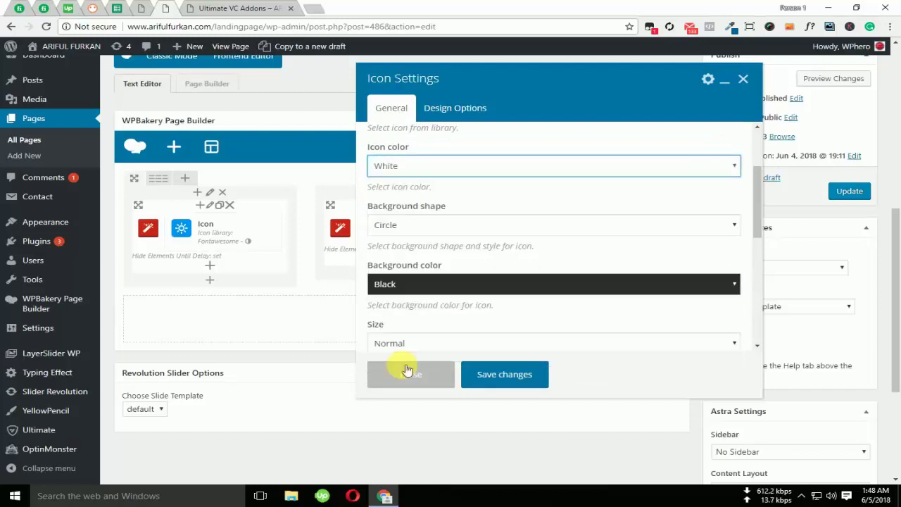
Keep the icon size at Normal and set the icon alignment to Center.
scroll(486, 282, down, 2)
click(428, 233)
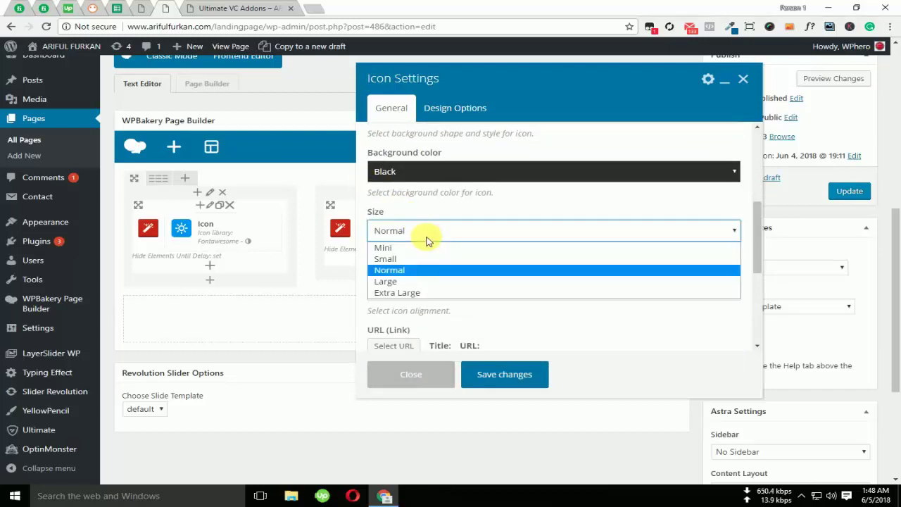
click(424, 269)
scroll(441, 263, down, 2)
click(438, 233)
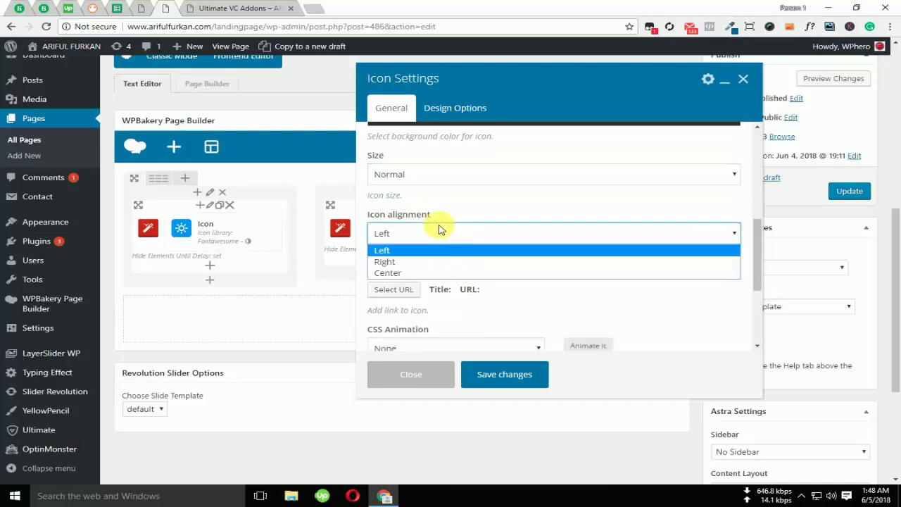
click(425, 273)
Link the icon to the placeholder URL "#".
scroll(556, 262, down, 3)
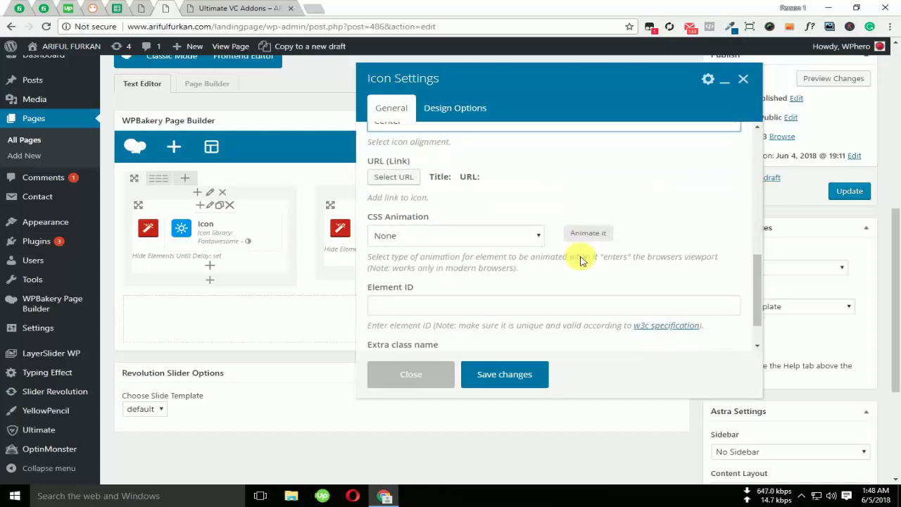
click(395, 179)
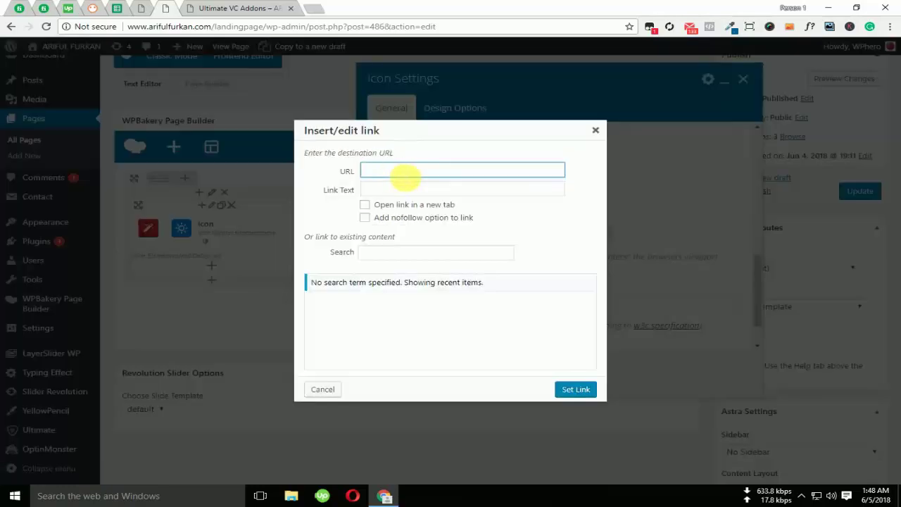
click(405, 176)
click(394, 184)
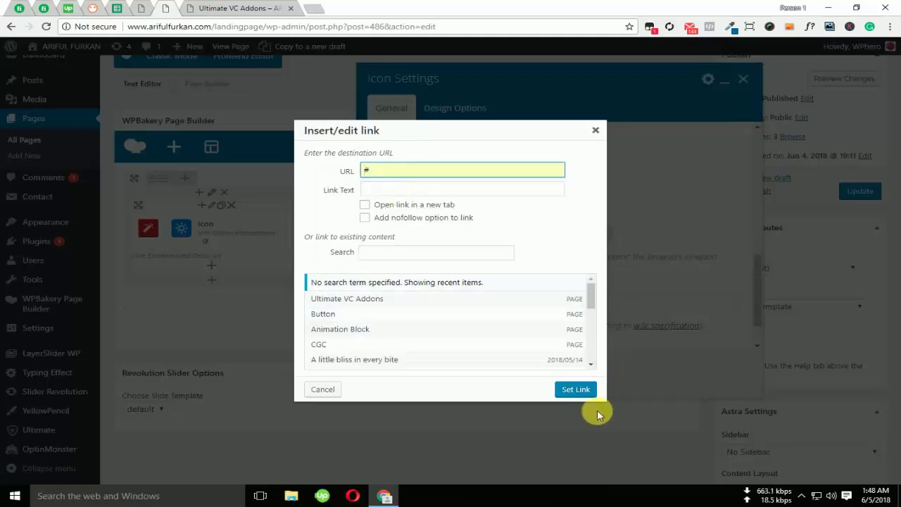
click(576, 389)
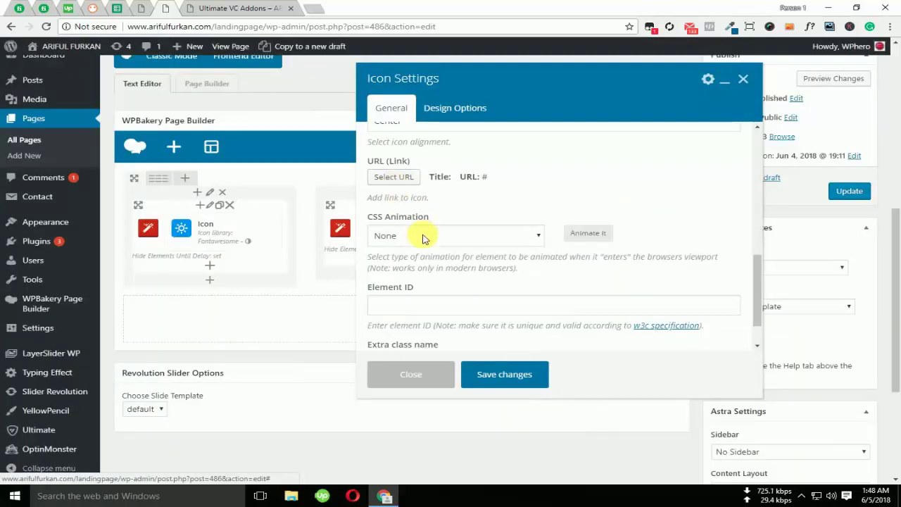
Review the remaining icon settings and save the Icon element.
scroll(421, 238, down, 1)
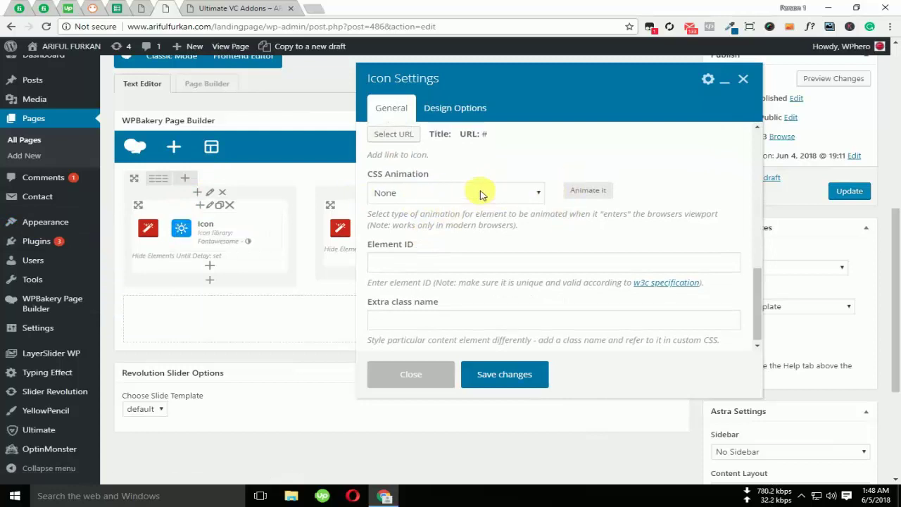
scroll(479, 187, up, 5)
scroll(564, 202, up, 2)
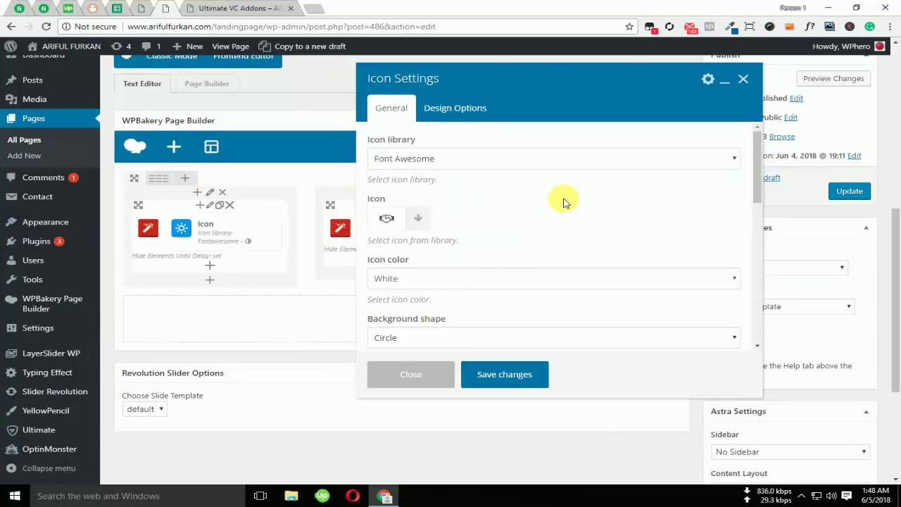
click(505, 374)
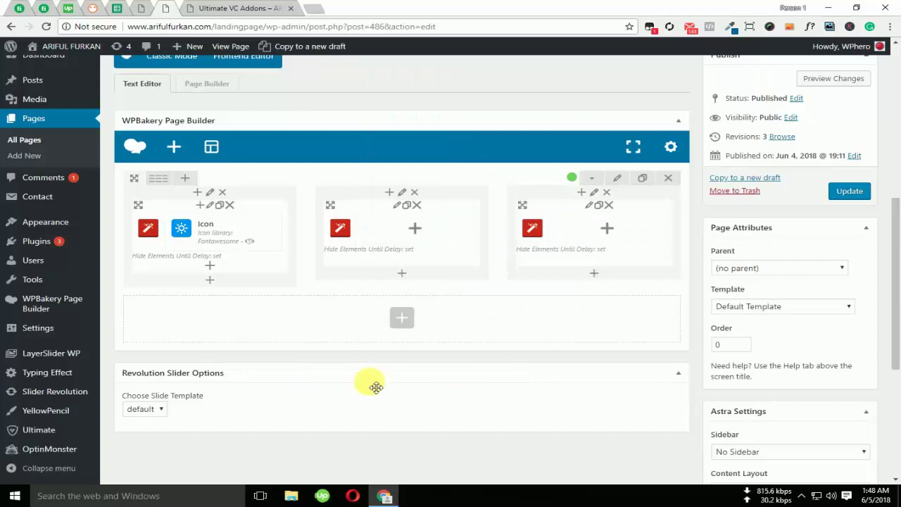
Update the page and reload its live view to check the icon's zoomIn animation.
click(850, 190)
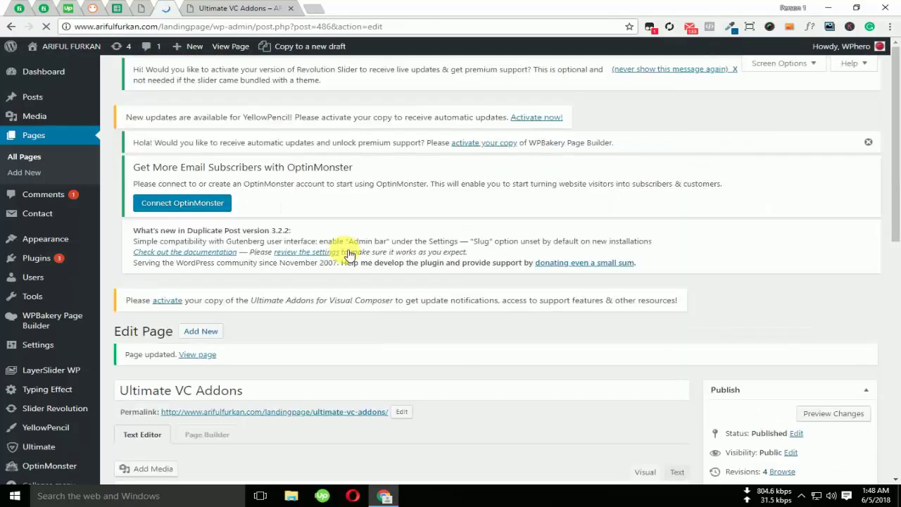
click(231, 46)
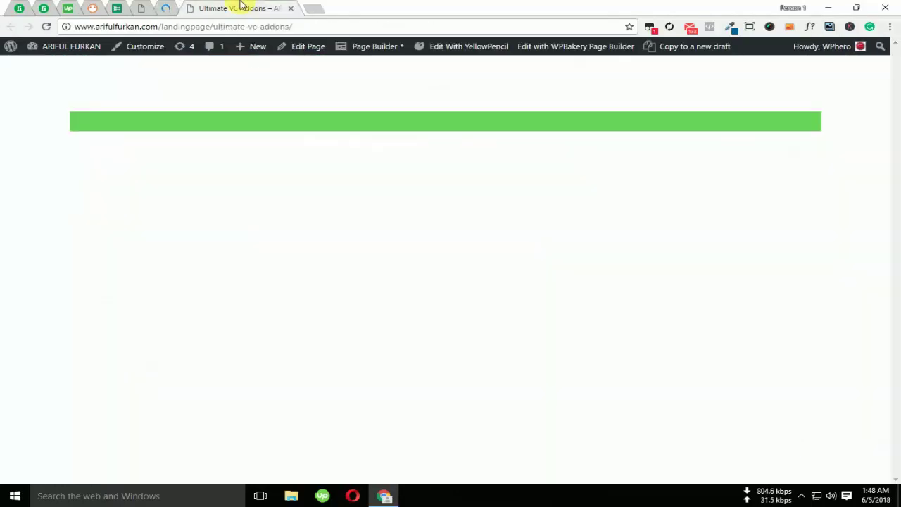
click(45, 29)
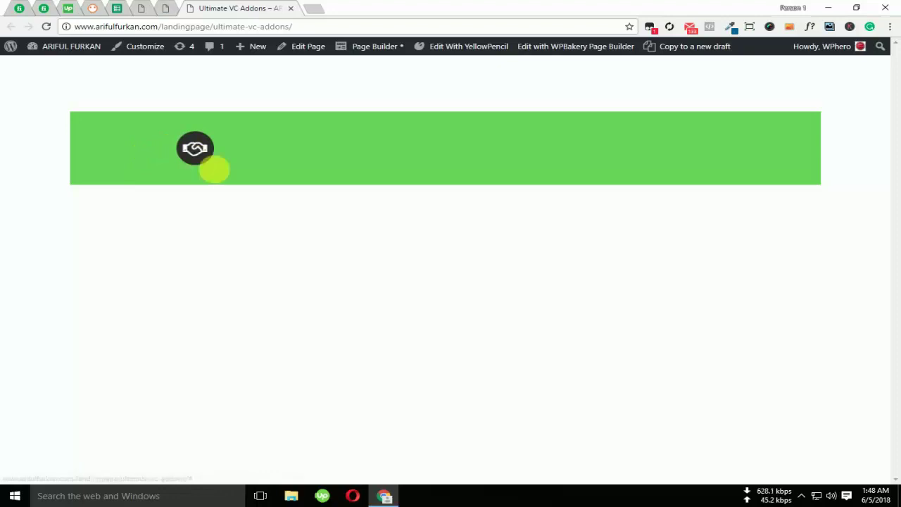
Return to the page editor and delete the empty animation blocks from the second and third columns.
click(155, 12)
scroll(402, 368, down, 9)
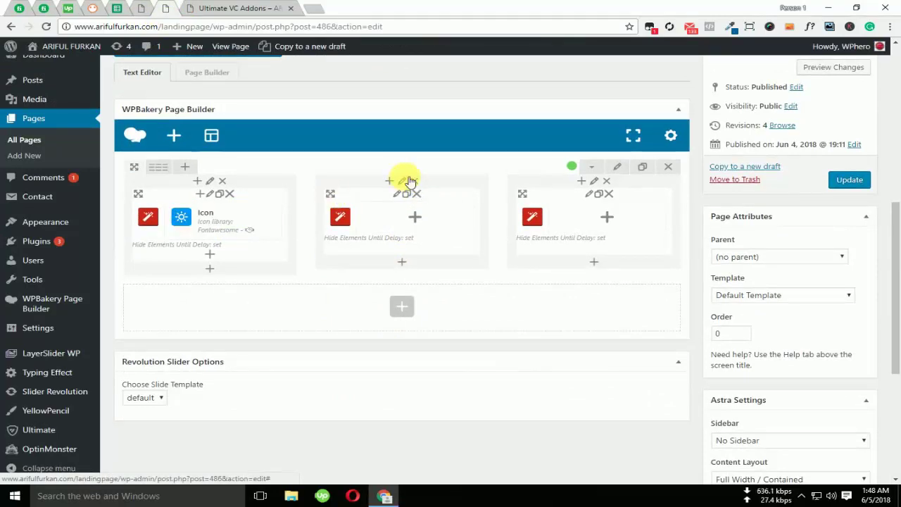
click(418, 194)
click(511, 89)
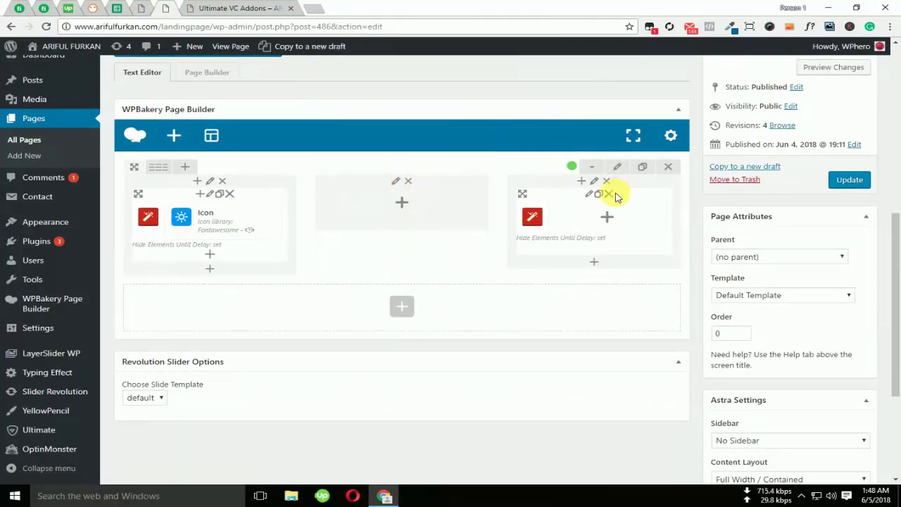
click(609, 194)
click(512, 92)
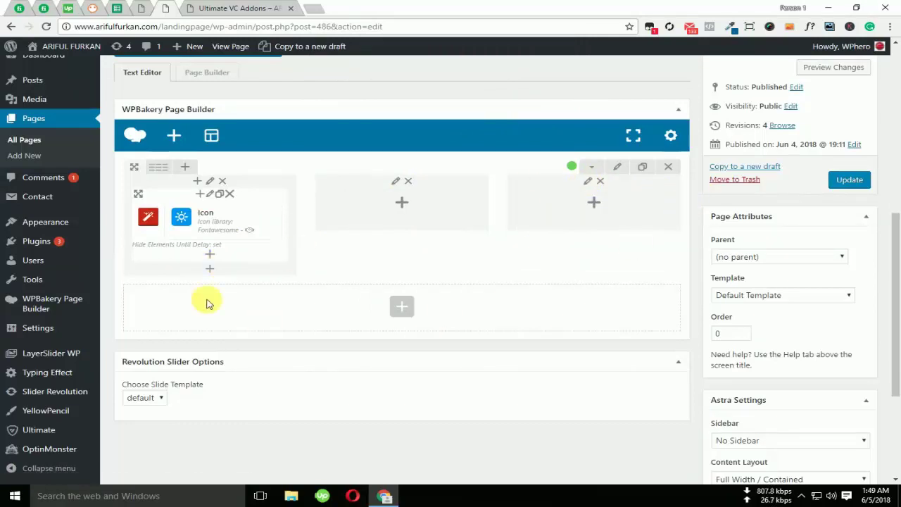
Duplicate the first column's animation block with its icon and move the copy into the second column.
click(226, 200)
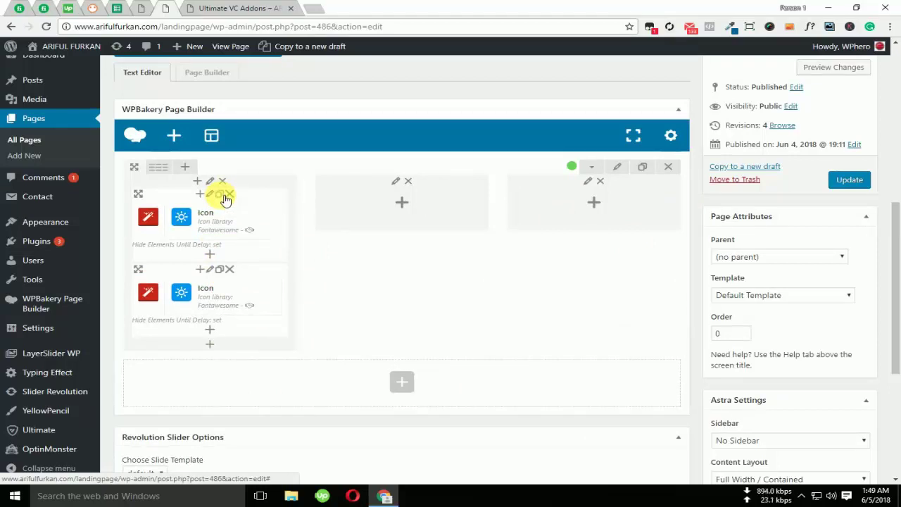
drag(226, 206, 210, 255)
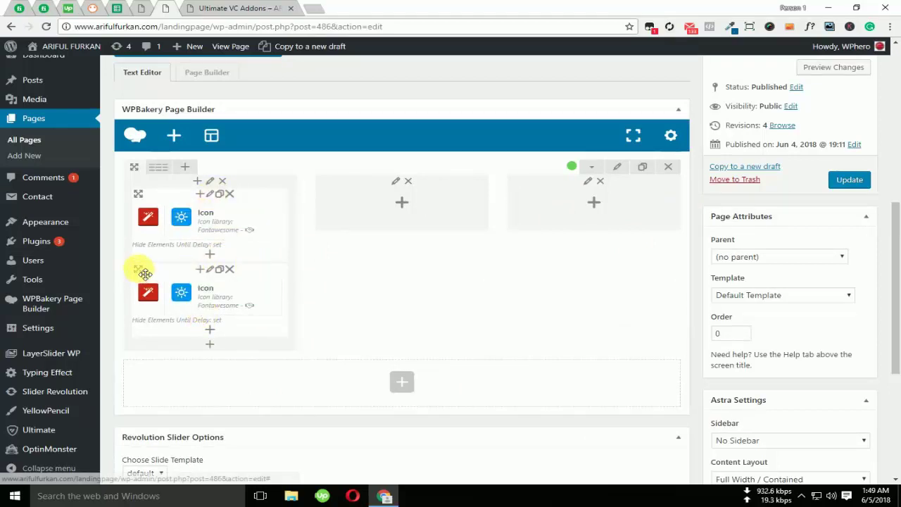
drag(144, 274, 370, 226)
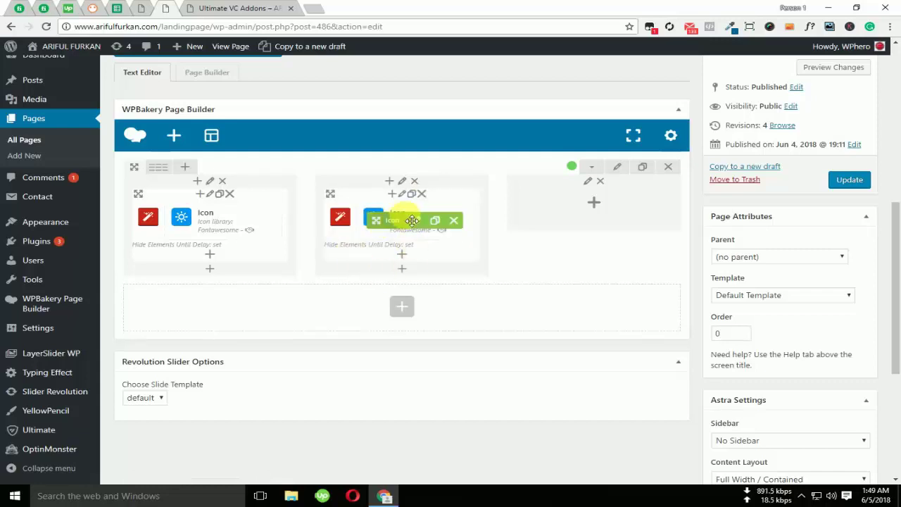
Duplicate the second column's animation block with its icon and move the copy into the third column.
click(415, 196)
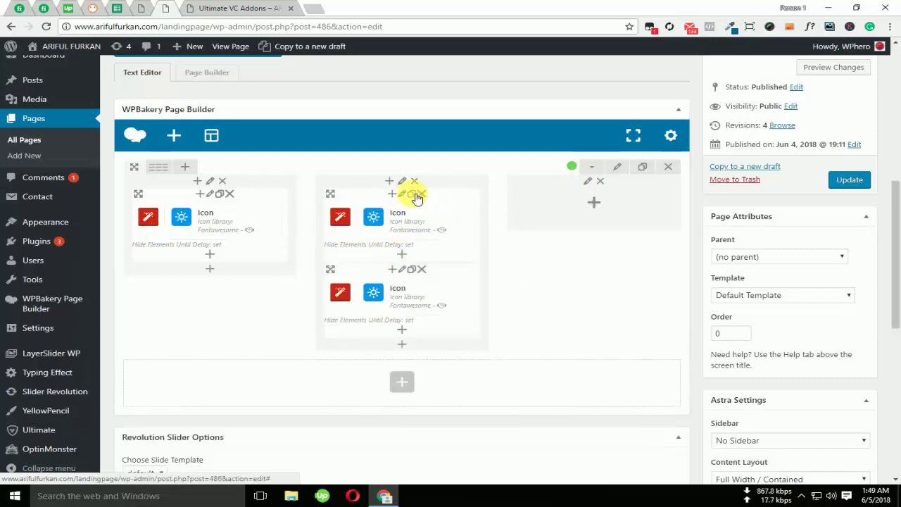
drag(329, 268, 576, 207)
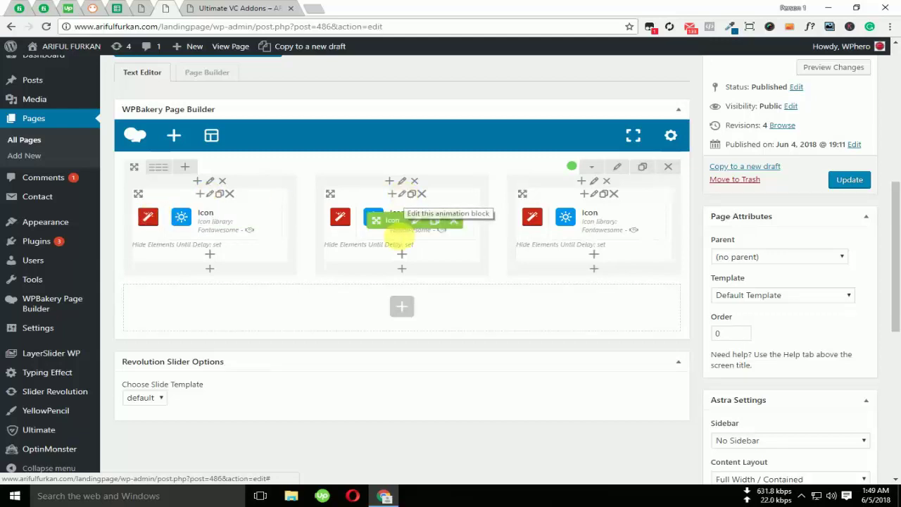
Change the second column's icon to the briefcase by searching the icon library for "bri", and save the element.
click(418, 221)
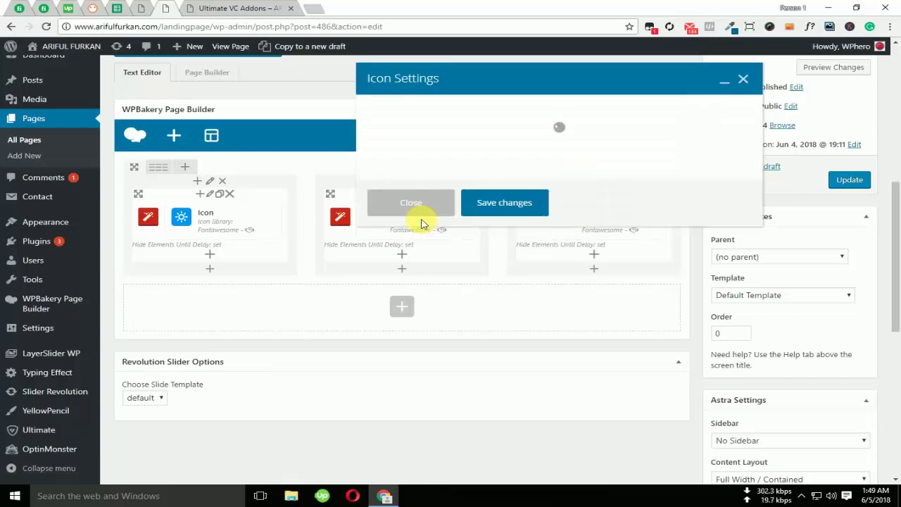
click(419, 219)
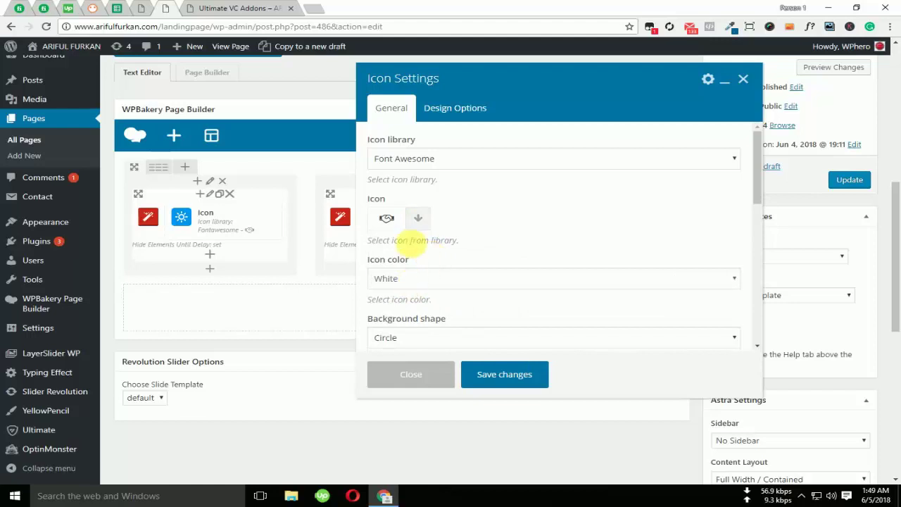
click(418, 220)
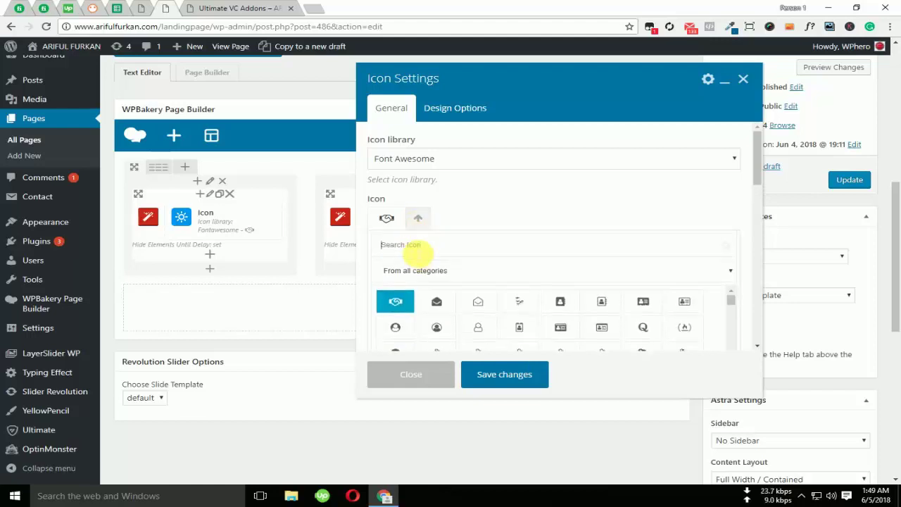
text(bri)
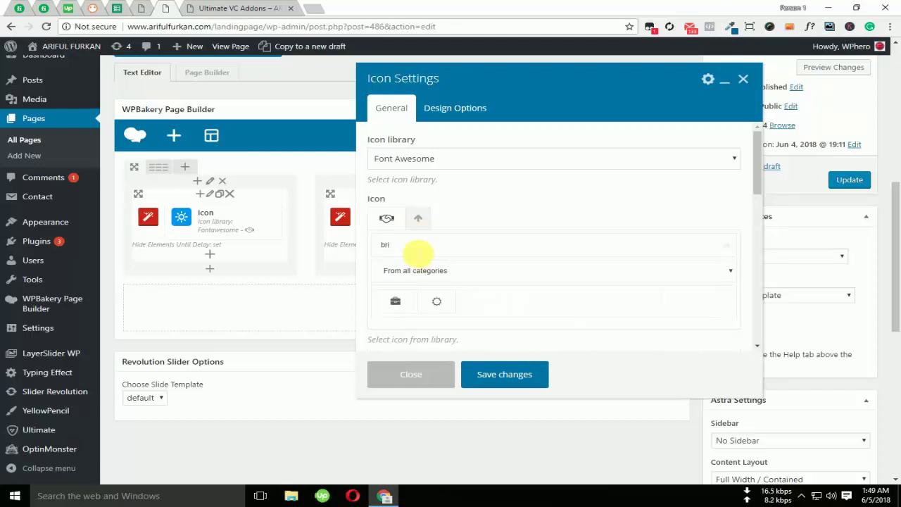
click(397, 301)
click(511, 376)
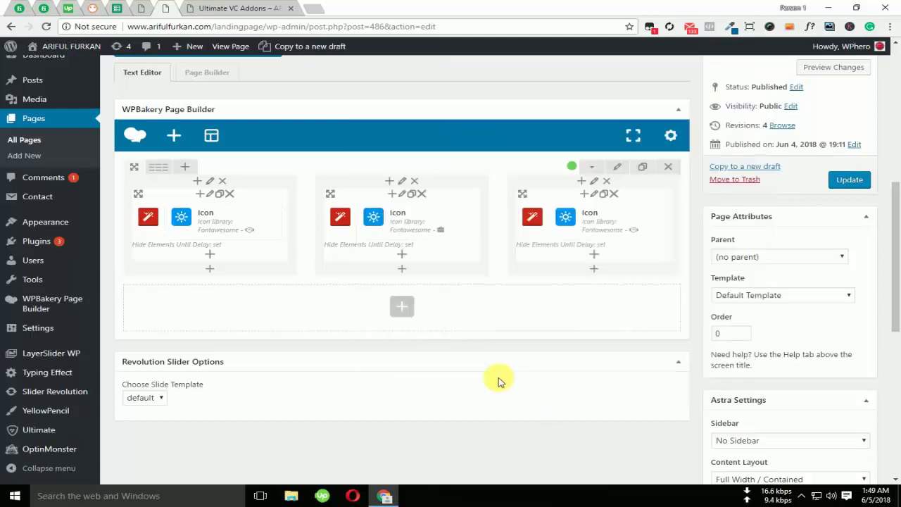
Change the third column's icon to the trophy by searching the icon library for "cup", and save the element.
click(608, 226)
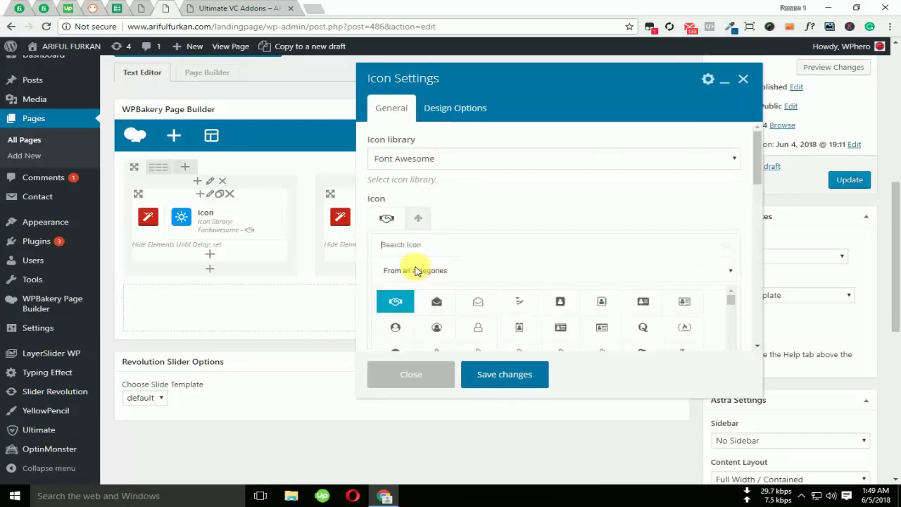
click(420, 247)
text(c)
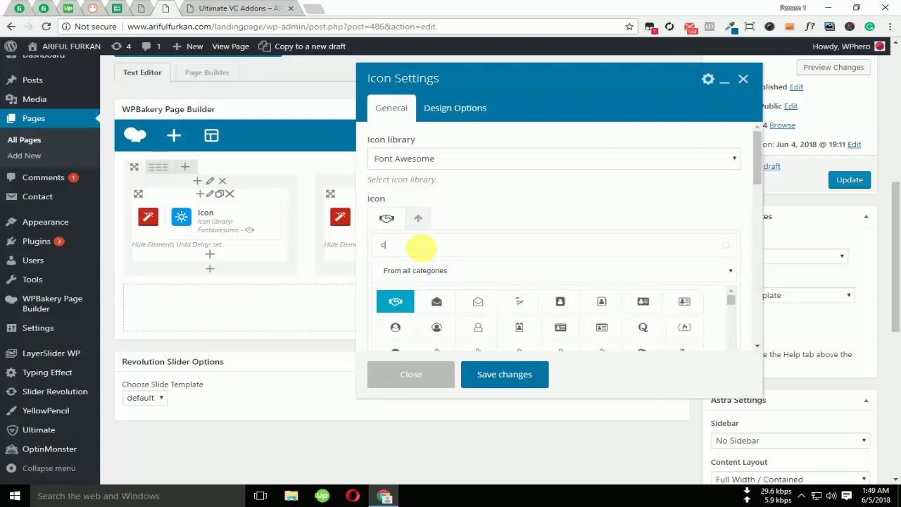
text(up)
click(394, 308)
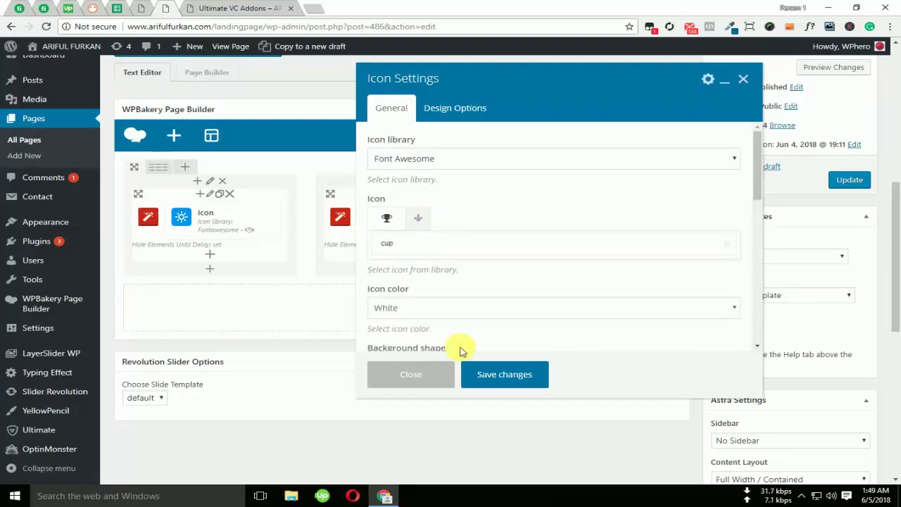
click(486, 373)
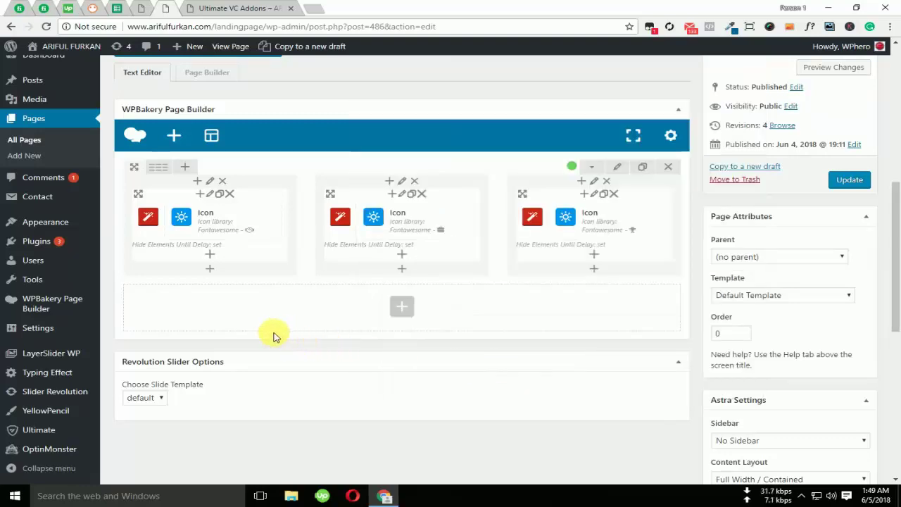
Look at the live page, return to the editor and check the first column's animation block settings.
click(232, 45)
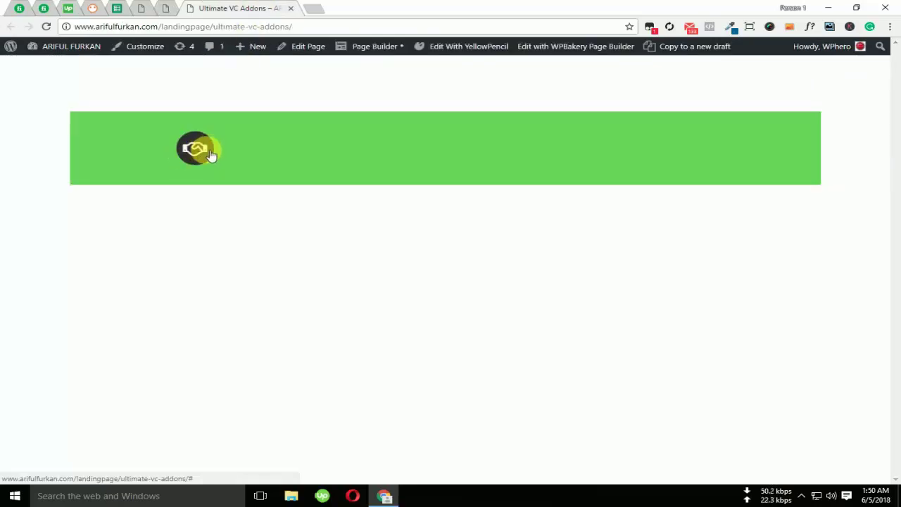
click(167, 8)
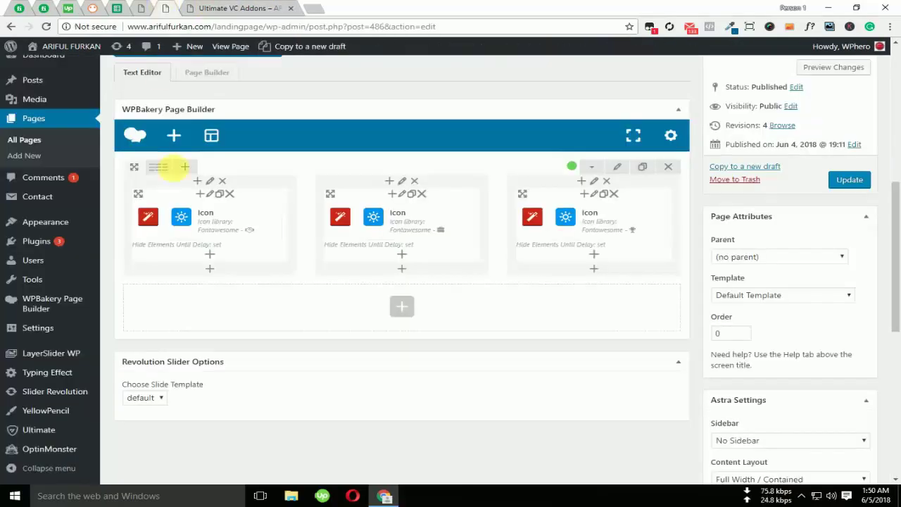
click(211, 196)
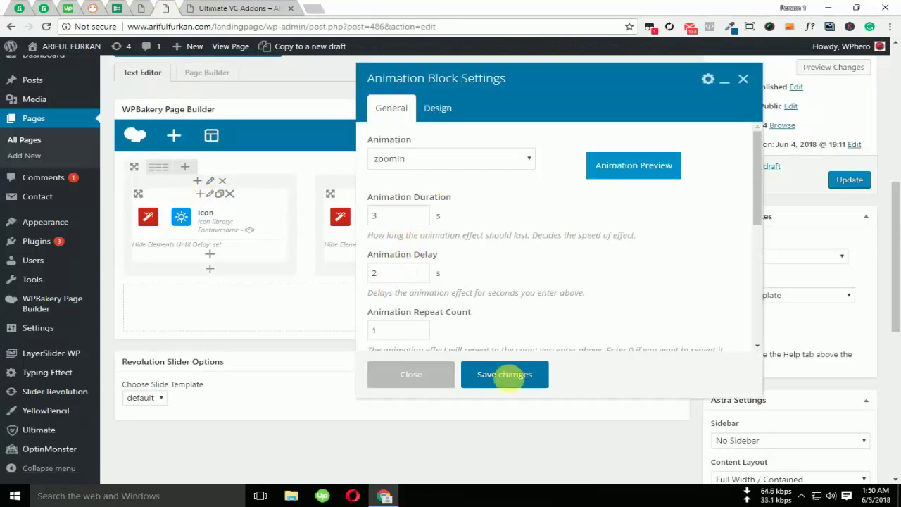
click(516, 380)
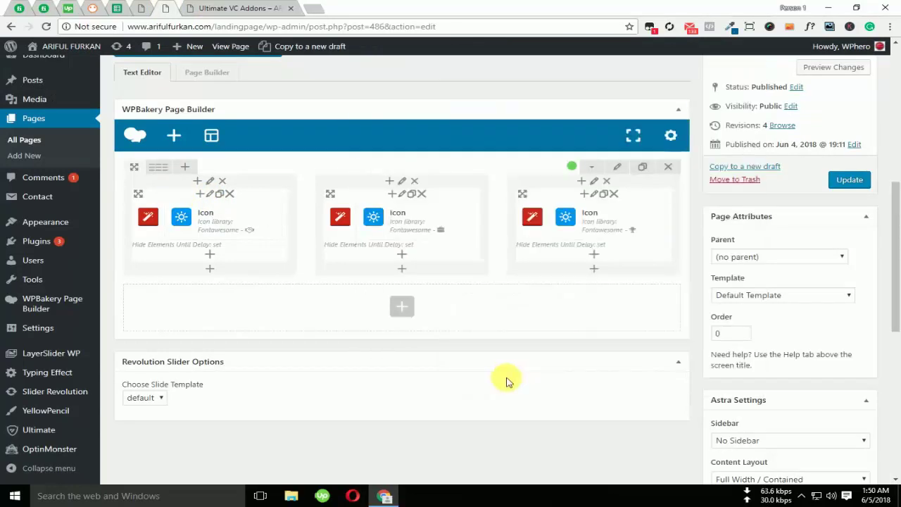
Set the Animation Delay of the second column's animation block to 4 seconds and save it.
click(403, 195)
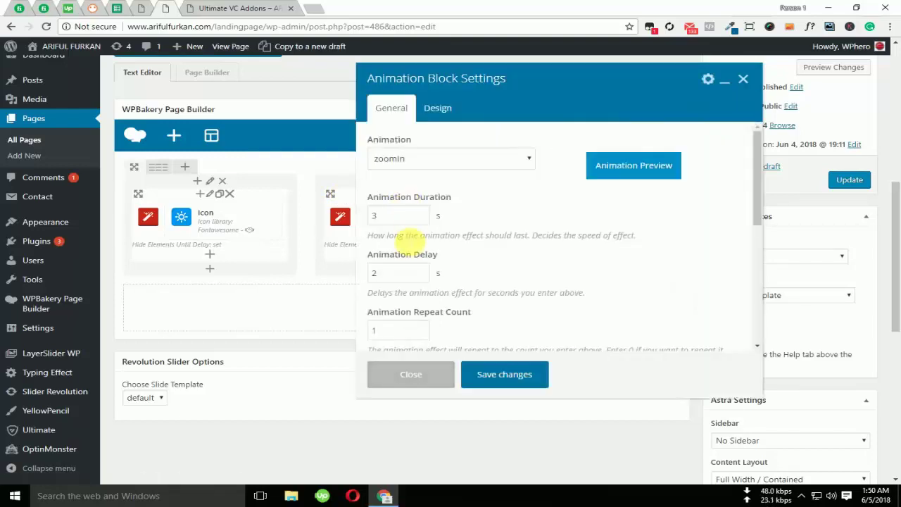
drag(389, 276, 309, 277)
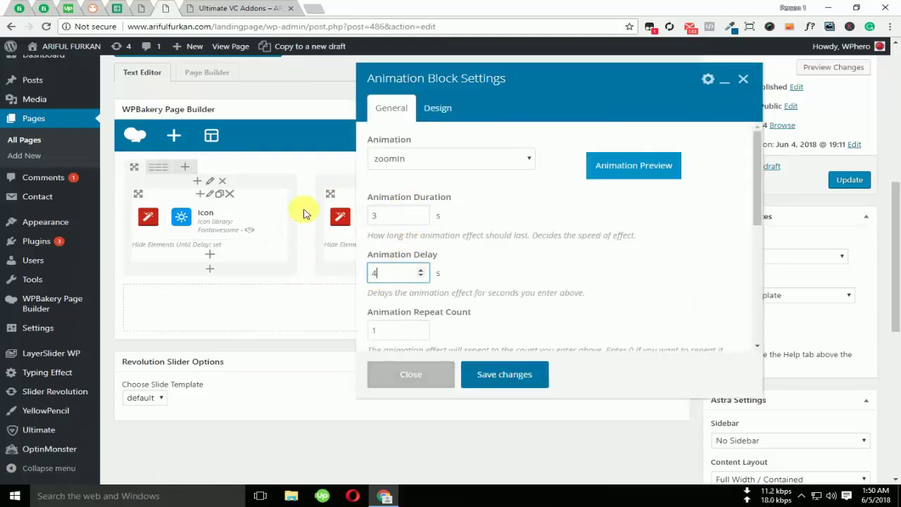
click(509, 378)
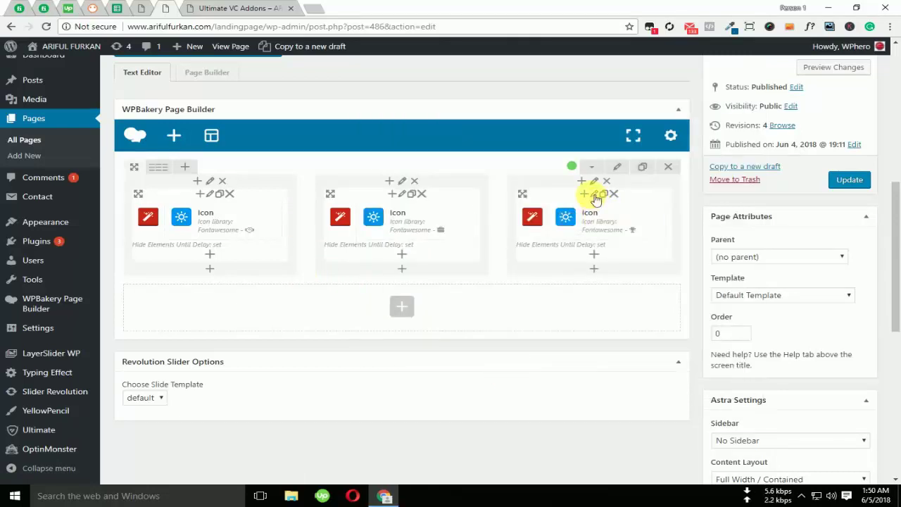
Set the Animation Delay of the third column's animation block to 6 seconds and save it.
click(596, 193)
drag(401, 273, 317, 280)
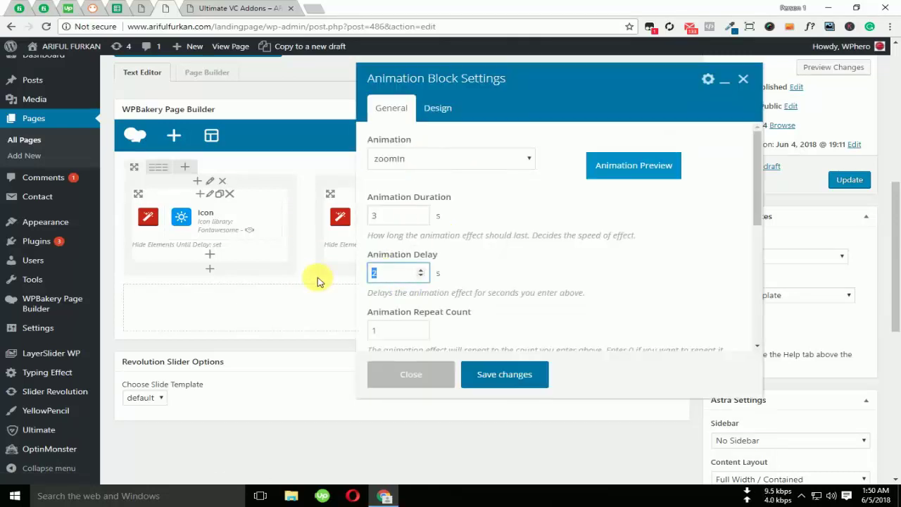
text(6)
click(525, 380)
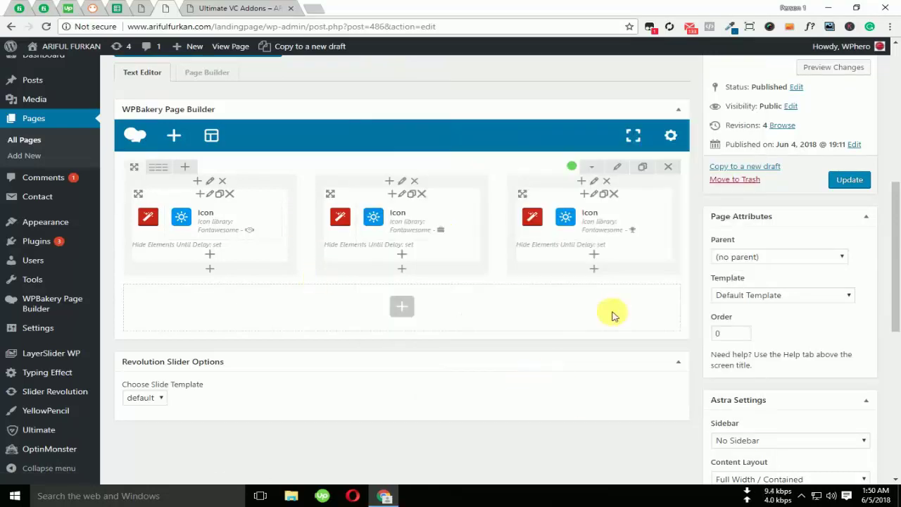
Update the page and reload its live view to check the staggered icon animations.
click(845, 180)
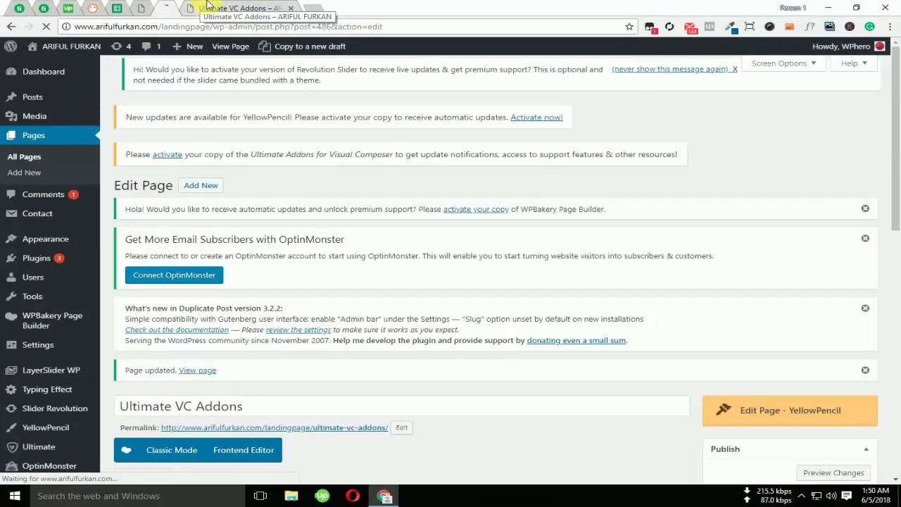
click(214, 6)
click(46, 26)
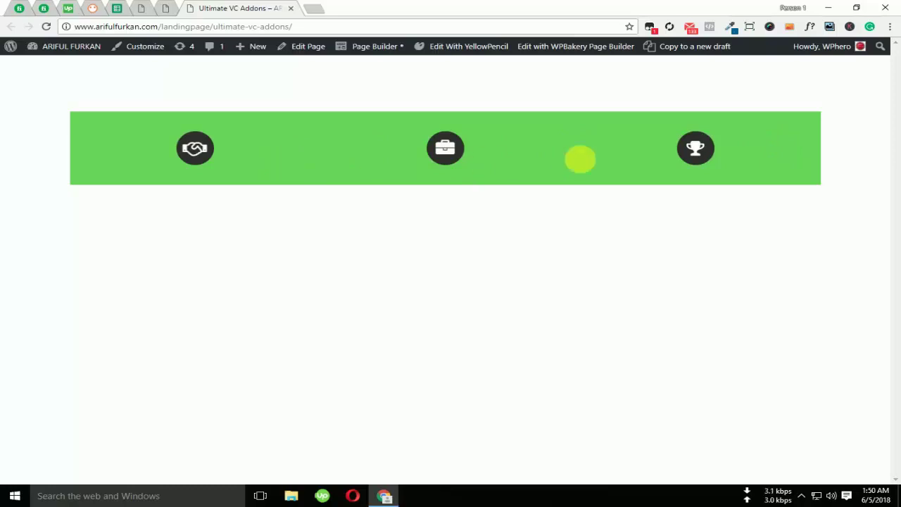
Return to the page editor, set the first column's handshake icon size to Large and save it.
click(162, 8)
scroll(363, 260, down, 4)
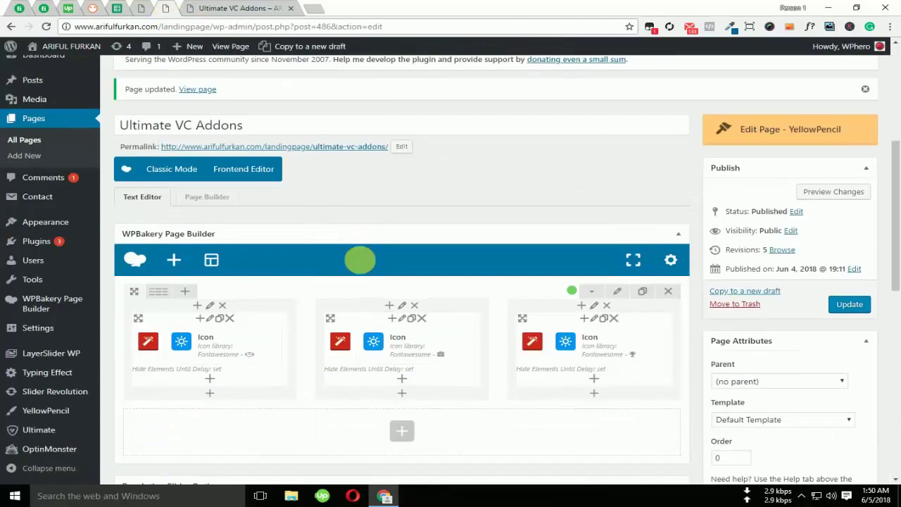
click(225, 345)
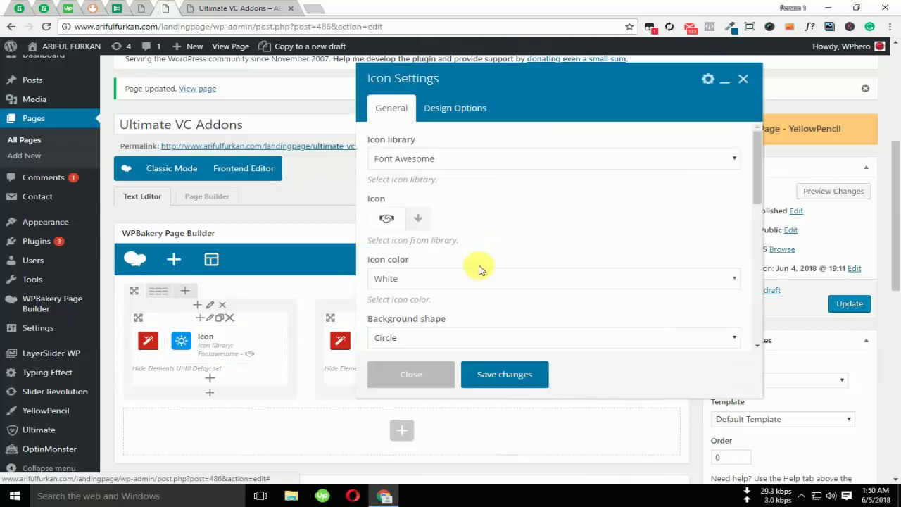
scroll(451, 268, down, 2)
scroll(429, 271, down, 1)
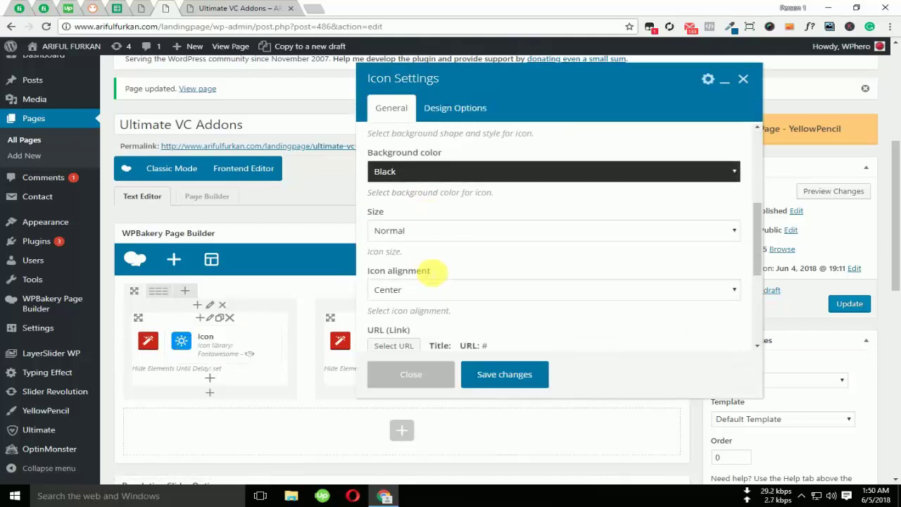
click(423, 232)
click(407, 282)
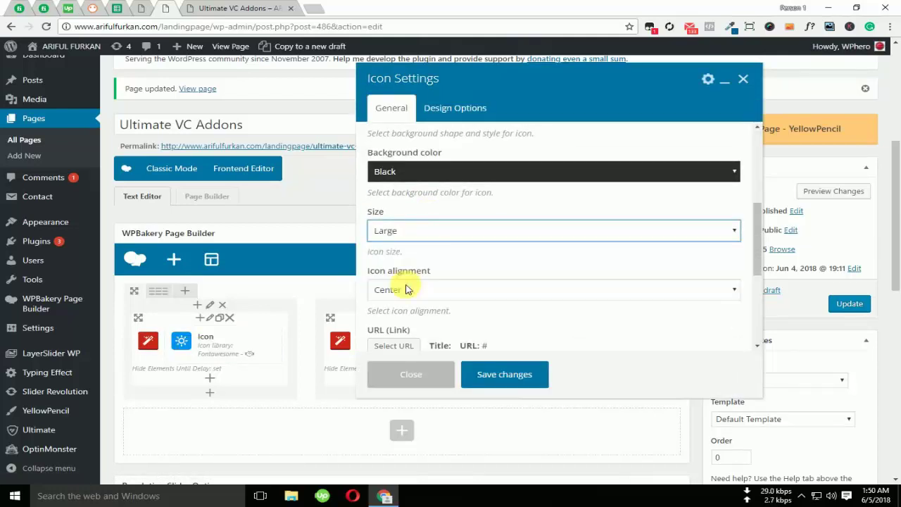
click(513, 378)
Set the second column's briefcase icon size to Large and save it.
click(418, 346)
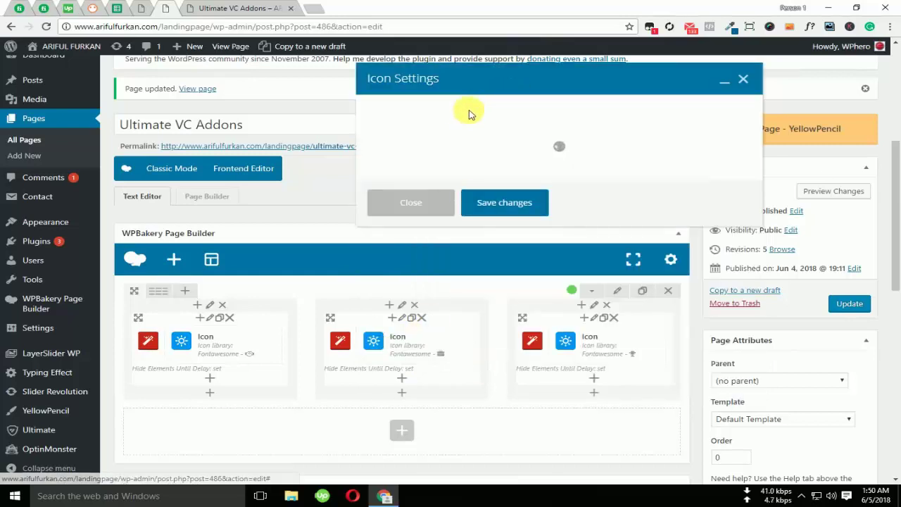
scroll(440, 243, down, 4)
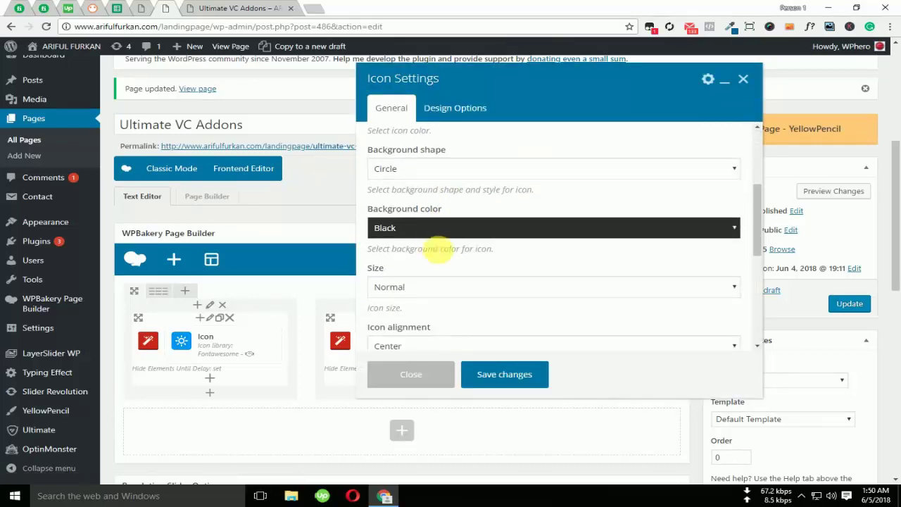
click(432, 237)
click(400, 282)
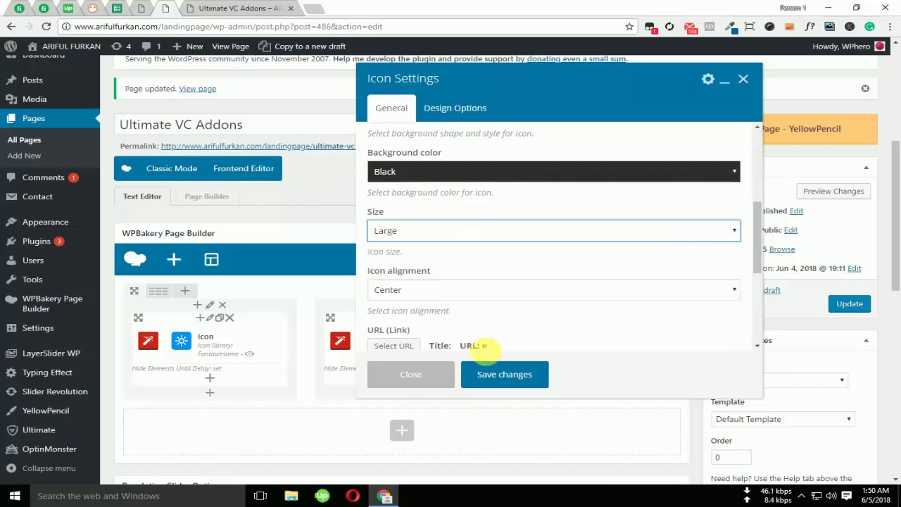
click(479, 374)
Set the third column's trophy icon size to Large, save it and update the page.
click(610, 344)
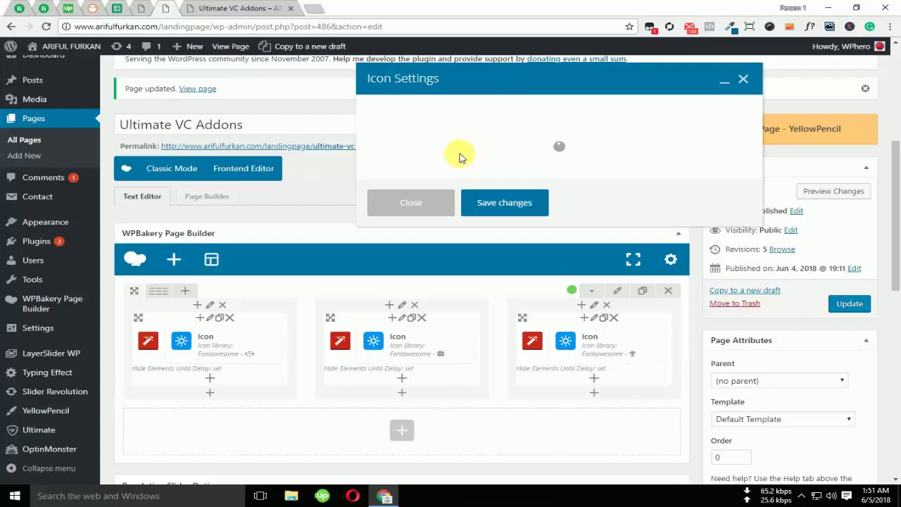
scroll(458, 155, down, 3)
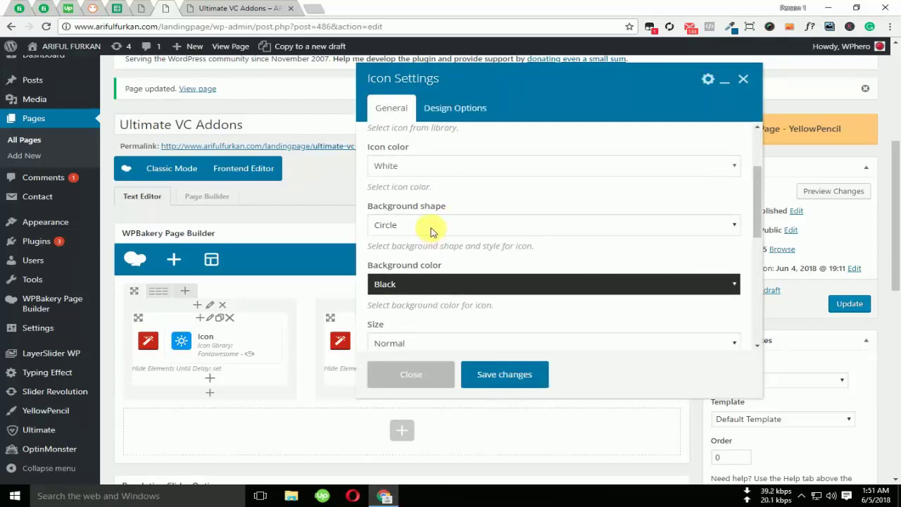
scroll(432, 233, down, 1)
scroll(432, 232, up, 1)
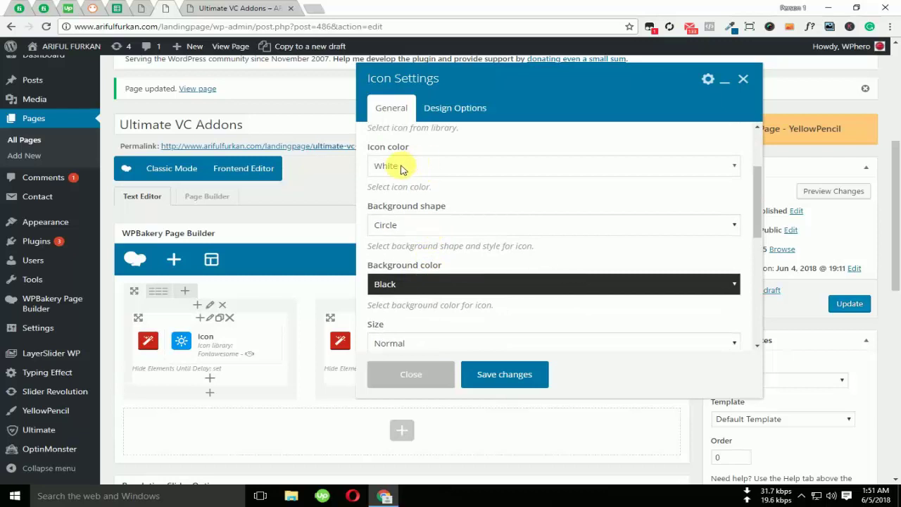
scroll(447, 275, down, 2)
click(423, 230)
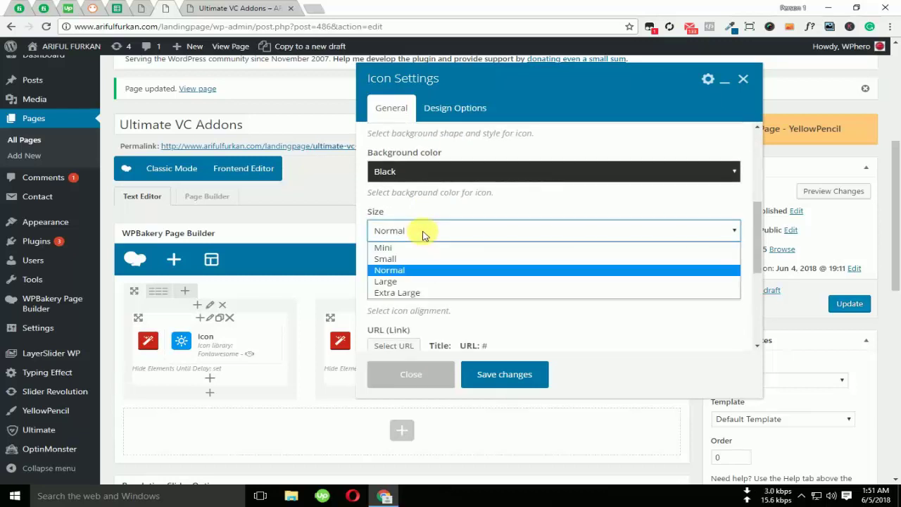
click(415, 281)
click(516, 375)
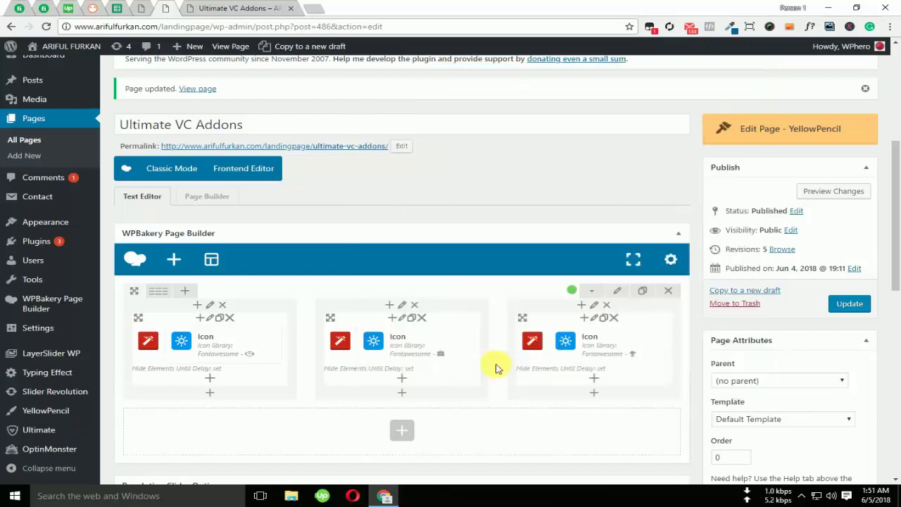
click(850, 304)
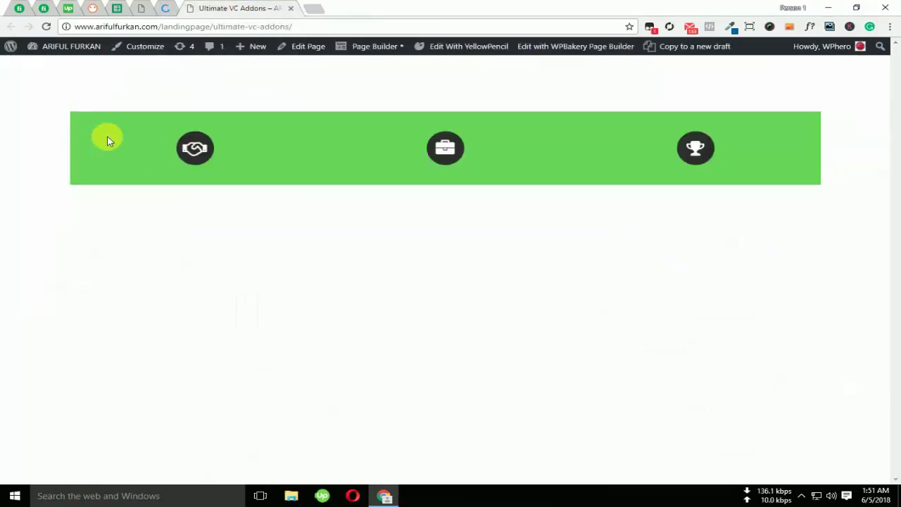
Reload the live page, return to the editor, set the first column's Animation Block to slideInLeft and save it.
click(48, 27)
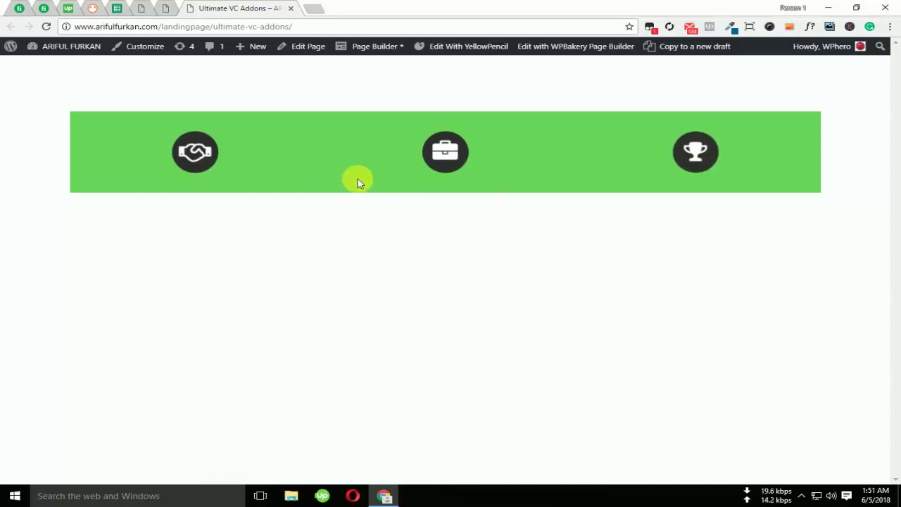
click(164, 9)
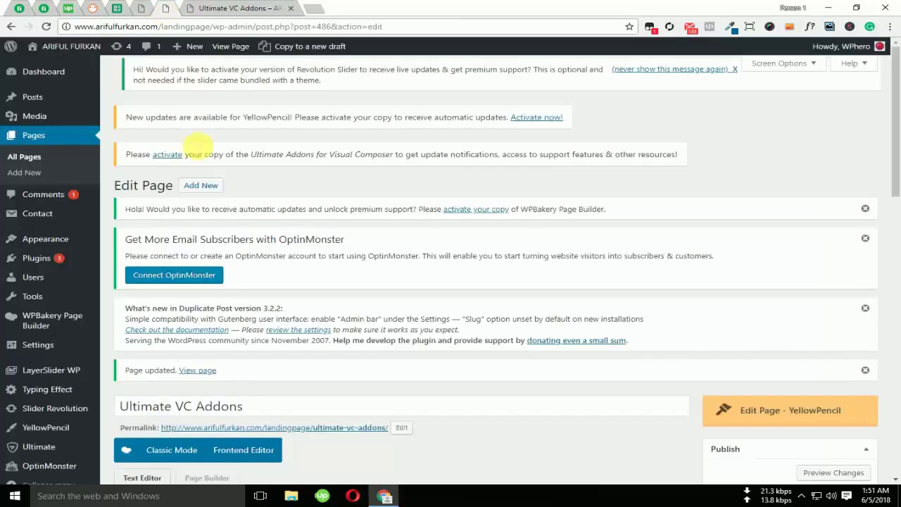
scroll(329, 298, down, 3)
click(213, 205)
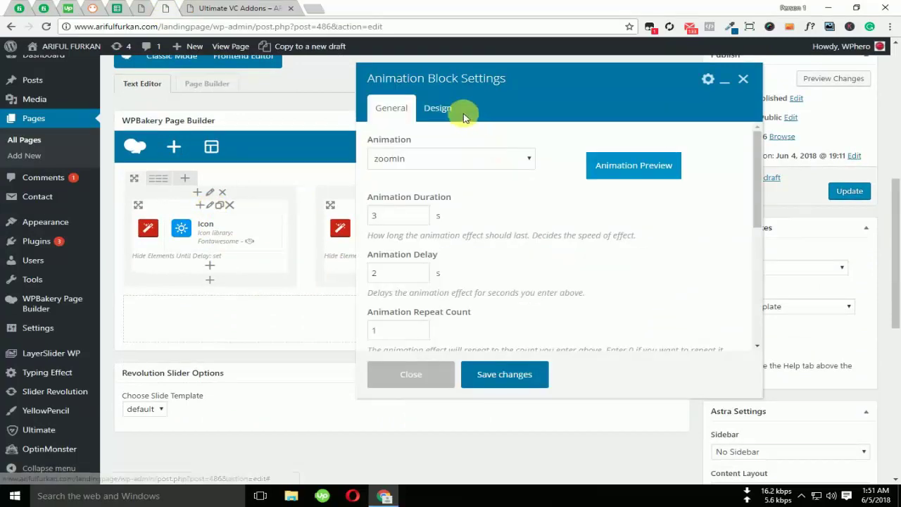
click(438, 162)
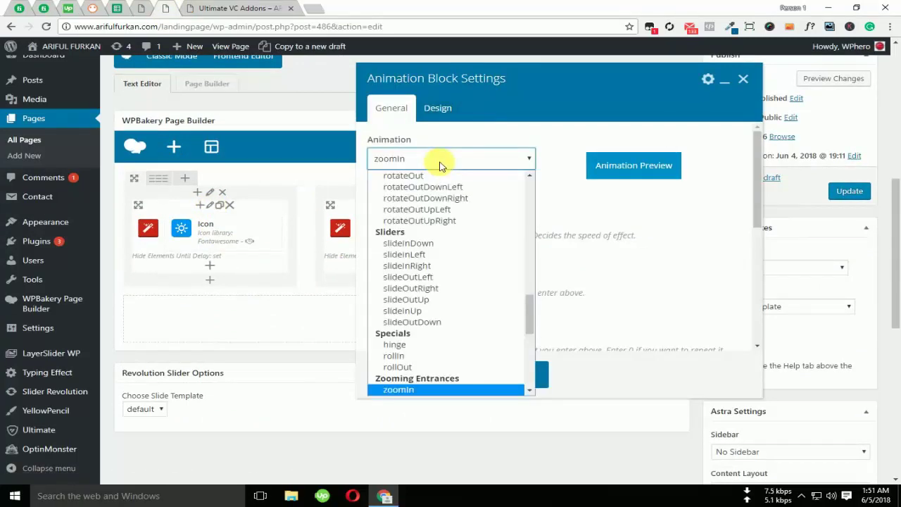
click(425, 254)
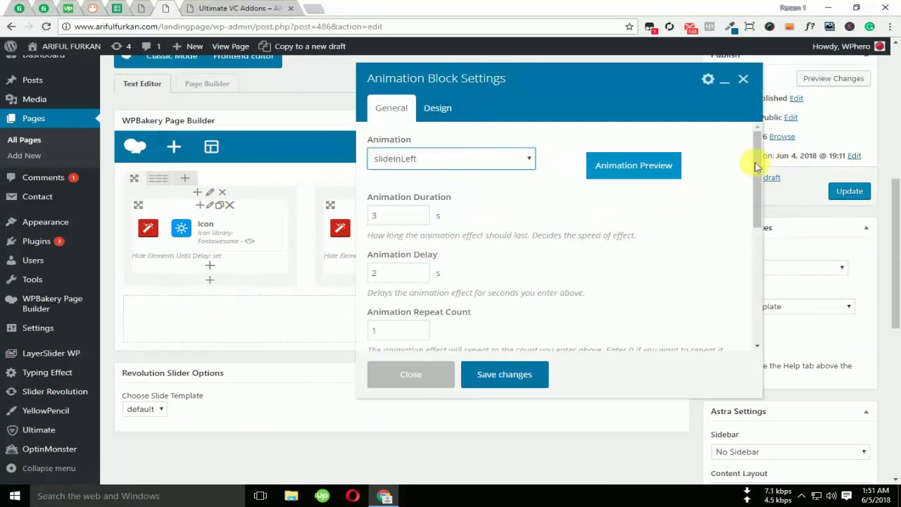
click(492, 375)
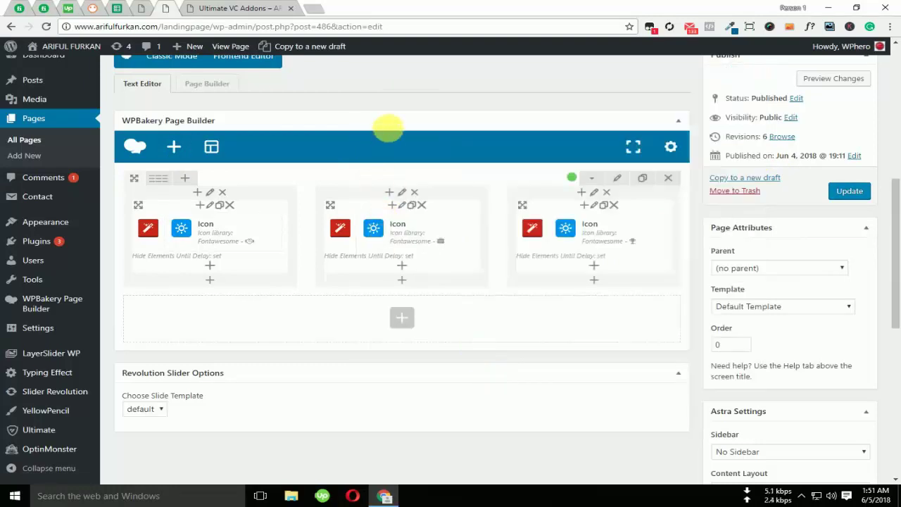
Set the second column's Animation Block animation to slideInDown and save the change.
click(405, 209)
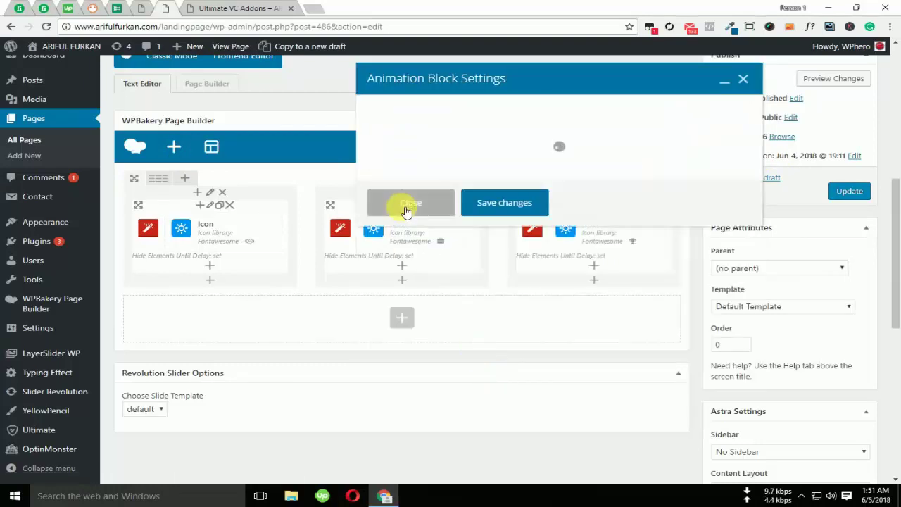
click(488, 158)
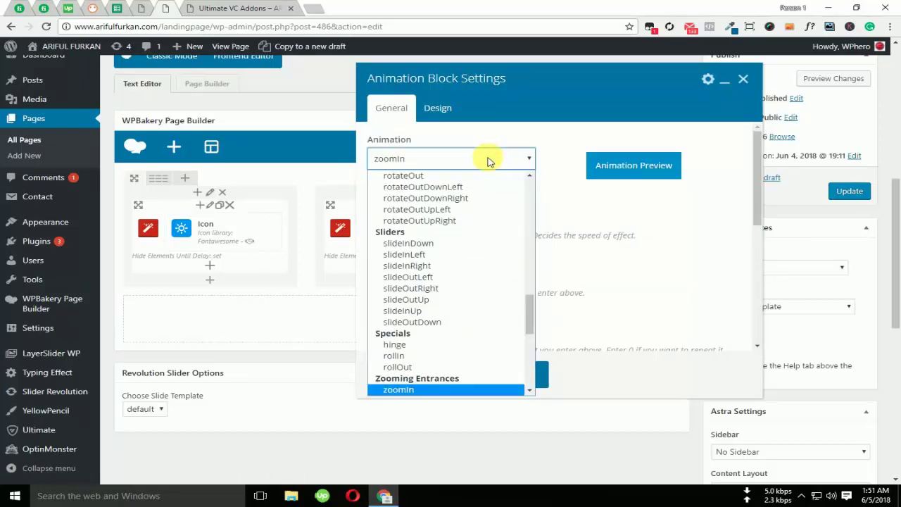
click(437, 299)
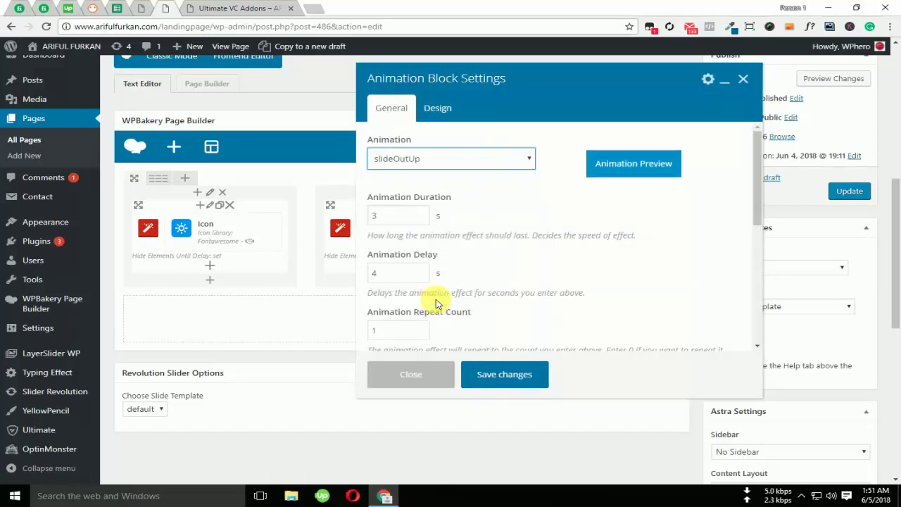
click(433, 166)
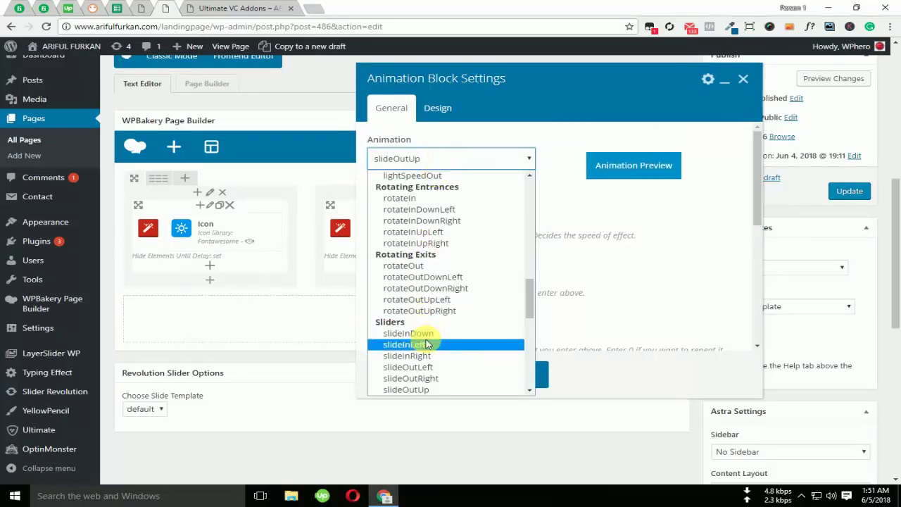
click(410, 333)
click(524, 374)
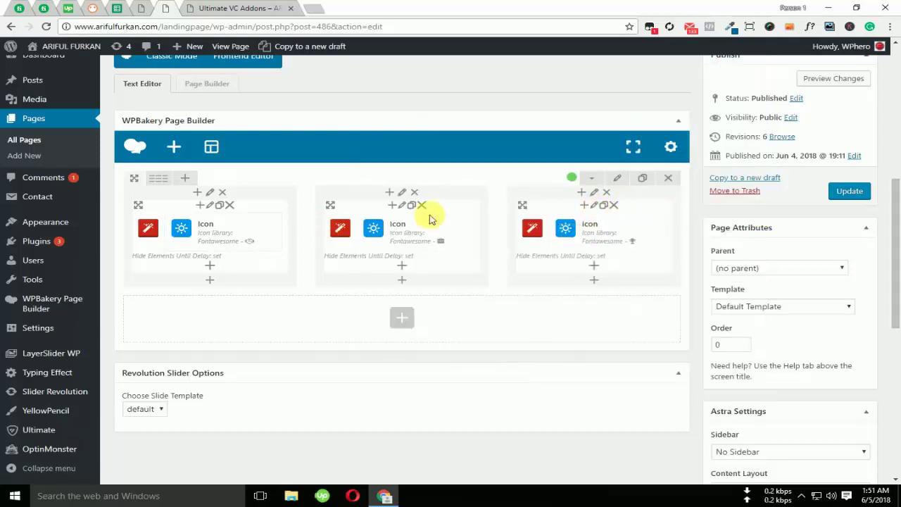
Set the third column's Animation Block animation to slideInRight and save the change.
click(595, 205)
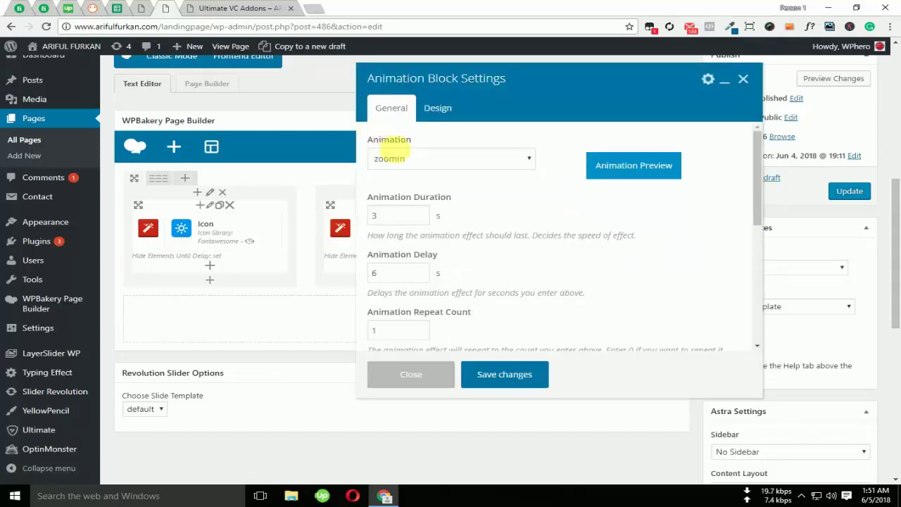
click(461, 162)
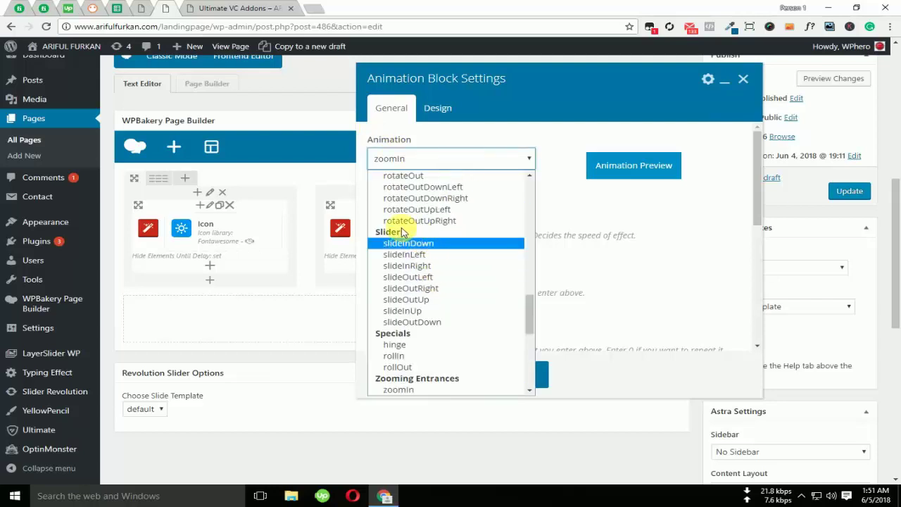
click(418, 265)
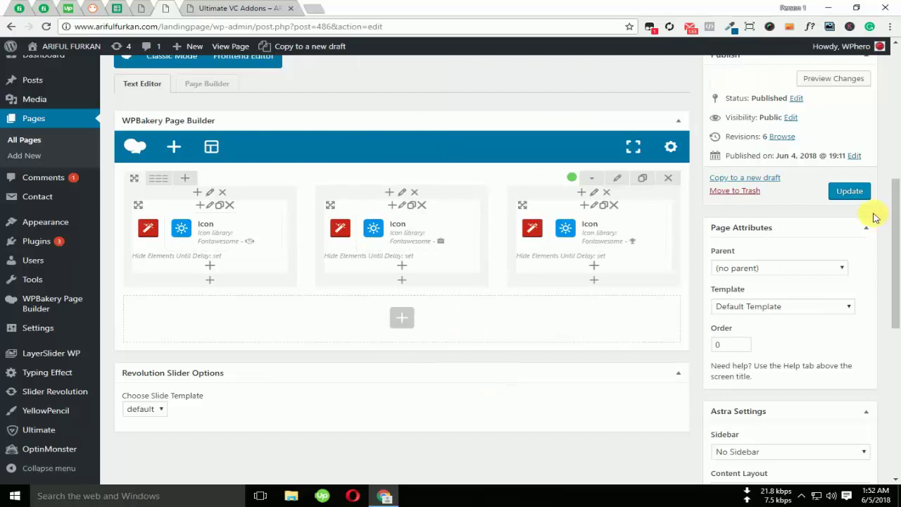
Update the page and reload its live view to check the slide-in animations.
click(854, 195)
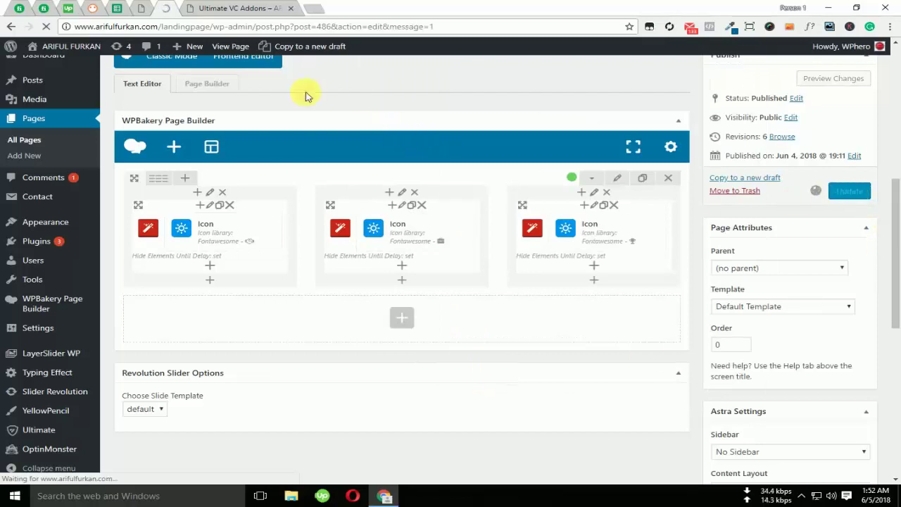
click(225, 6)
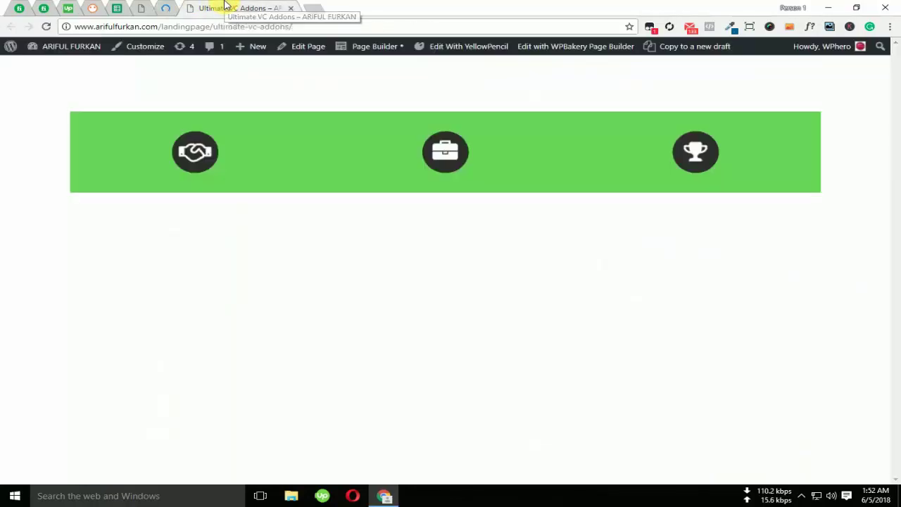
click(47, 26)
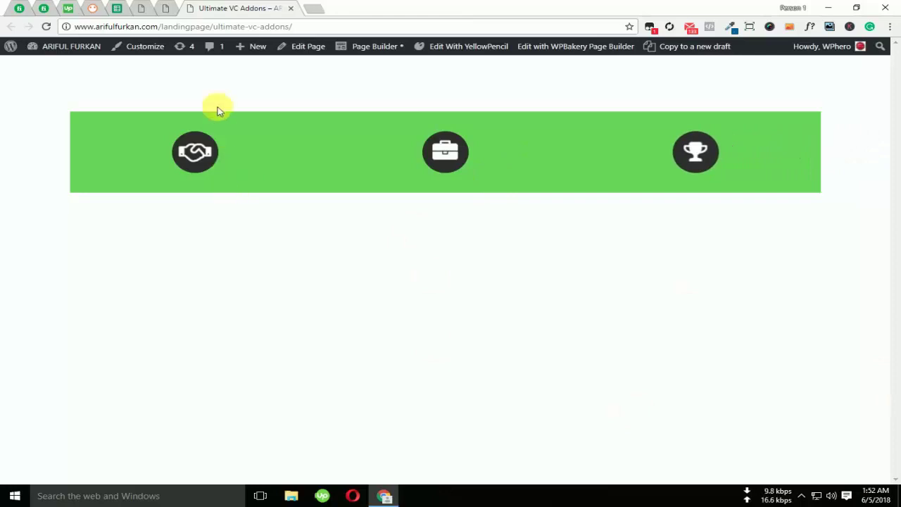
Return to the page editor and duplicate the three-column icon row.
click(163, 9)
scroll(381, 221, down, 5)
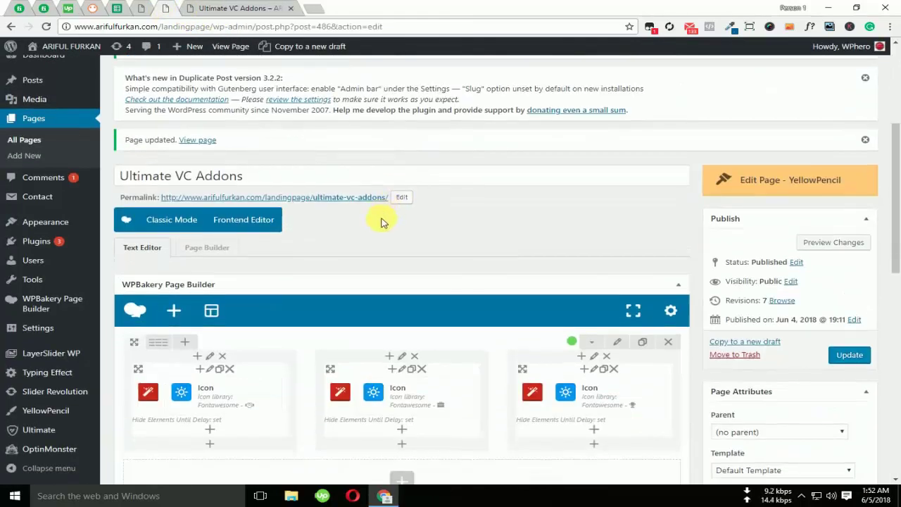
scroll(380, 221, down, 2)
scroll(378, 218, up, 2)
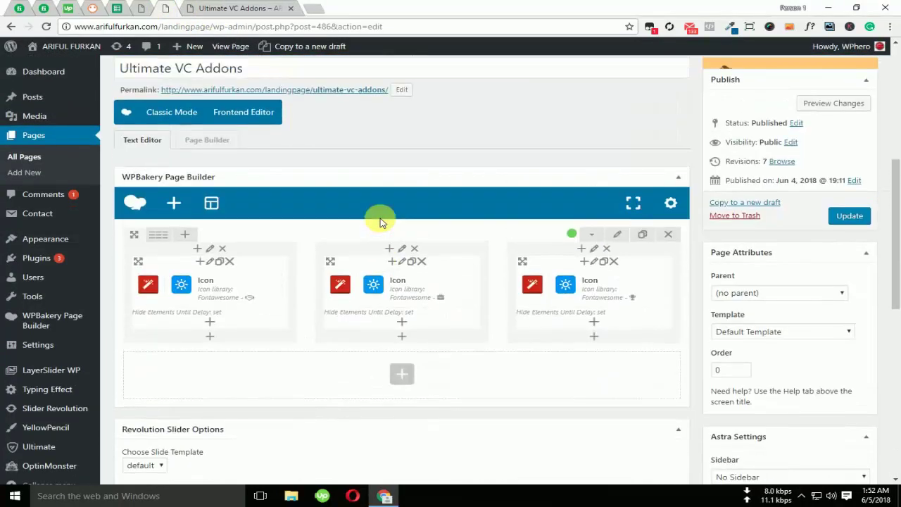
mouse_move(277, 293)
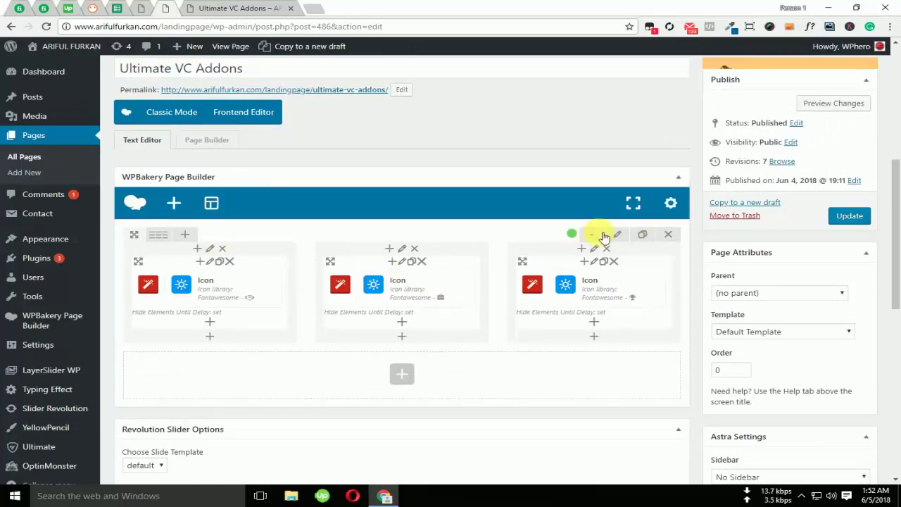
mouse_move(388, 275)
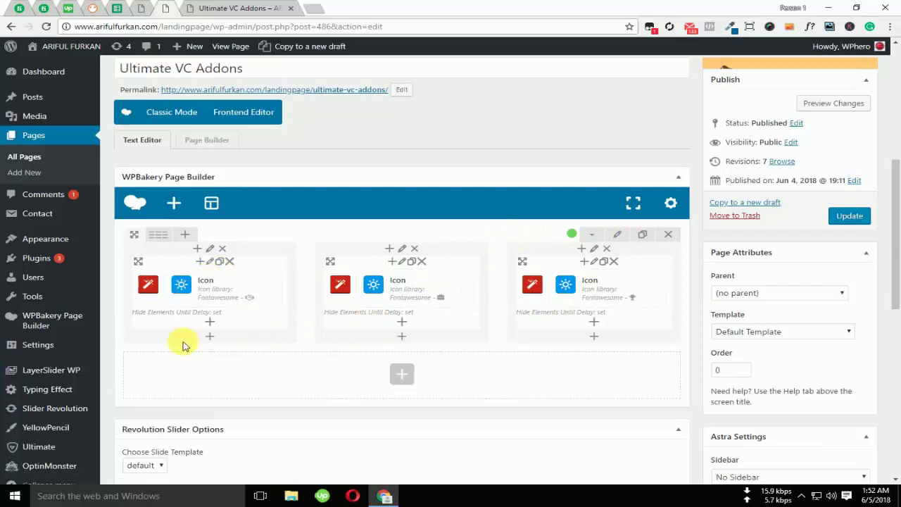
click(642, 234)
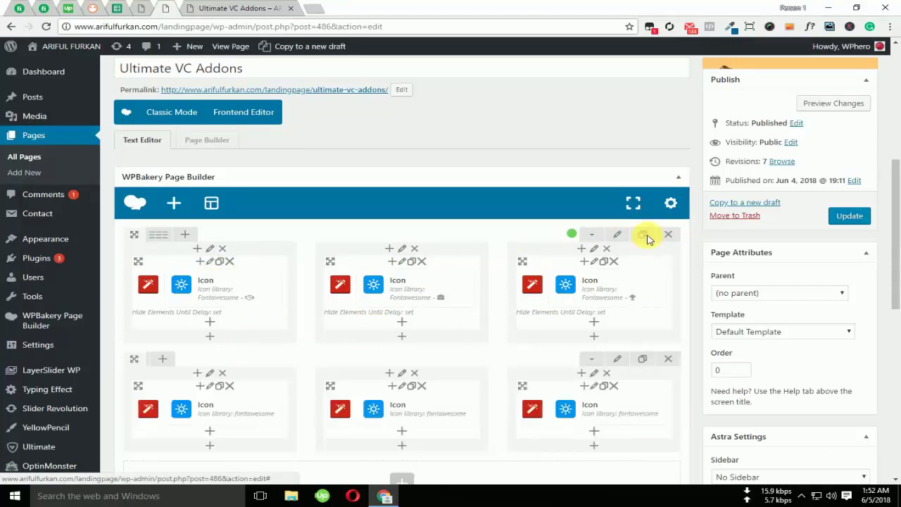
Set the Animation Block in the duplicated row's first column to InfiniteRotate and save it.
scroll(293, 282, down, 2)
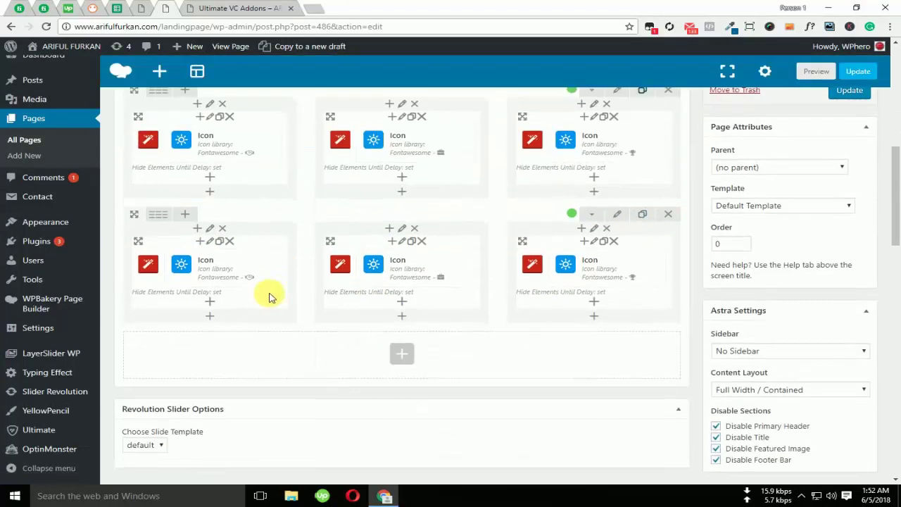
click(215, 243)
click(472, 159)
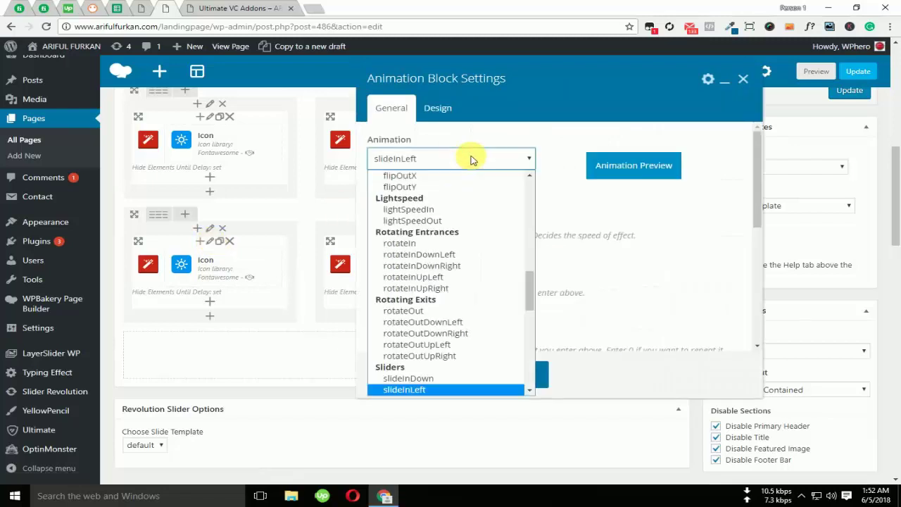
click(624, 207)
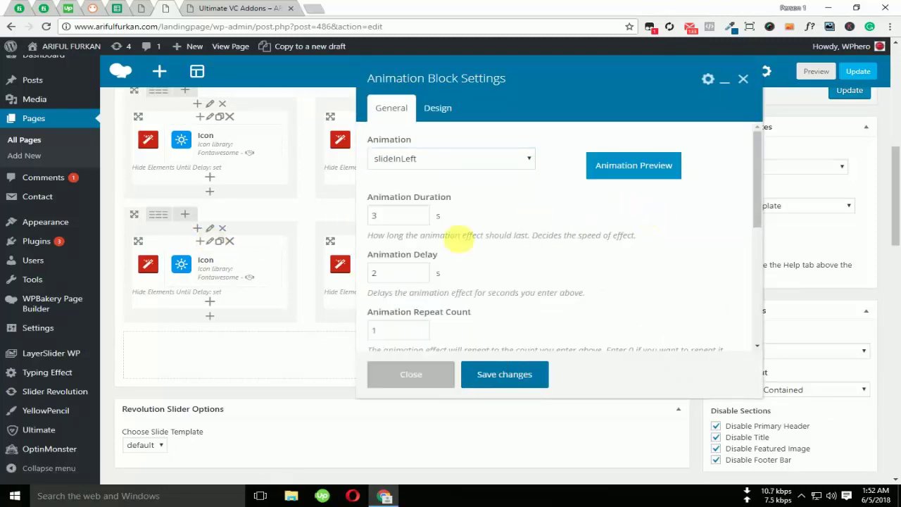
mouse_move(221, 166)
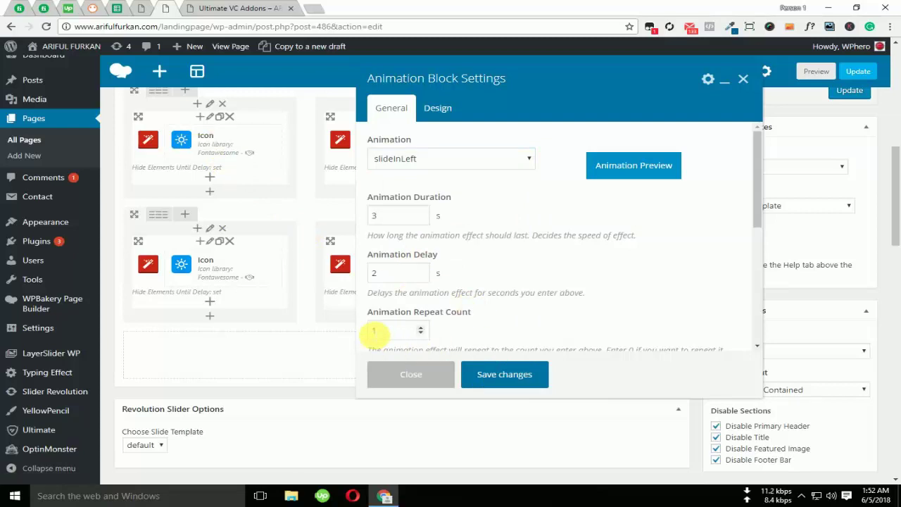
click(451, 155)
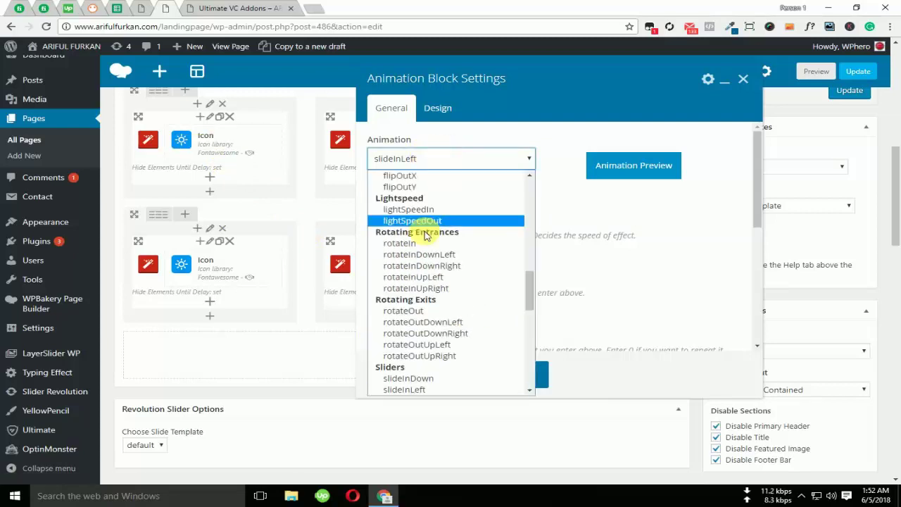
scroll(431, 316, down, 8)
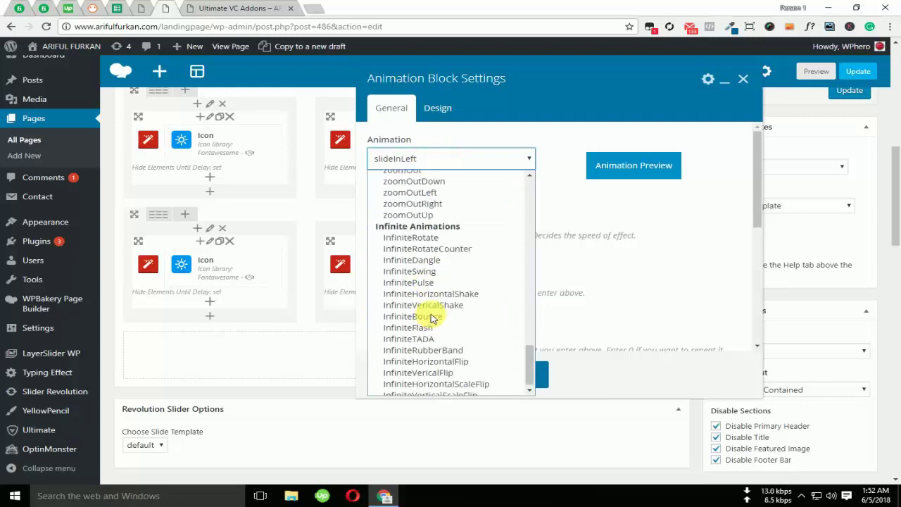
click(429, 231)
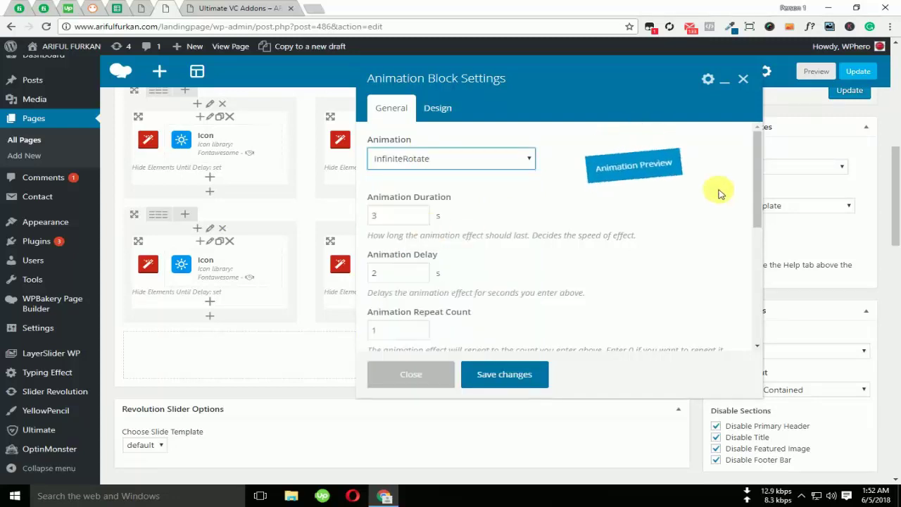
scroll(550, 307, down, 2)
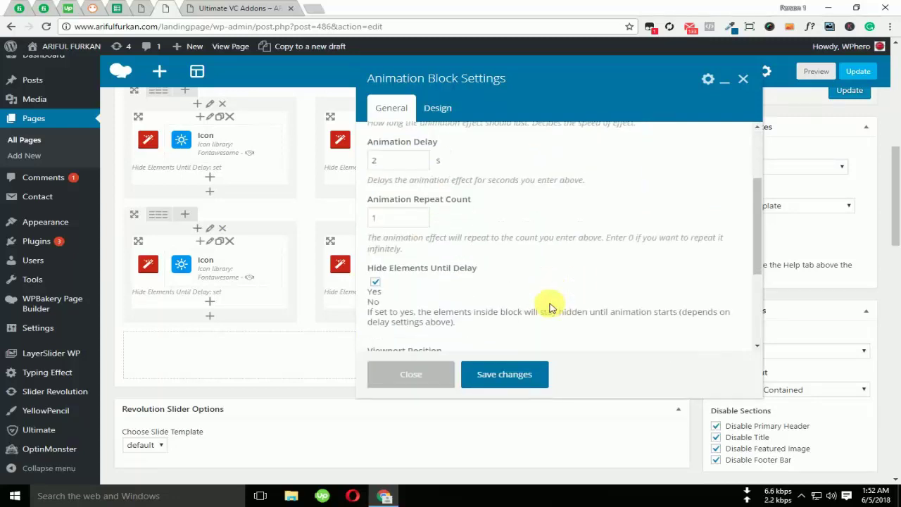
click(519, 374)
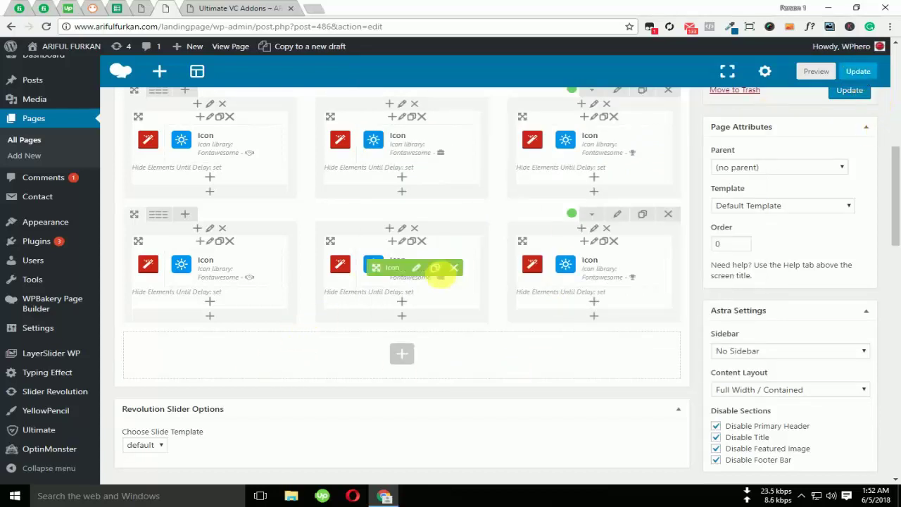
Set the Animation Block in the duplicated row's second column to InfiniteDangle and save it.
click(408, 245)
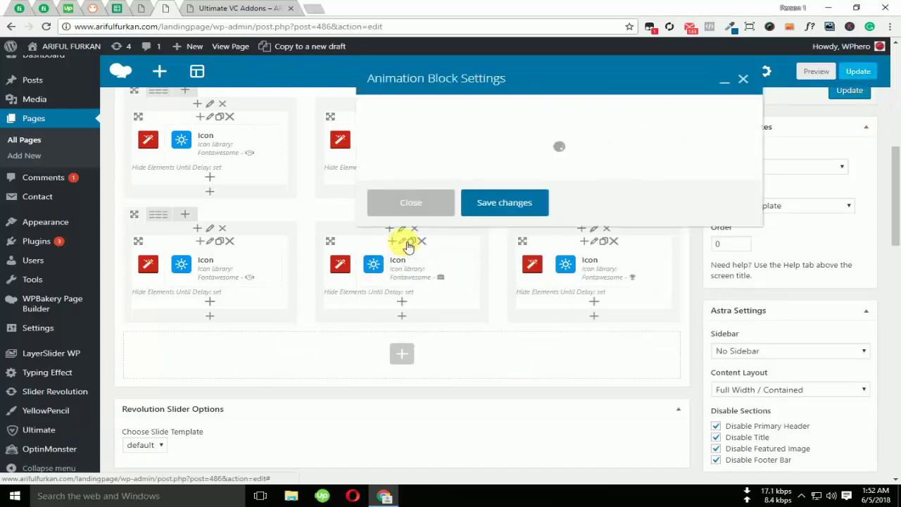
click(495, 162)
scroll(456, 274, down, 6)
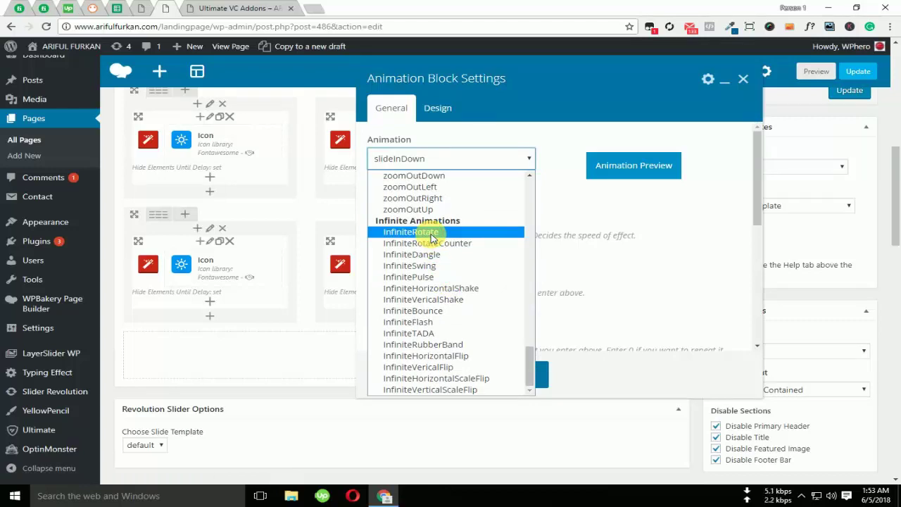
click(423, 254)
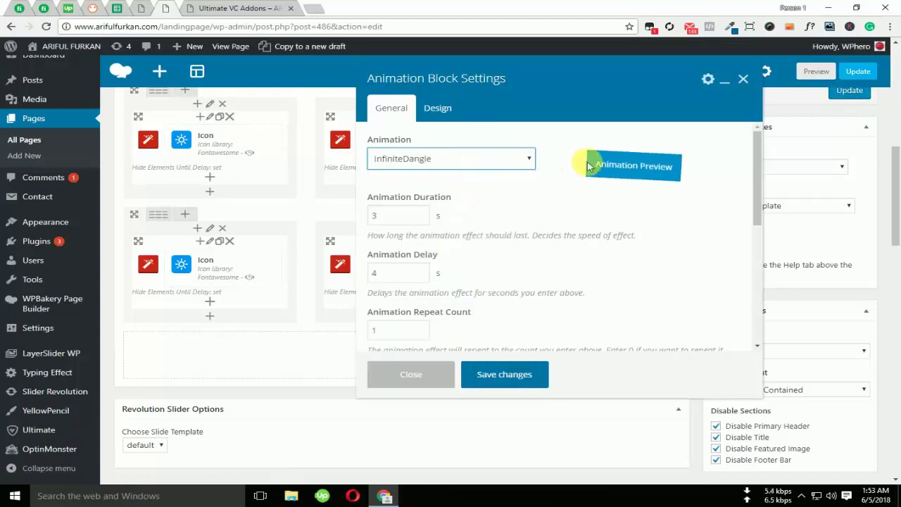
click(517, 377)
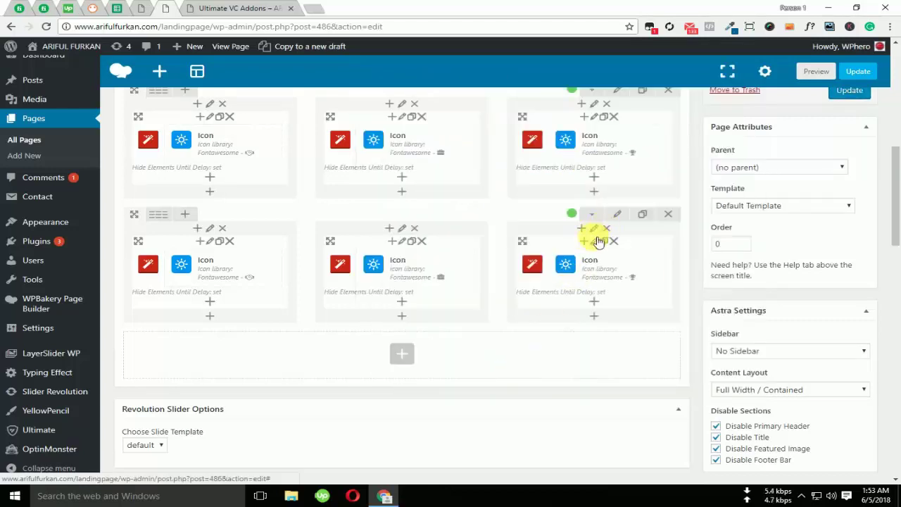
Set the Animation Block in the duplicated row's third column to InfiniteSwing and save it.
click(595, 242)
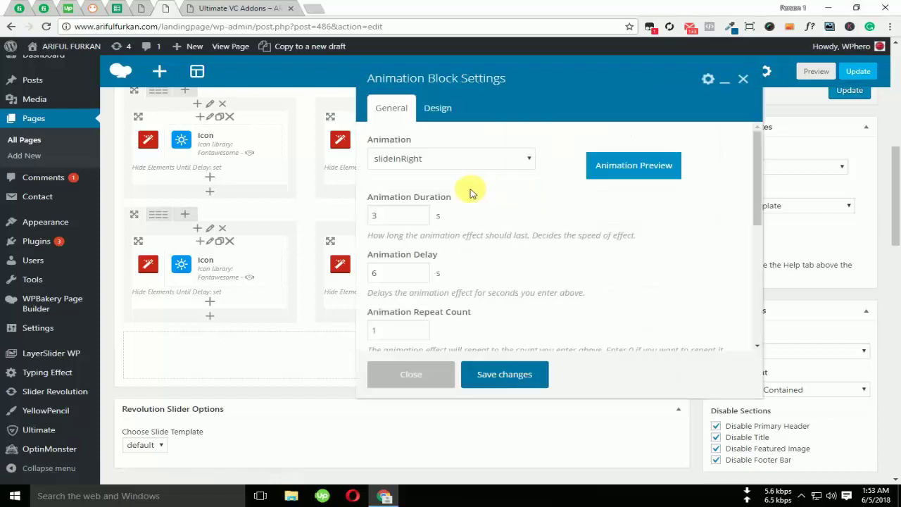
click(482, 157)
scroll(493, 282, down, 5)
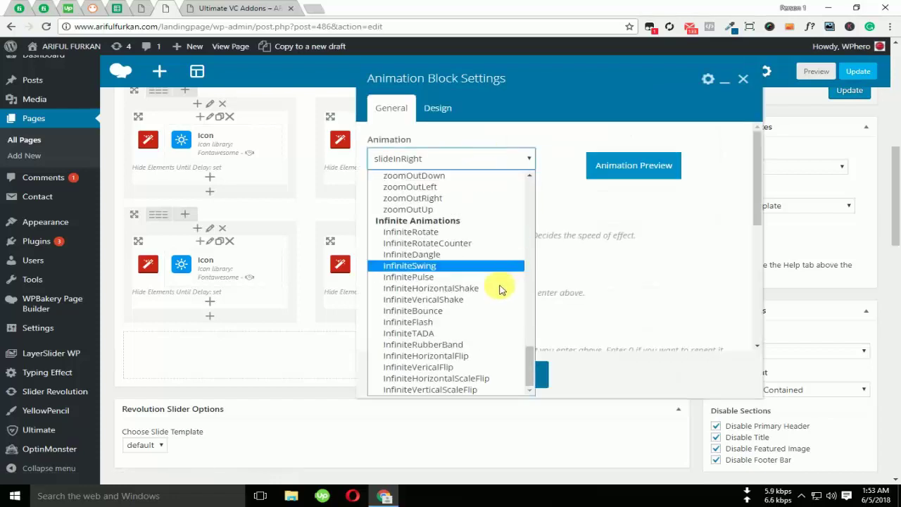
click(432, 323)
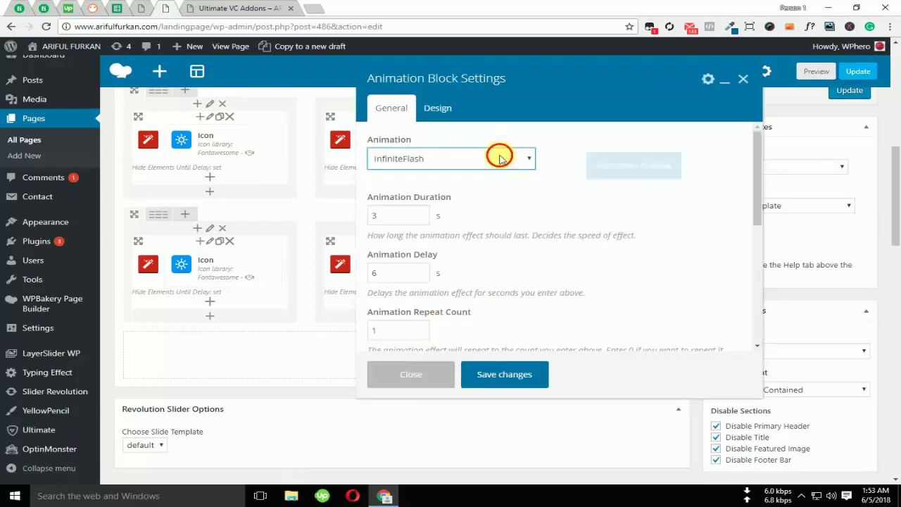
click(495, 158)
scroll(415, 310, down, 2)
click(425, 271)
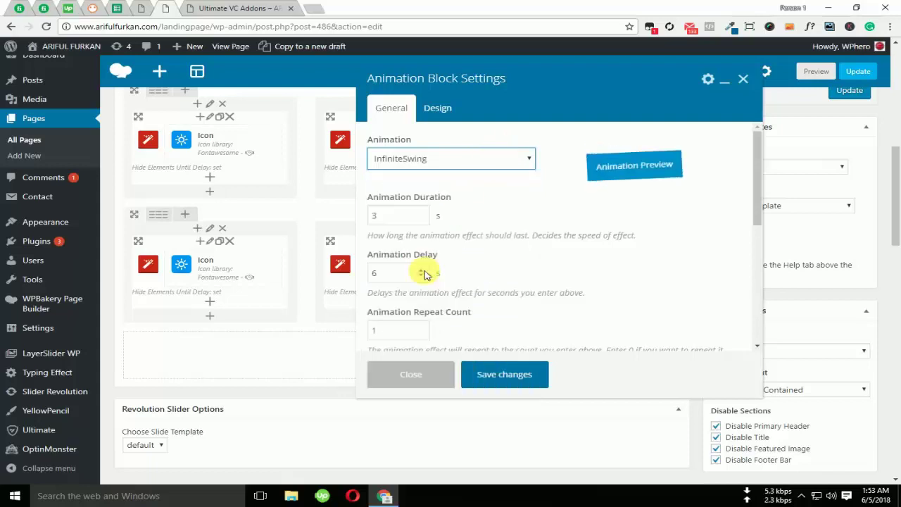
click(497, 373)
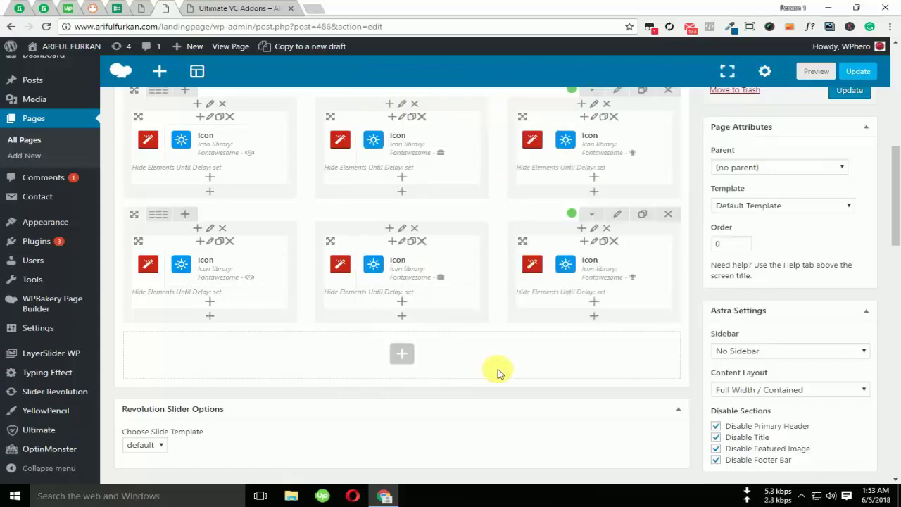
Update the page and check the duplicated row's infinite animations in the live view.
click(866, 74)
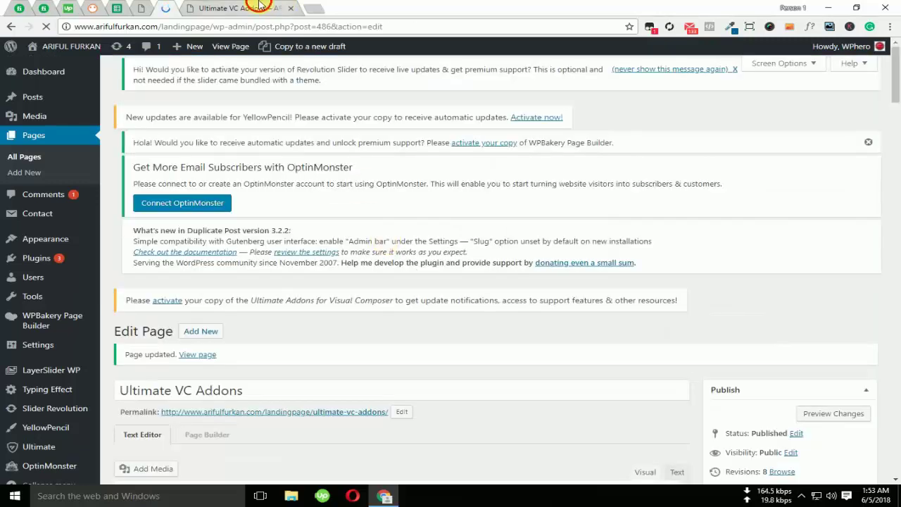
click(260, 6)
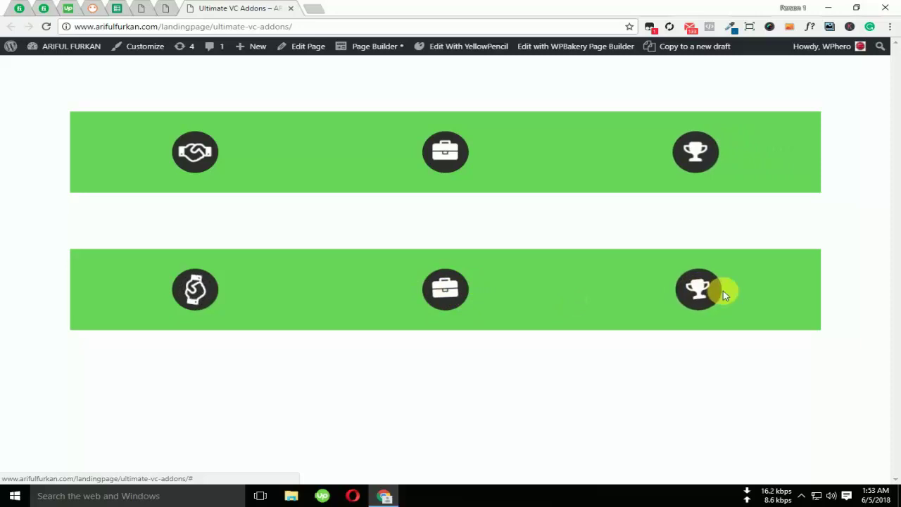
Back in the page editor, replace the icon in the second row's first column with the single gear found by searching "settings", and save it.
click(173, 11)
scroll(442, 349, down, 8)
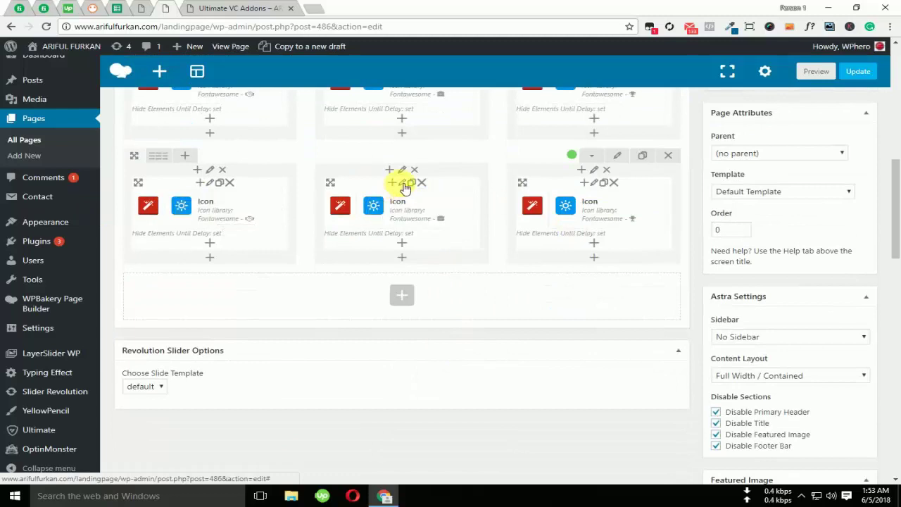
click(231, 210)
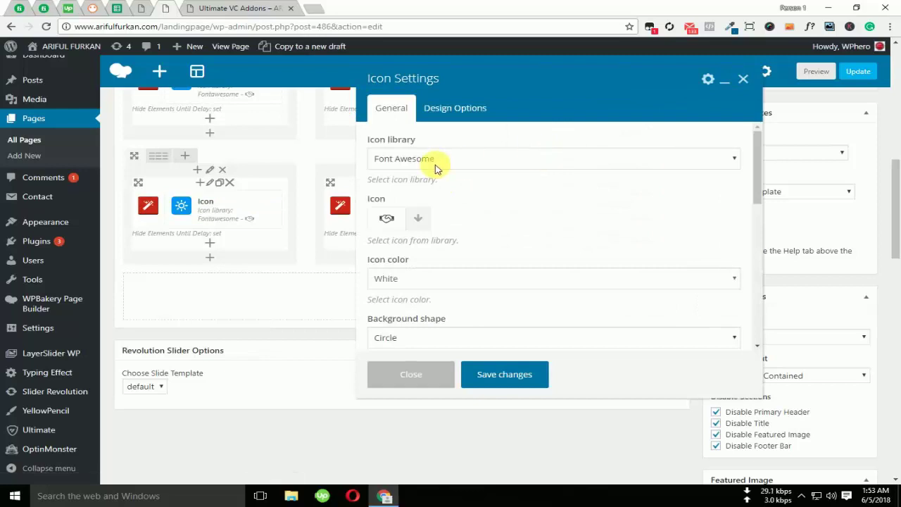
click(424, 224)
click(423, 224)
click(428, 223)
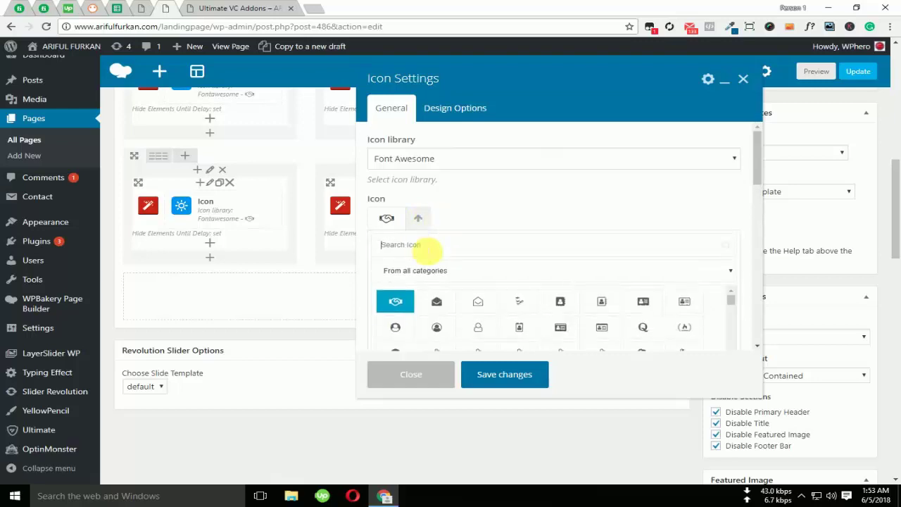
text(set)
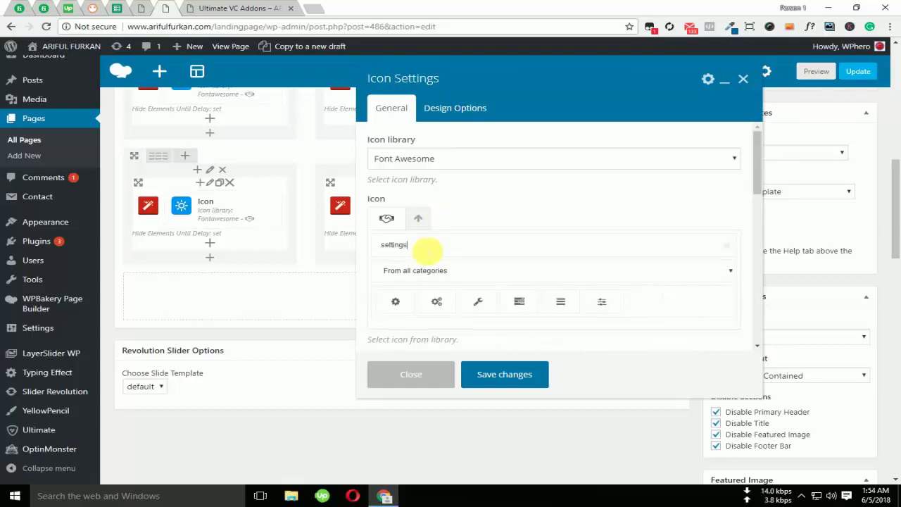
text(tings)
click(396, 301)
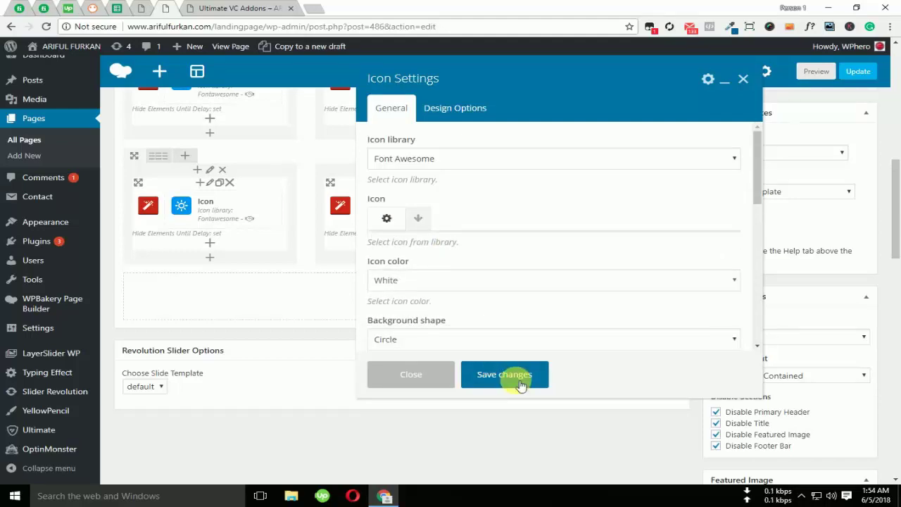
click(520, 385)
Update the page and reload its live view to check the rotating gear icon.
click(863, 73)
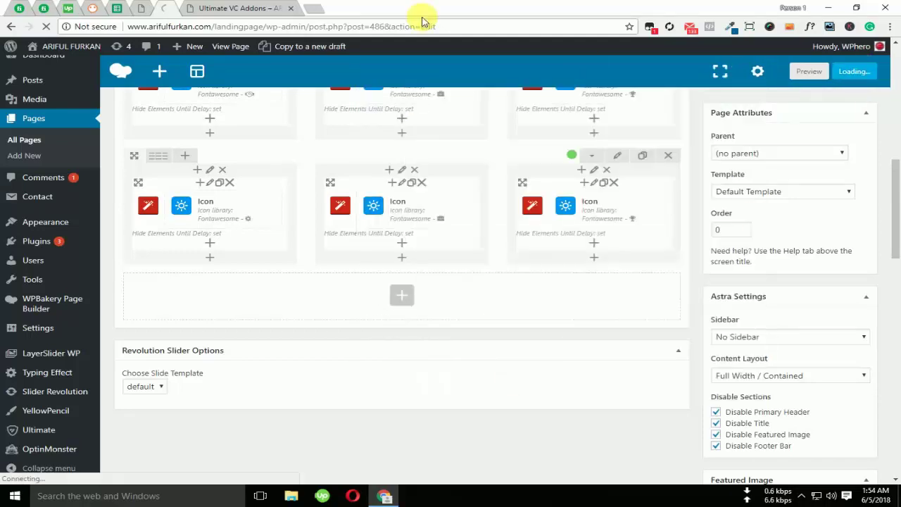
click(232, 6)
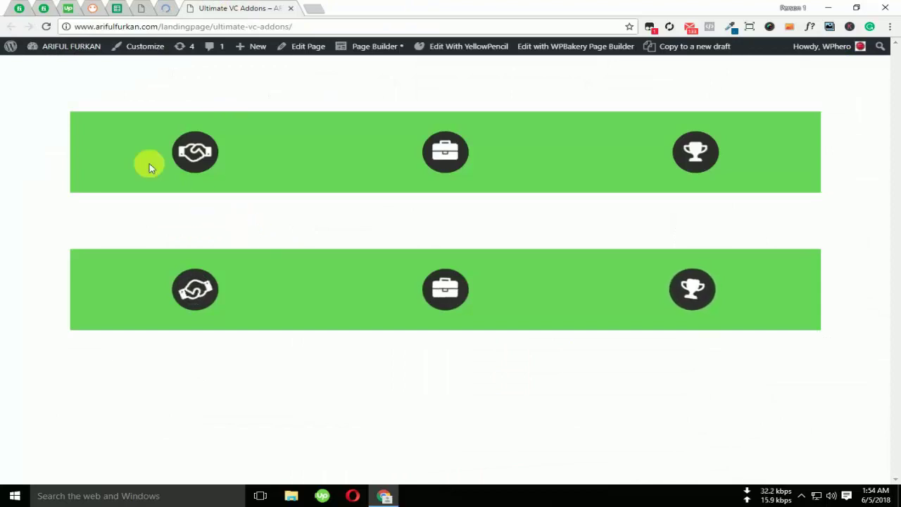
click(46, 28)
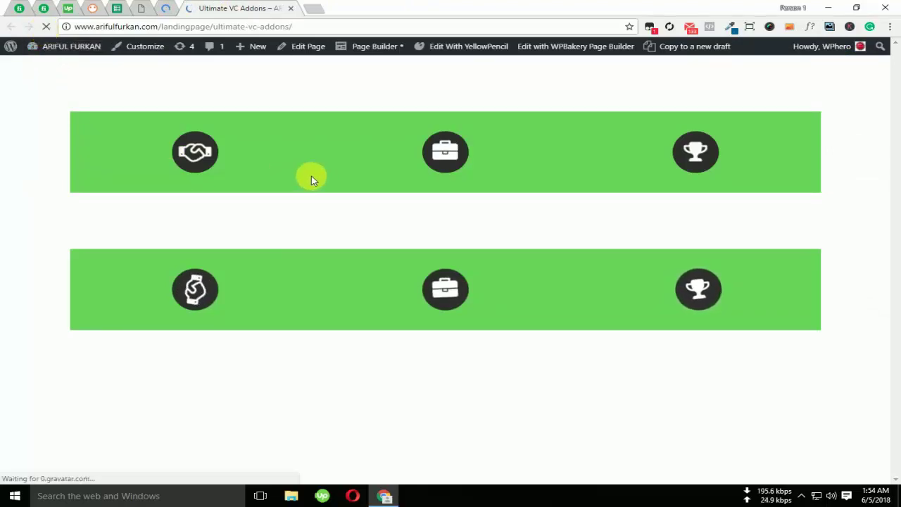
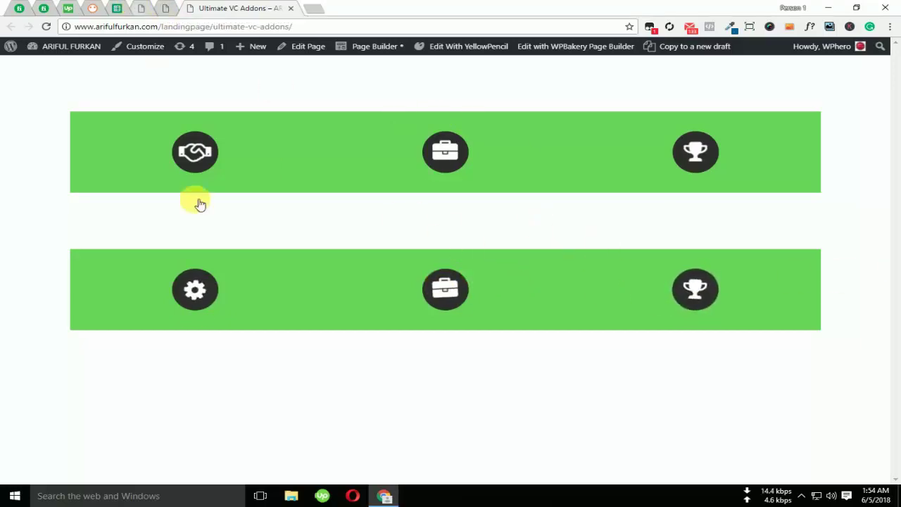
Return to the page editor and add a new row with three equal columns below the existing rows.
click(165, 9)
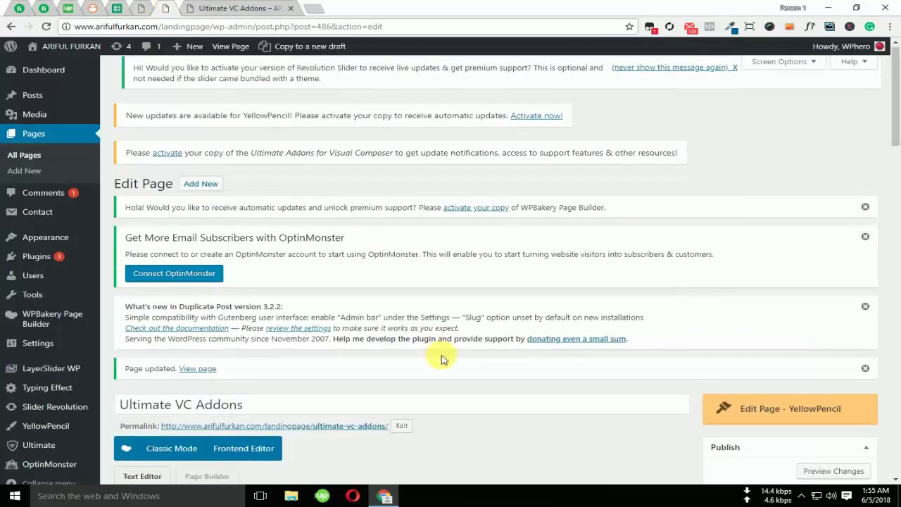
scroll(441, 357, down, 7)
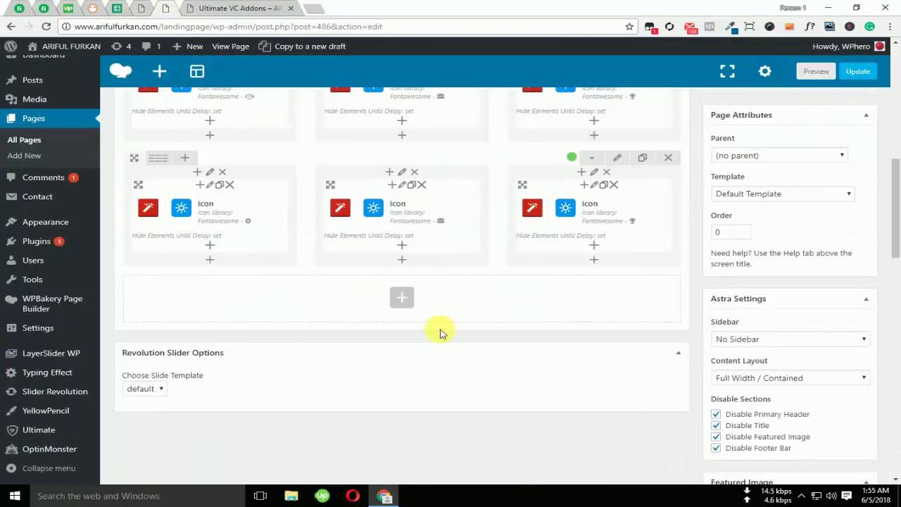
click(407, 296)
click(254, 162)
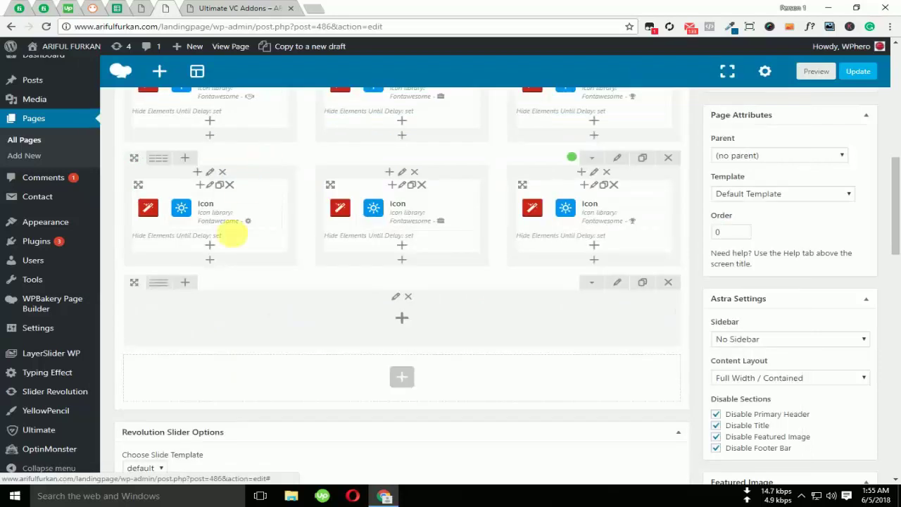
mouse_move(158, 283)
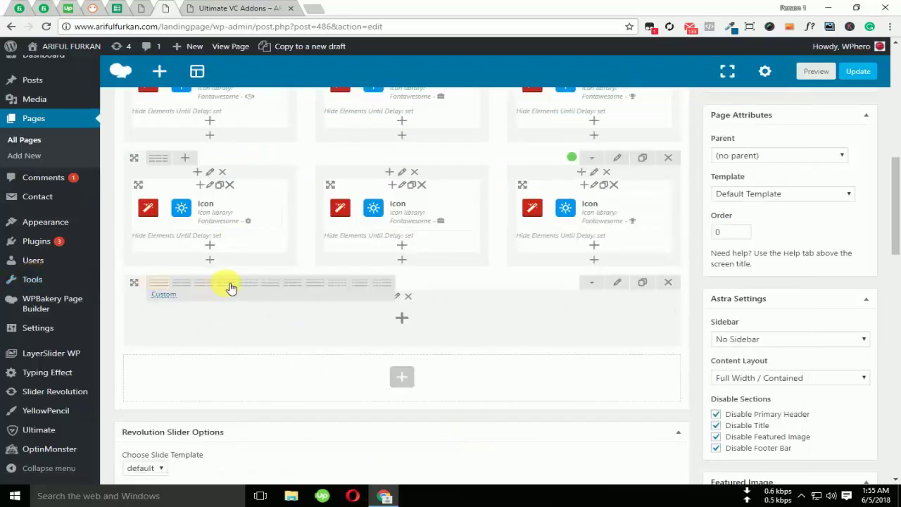
click(230, 285)
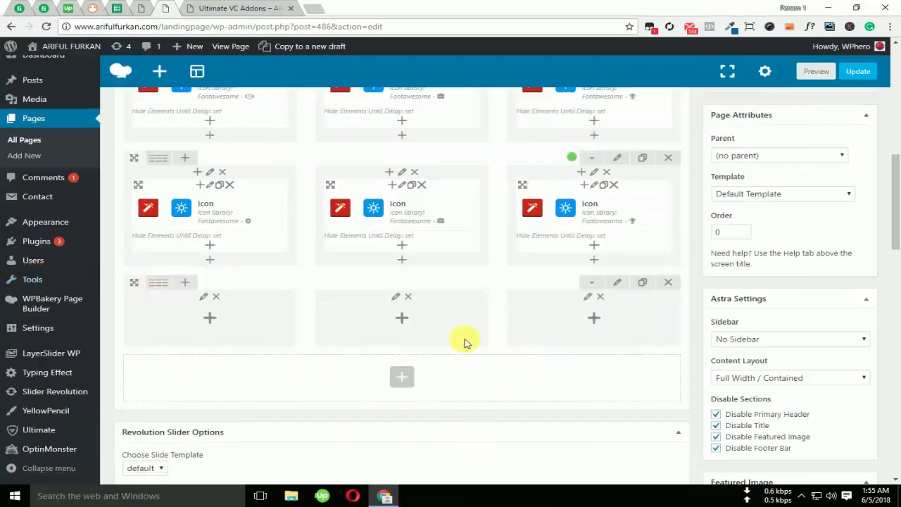
Add an Ultimate VC Addons Animation Block to the first column of the new row.
click(213, 320)
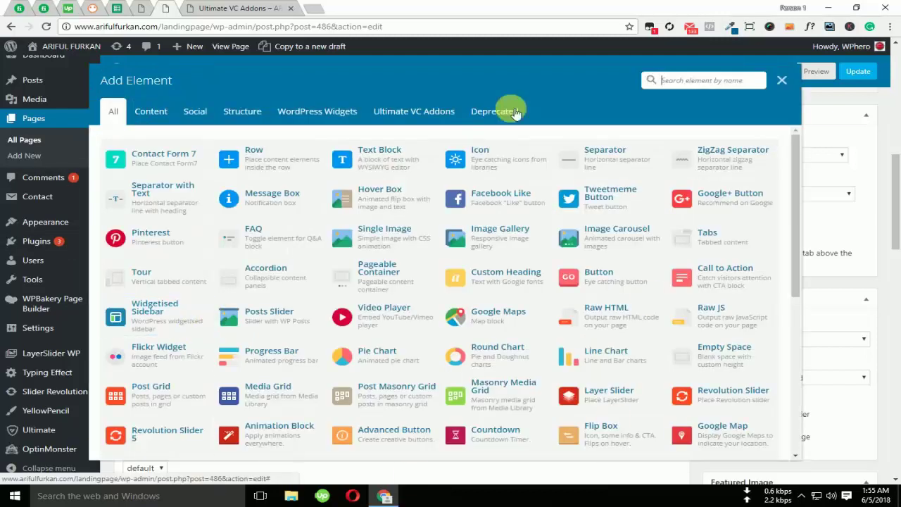
click(433, 113)
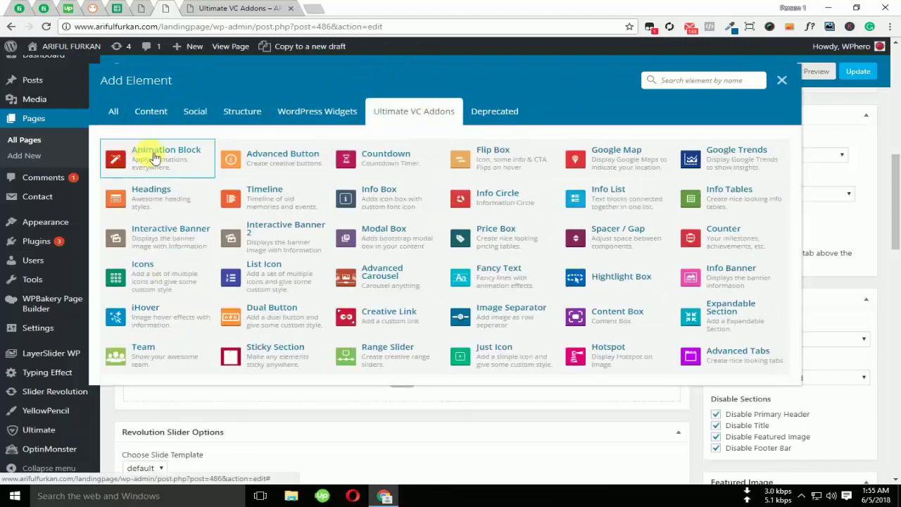
click(175, 167)
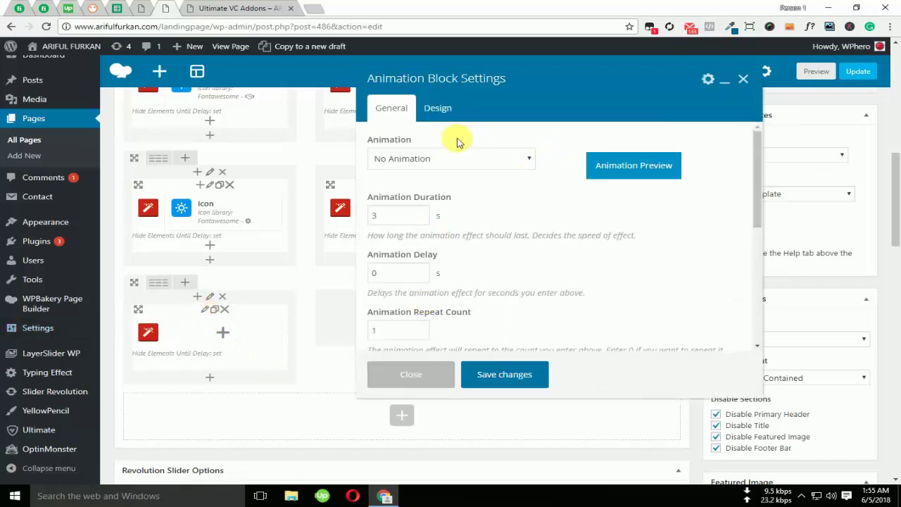
Set the Animation Block's animation to bounceInLeft and save its settings.
drag(518, 69, 432, 74)
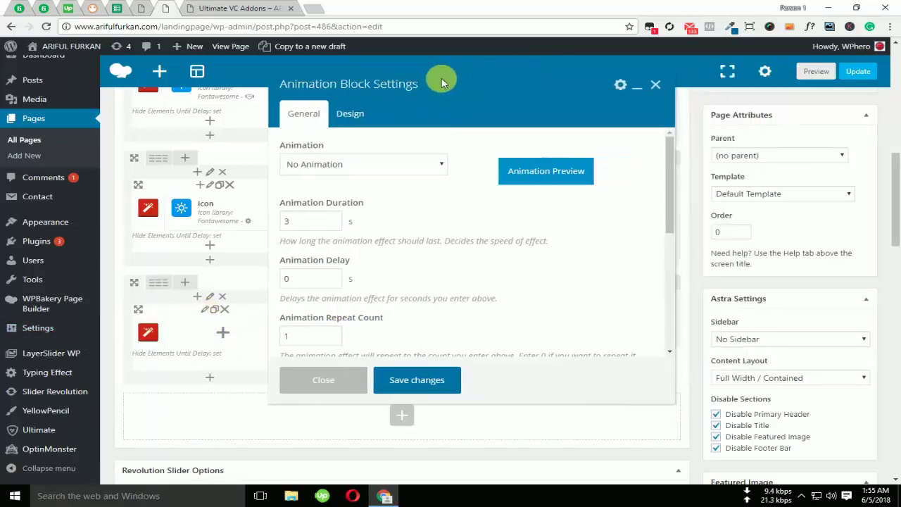
click(436, 163)
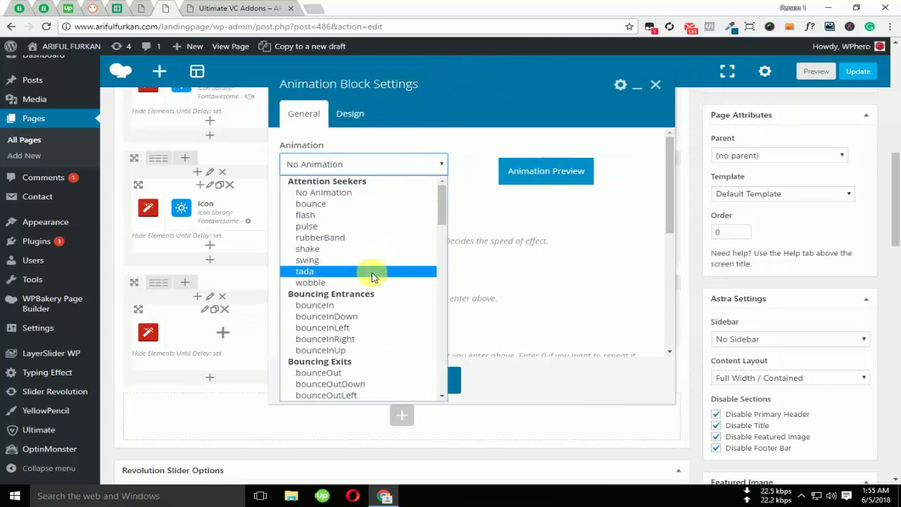
scroll(373, 301, down, 3)
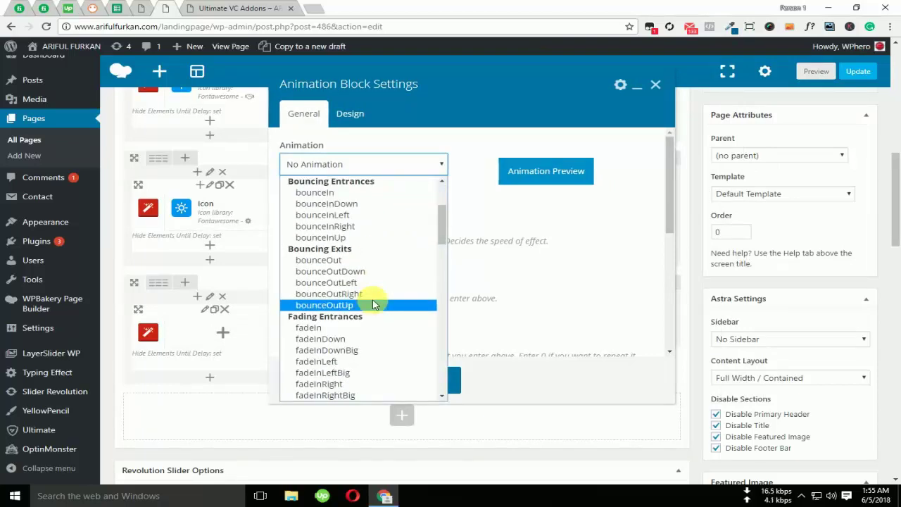
scroll(374, 305, down, 3)
scroll(373, 303, down, 3)
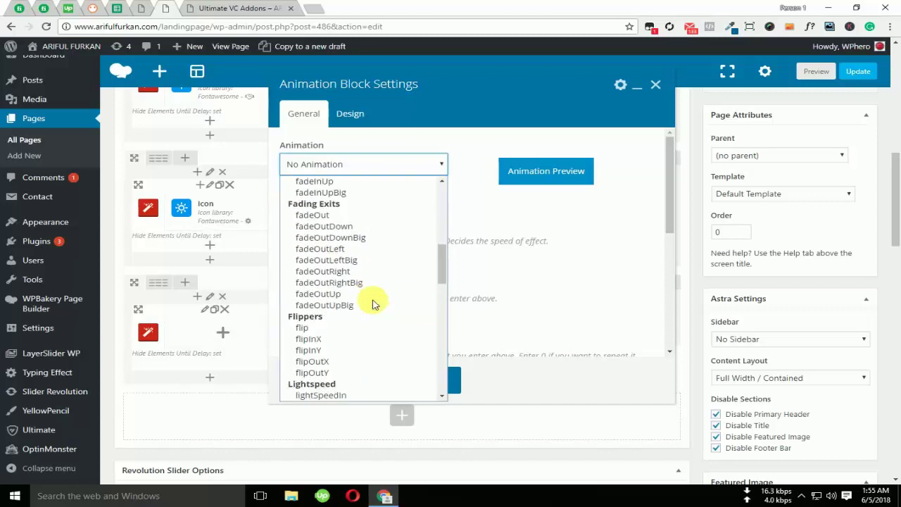
scroll(327, 317, down, 3)
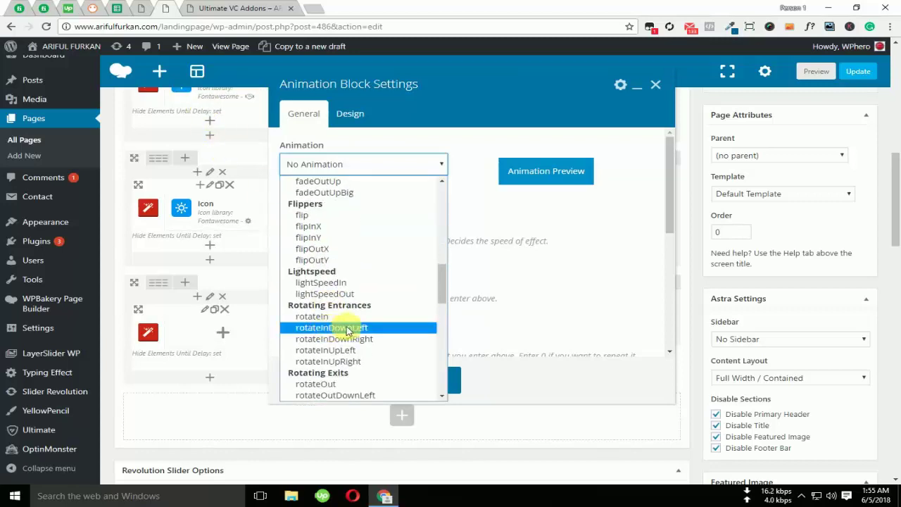
scroll(352, 328, down, 3)
scroll(352, 330, up, 9)
scroll(352, 330, up, 8)
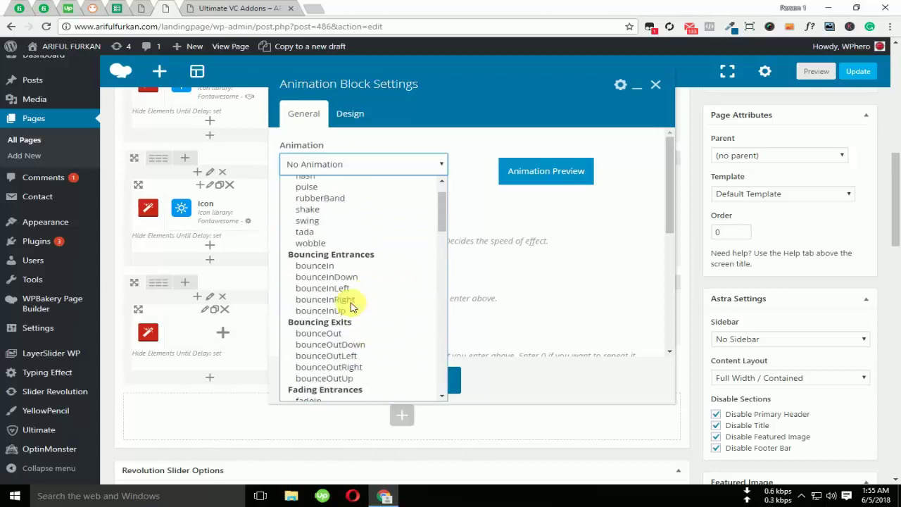
scroll(352, 302, down, 4)
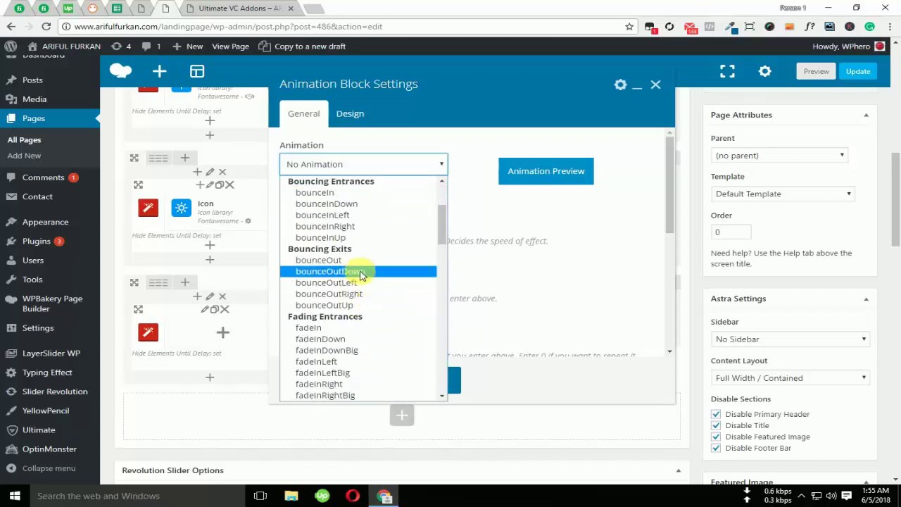
scroll(357, 268, up, 3)
scroll(354, 262, down, 6)
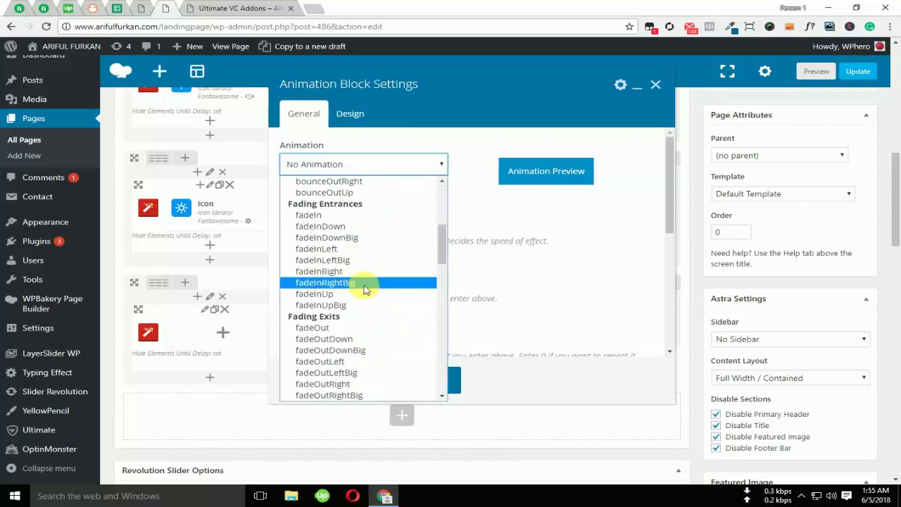
scroll(364, 289, down, 9)
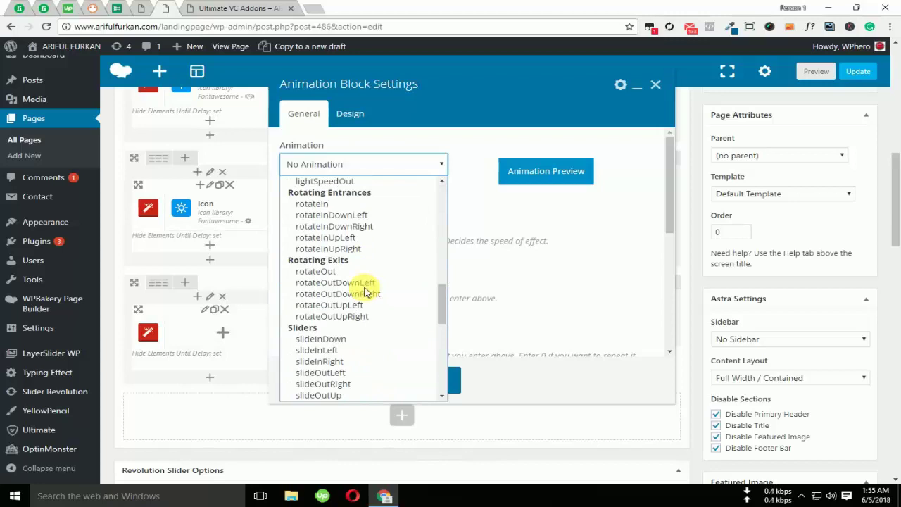
scroll(366, 293, down, 5)
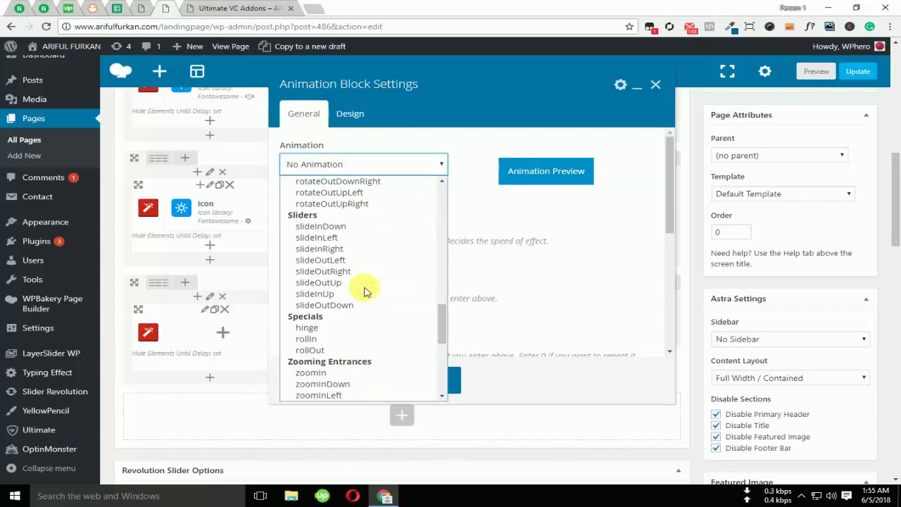
scroll(366, 292, up, 10)
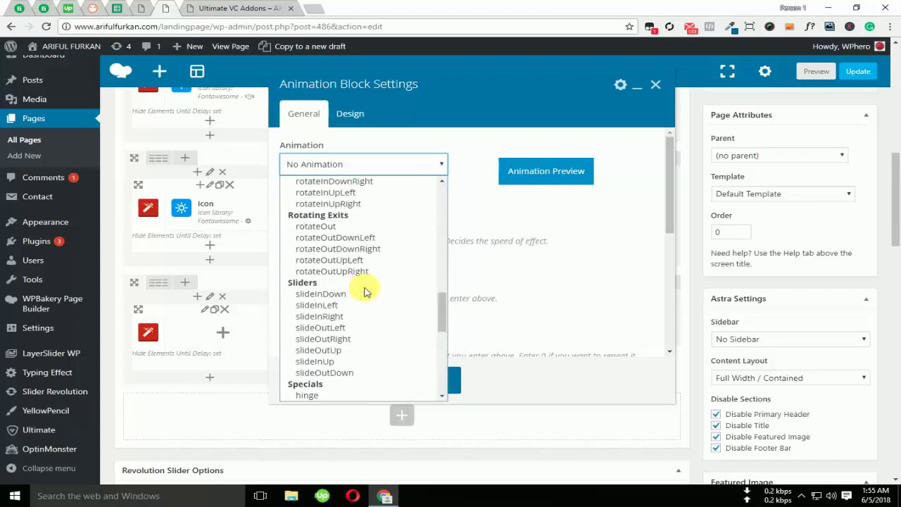
scroll(366, 292, up, 3)
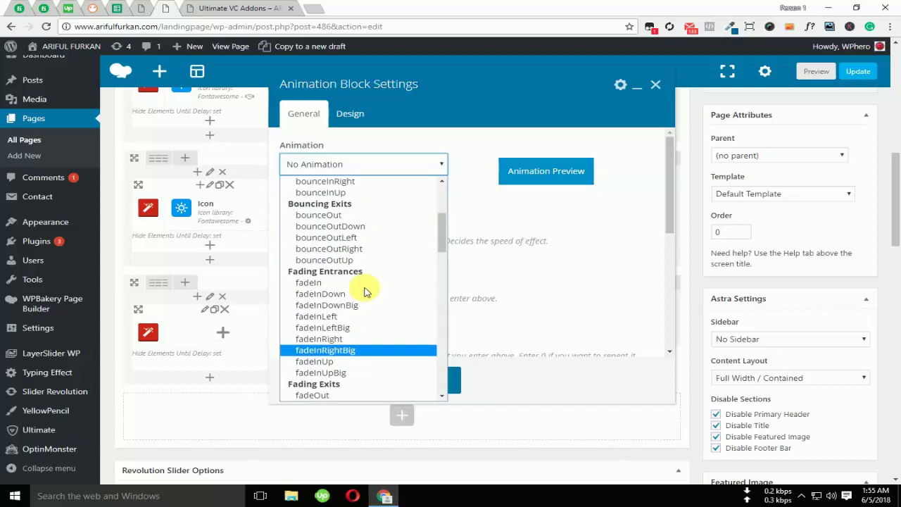
scroll(366, 292, up, 3)
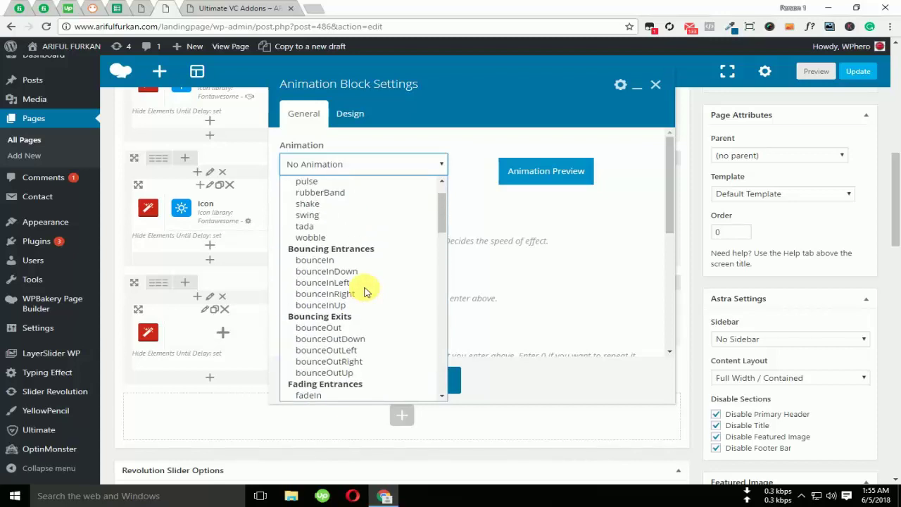
click(349, 282)
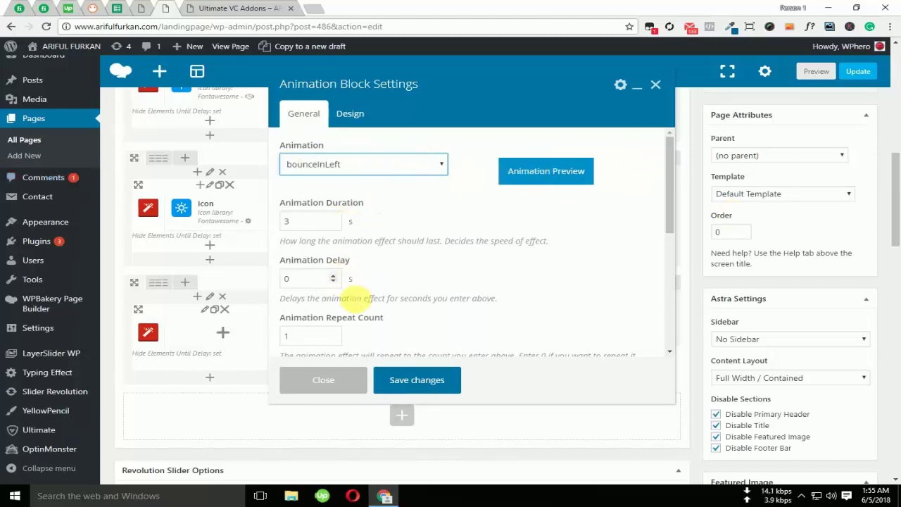
click(412, 392)
Add a Single Image element showing the blue cupcake img-cake-7.jpg from the media library inside the new Animation Block, and save it.
click(223, 334)
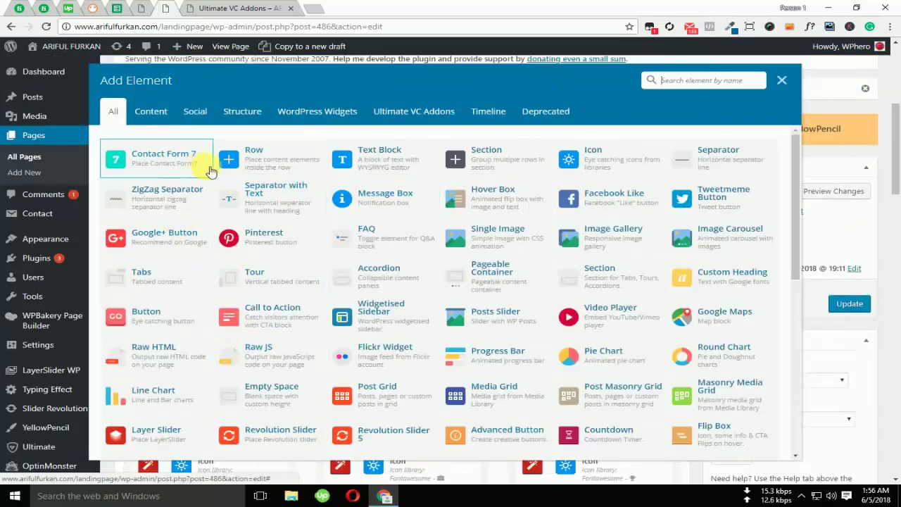
click(518, 244)
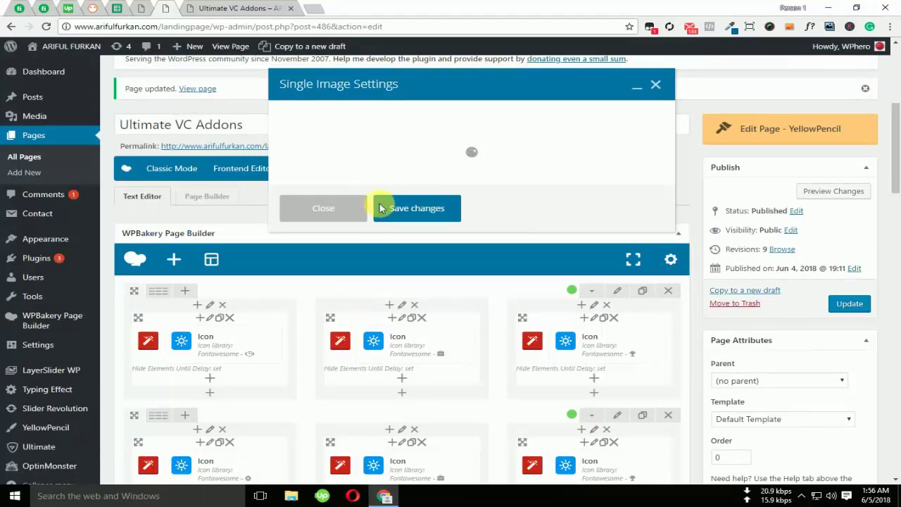
click(308, 298)
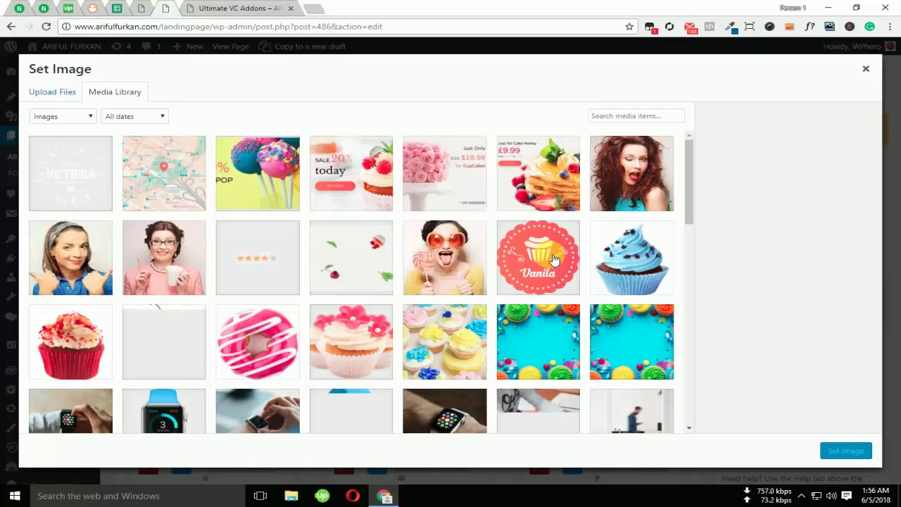
click(638, 261)
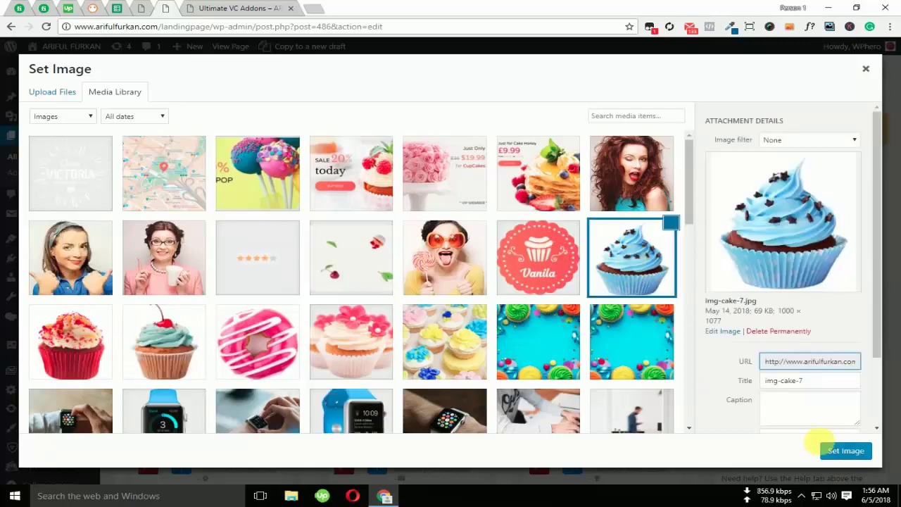
click(855, 451)
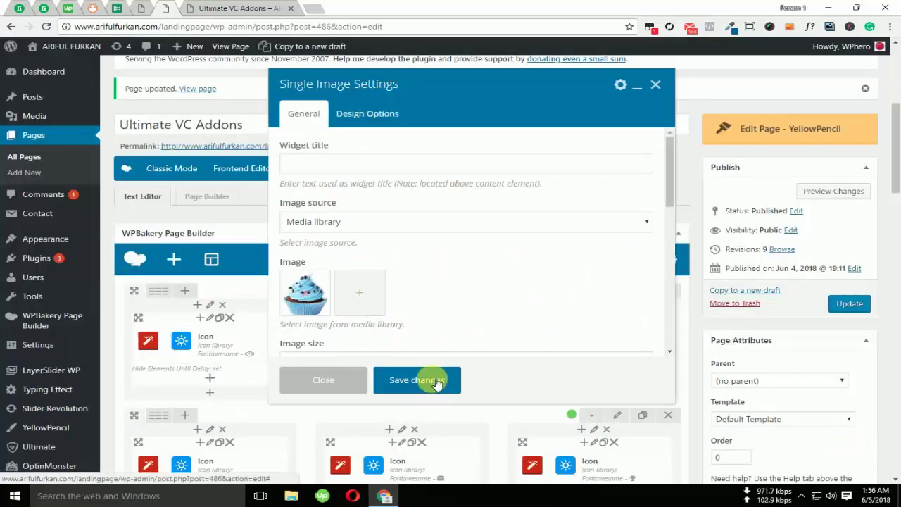
click(436, 381)
Duplicate the third row's cupcake Animation Block twice and move the copies into the second and third columns.
scroll(433, 383, down, 5)
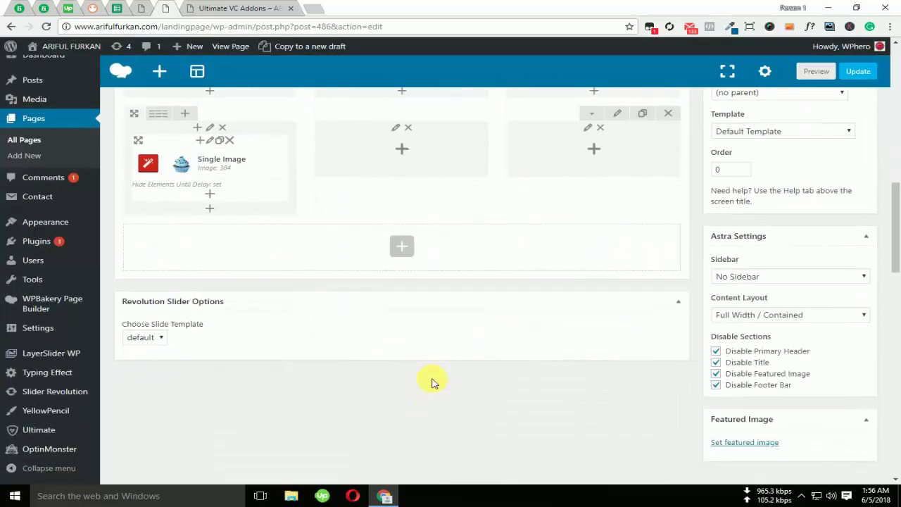
scroll(433, 382, up, 2)
click(221, 253)
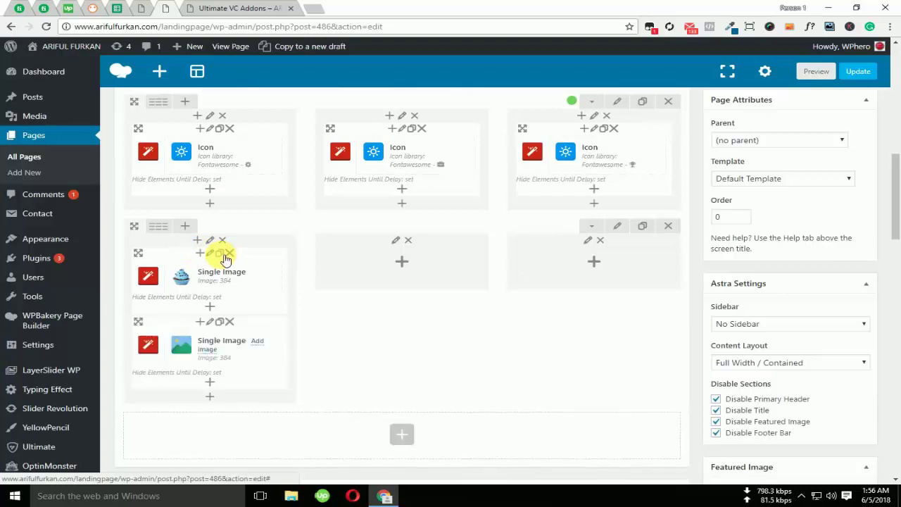
click(220, 254)
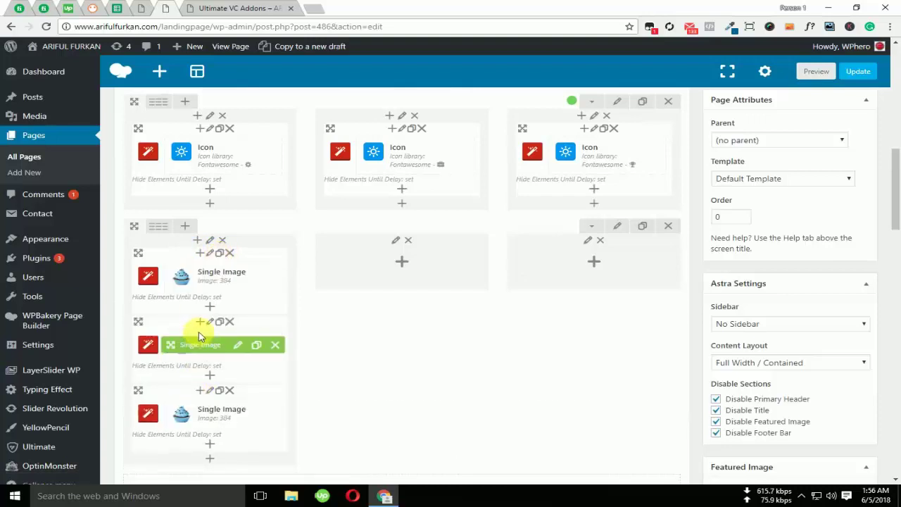
drag(141, 323, 373, 261)
drag(147, 322, 524, 266)
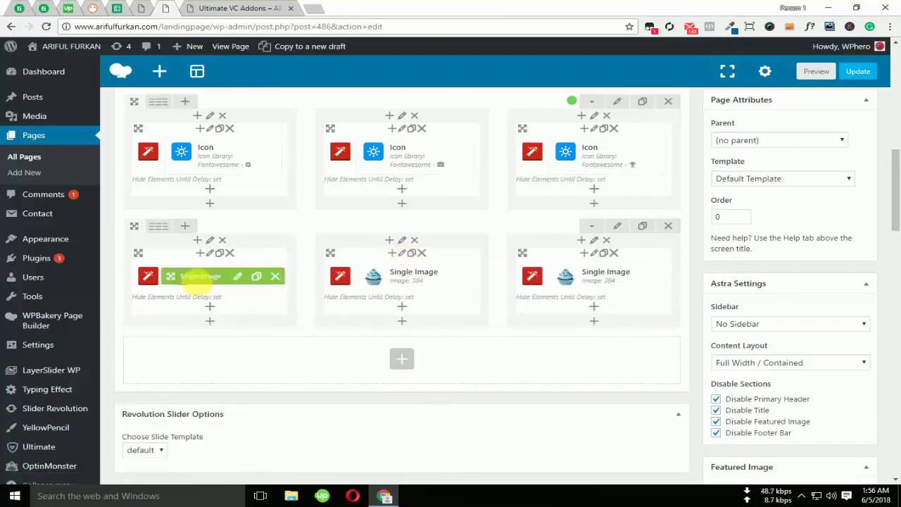
Change the animation of the third row's second-column Animation Block to bounceInDown and save it.
click(404, 255)
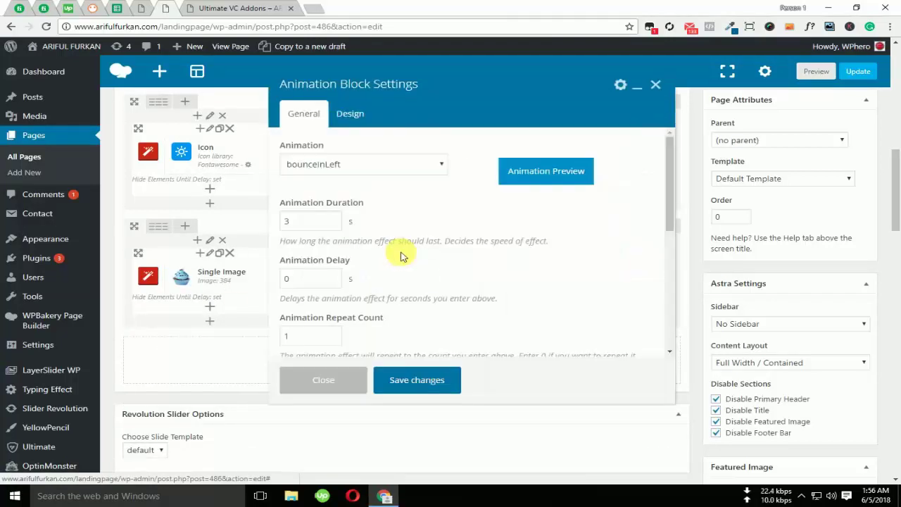
click(432, 167)
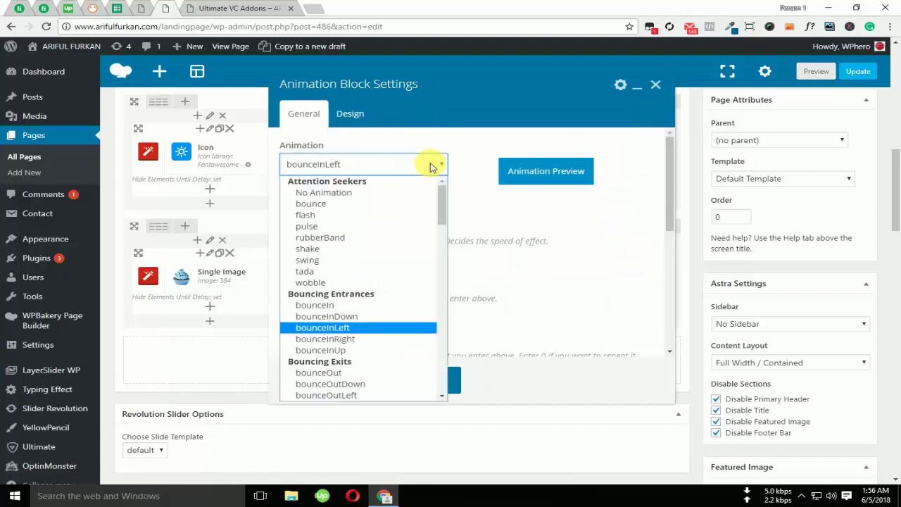
click(349, 318)
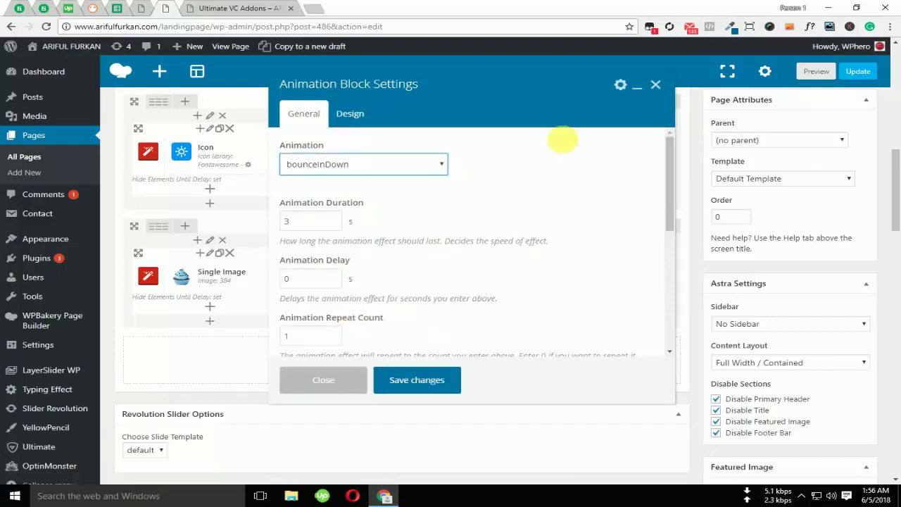
click(430, 381)
Change the animation of the third row's third-column Animation Block to bounceInRight and save it.
click(594, 254)
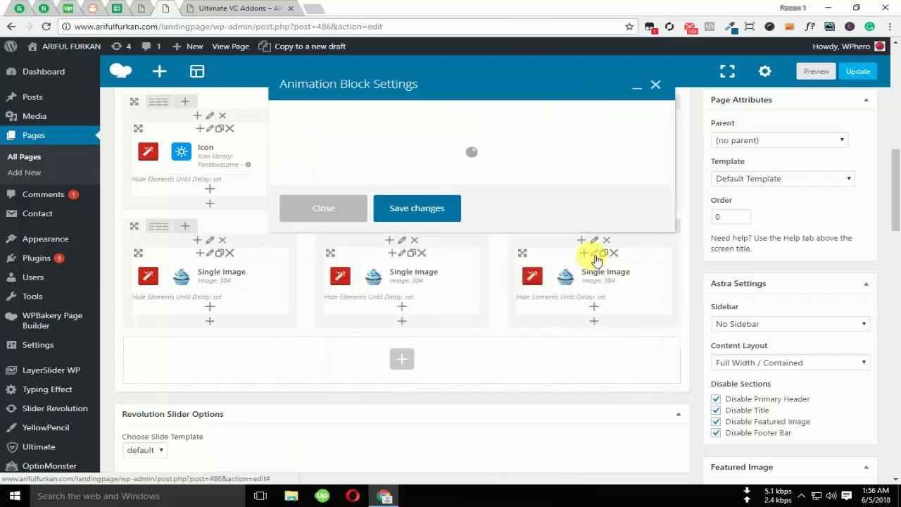
click(388, 162)
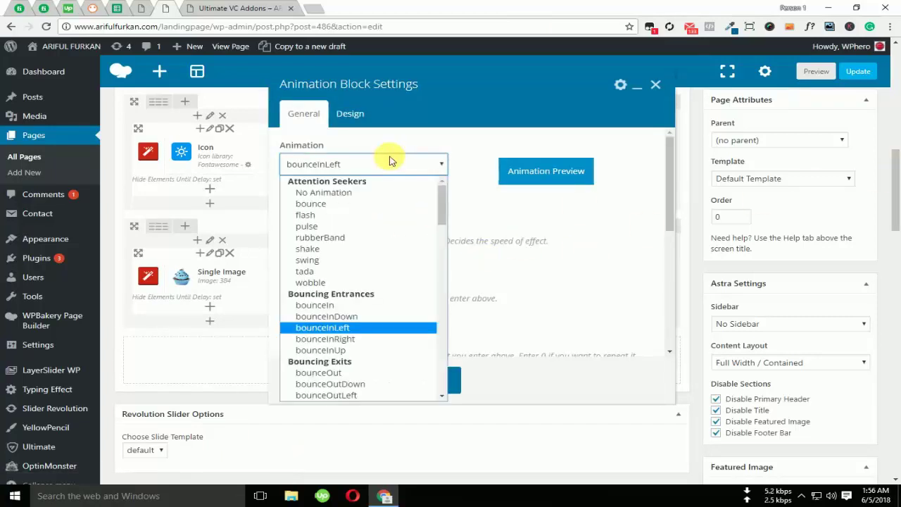
click(368, 341)
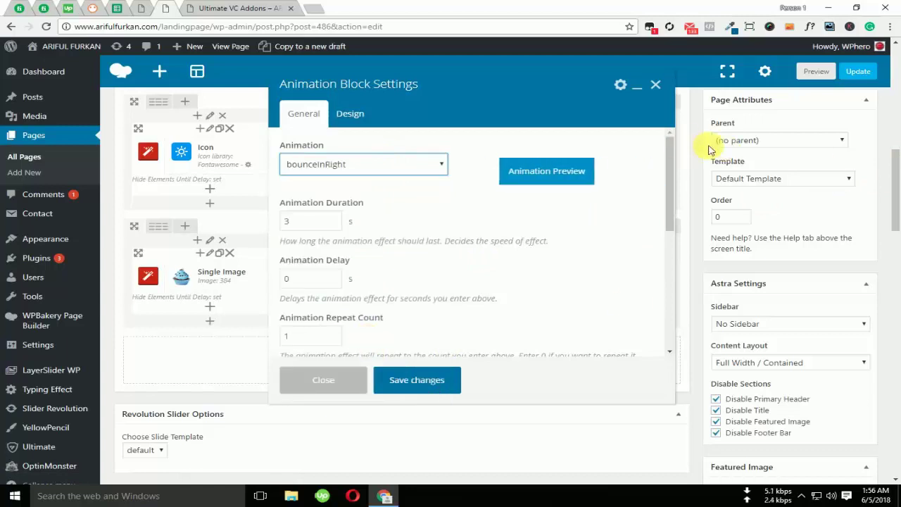
click(416, 380)
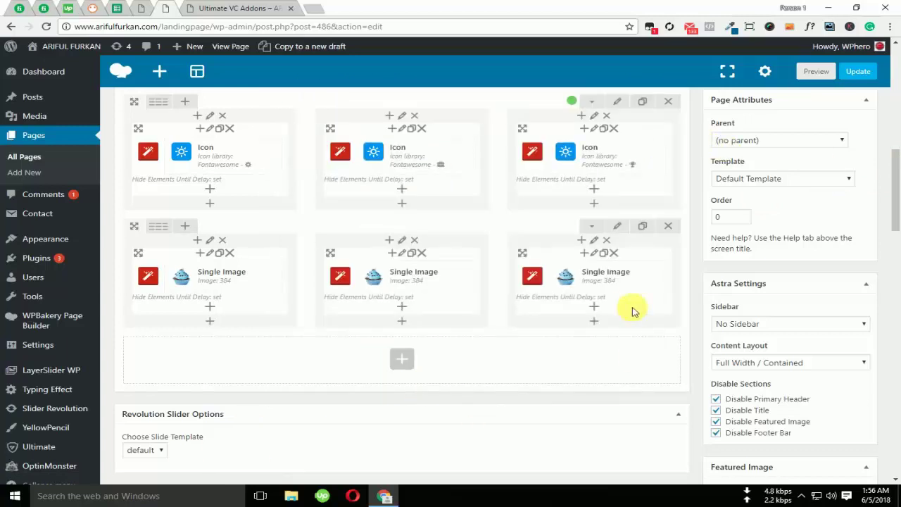
Replace the image in the third row's second column with the red cupcake from the media library and save it.
mouse_move(446, 275)
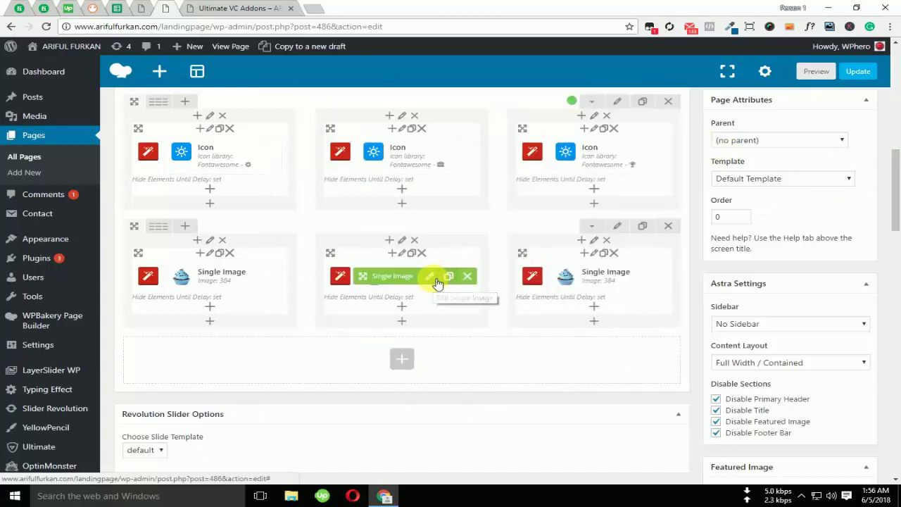
click(436, 281)
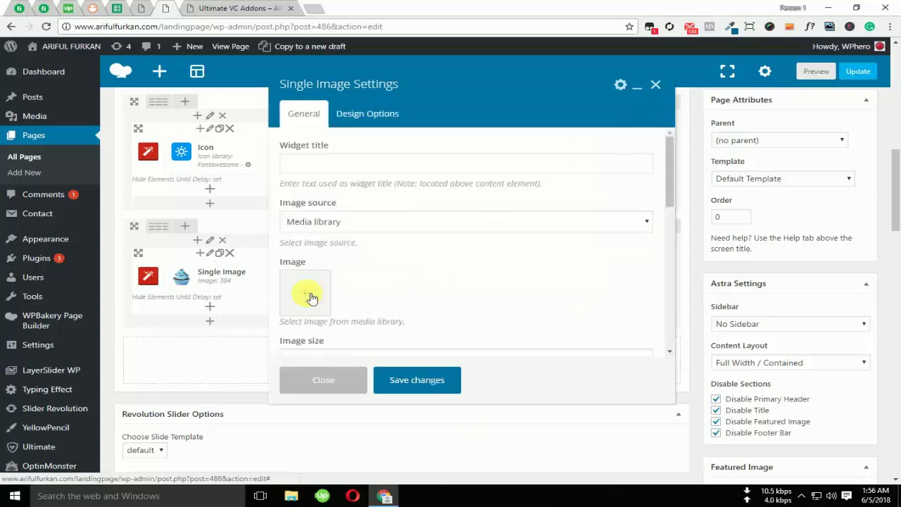
click(308, 294)
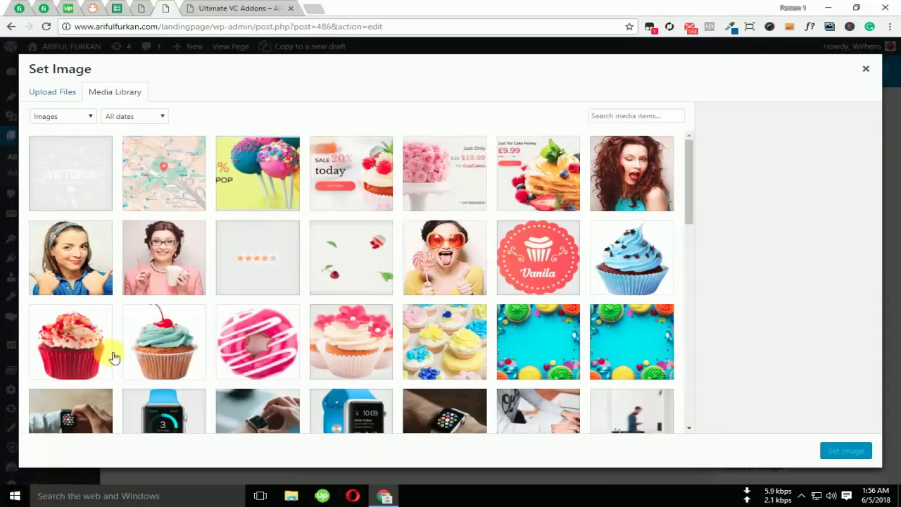
click(113, 357)
click(847, 452)
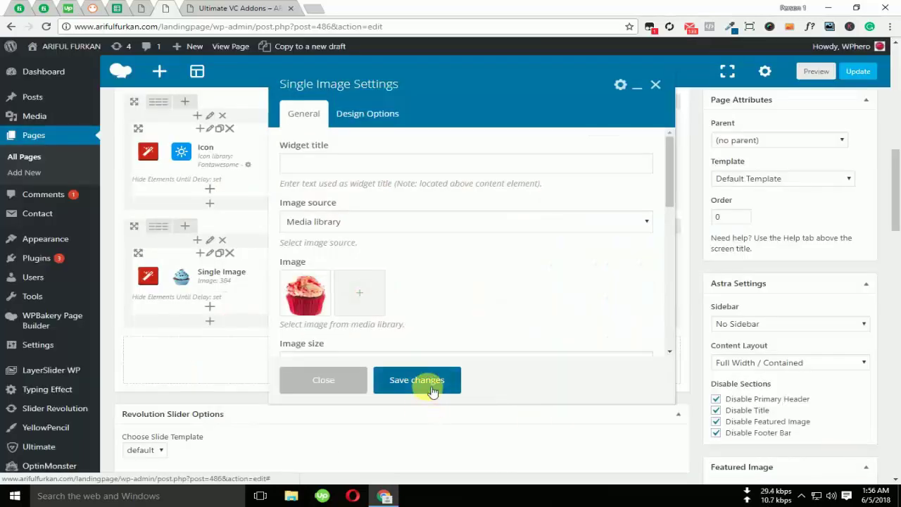
click(432, 384)
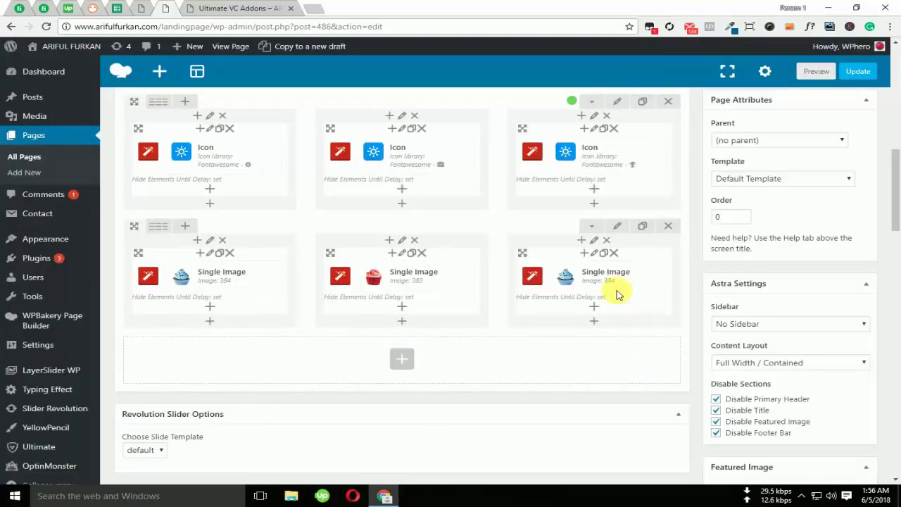
Replace the image in the third row's third column with img-cake-4, the cherry-topped cupcake, from the media library.
click(623, 279)
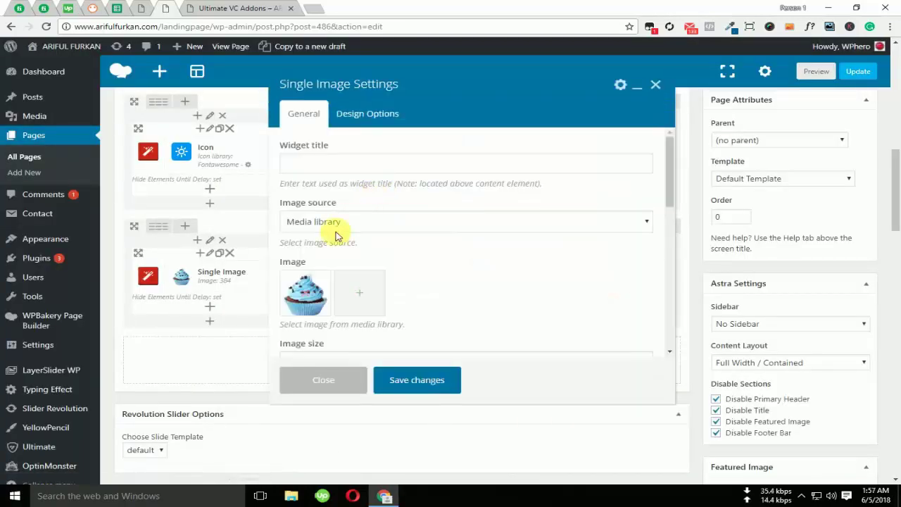
click(307, 297)
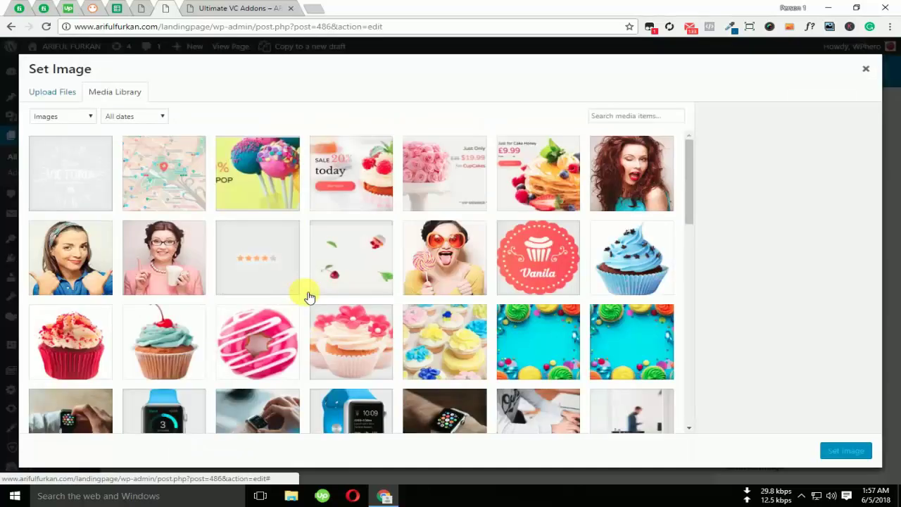
click(159, 337)
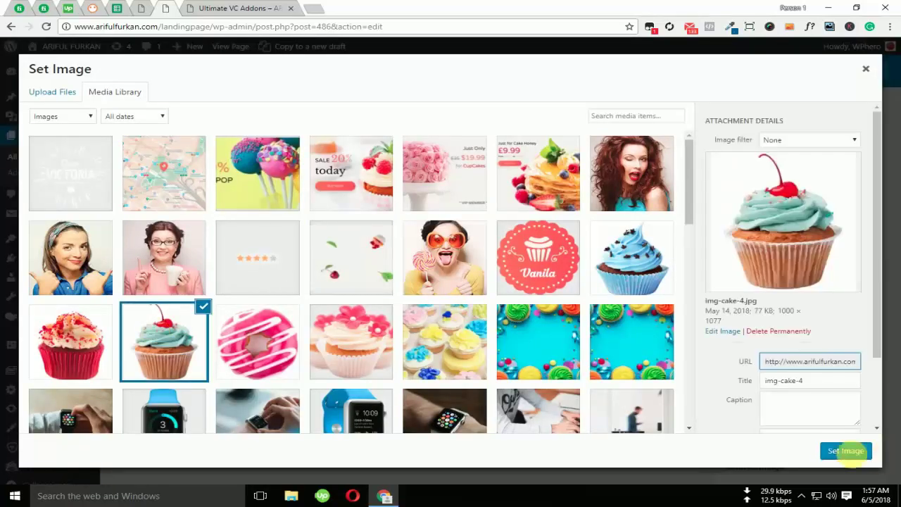
click(847, 454)
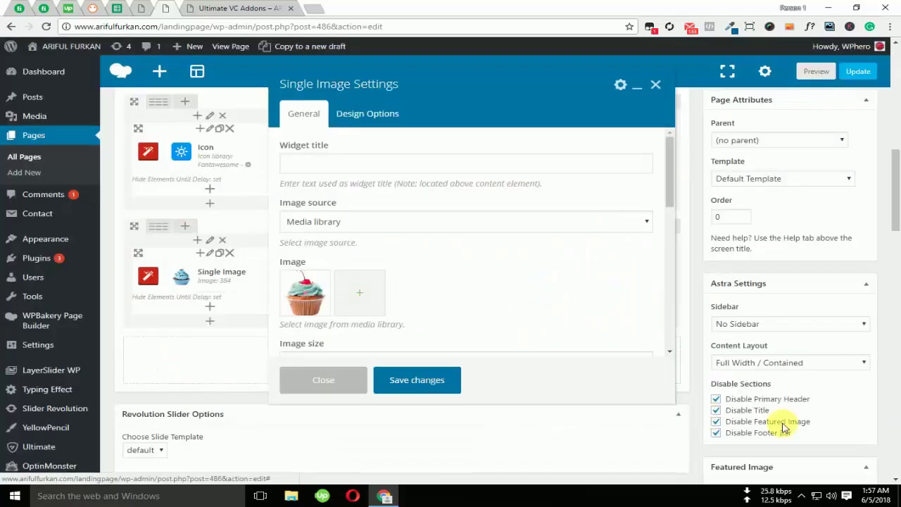
Set the image size of the third row's third-column cupcake to full and save the settings.
scroll(375, 246, down, 2)
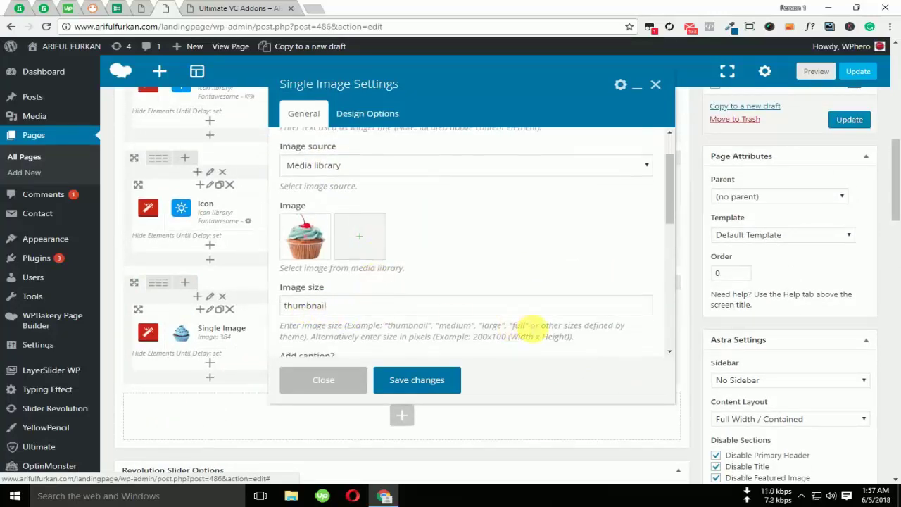
double_click(519, 326)
key(ctrl+c)
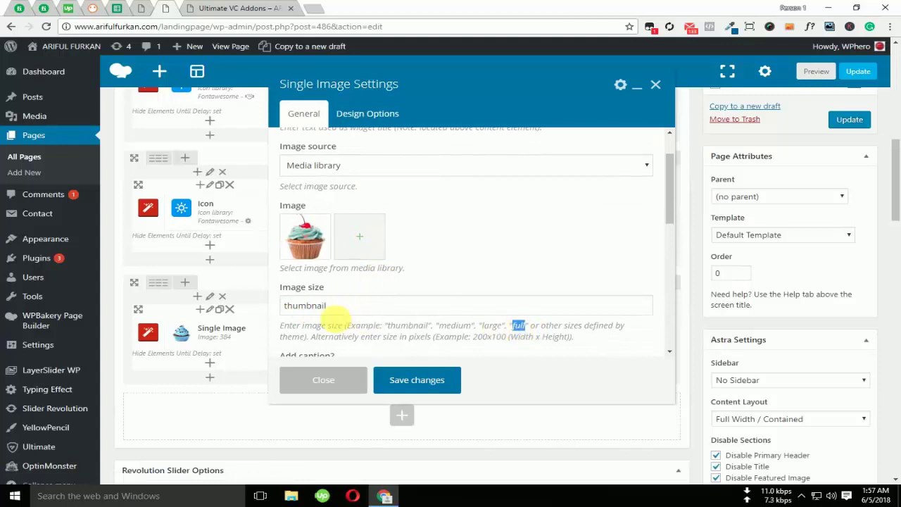
click(354, 305)
key(ctrl+a)
key(ctrl+v)
click(417, 379)
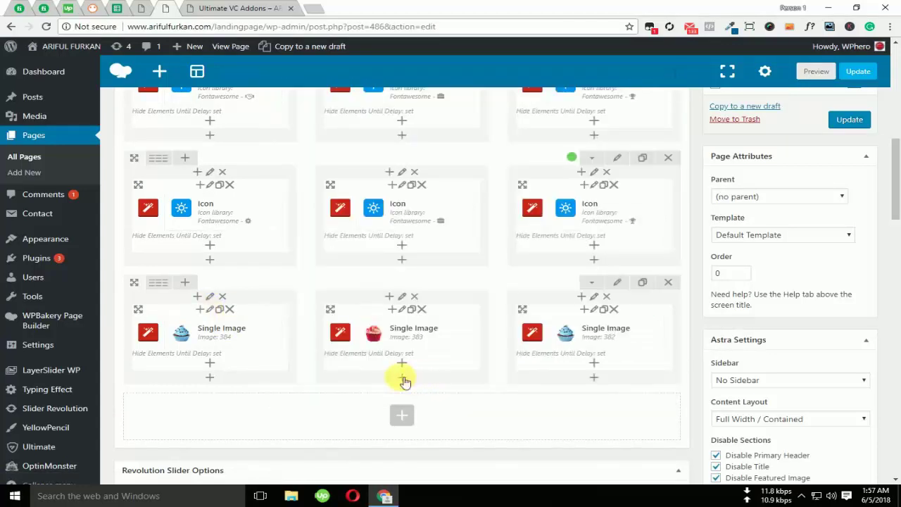
Set the image size of the third row's second-column red cupcake to full and save it.
click(430, 334)
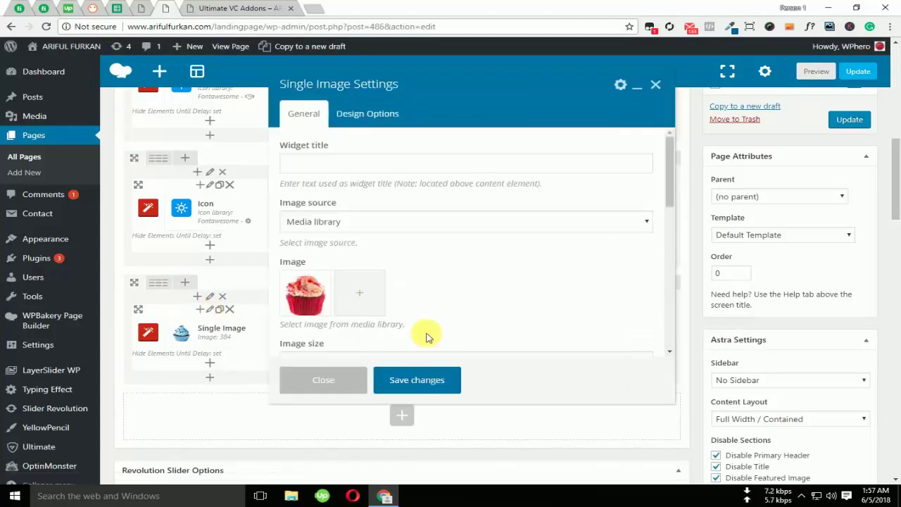
scroll(374, 233, down, 3)
click(342, 249)
key(ctrl+a)
key(ctrl+v)
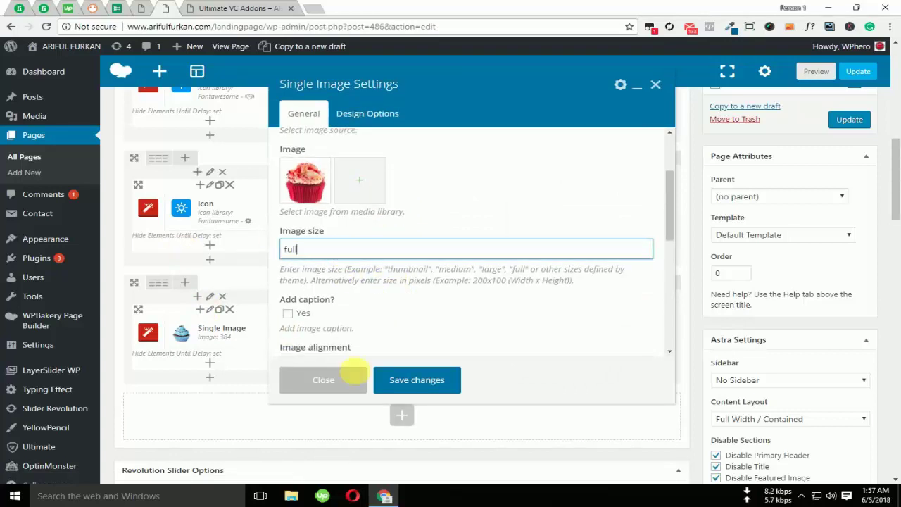
click(437, 389)
Set the image size of the third row's first-column blue cupcake to full and save it.
click(235, 336)
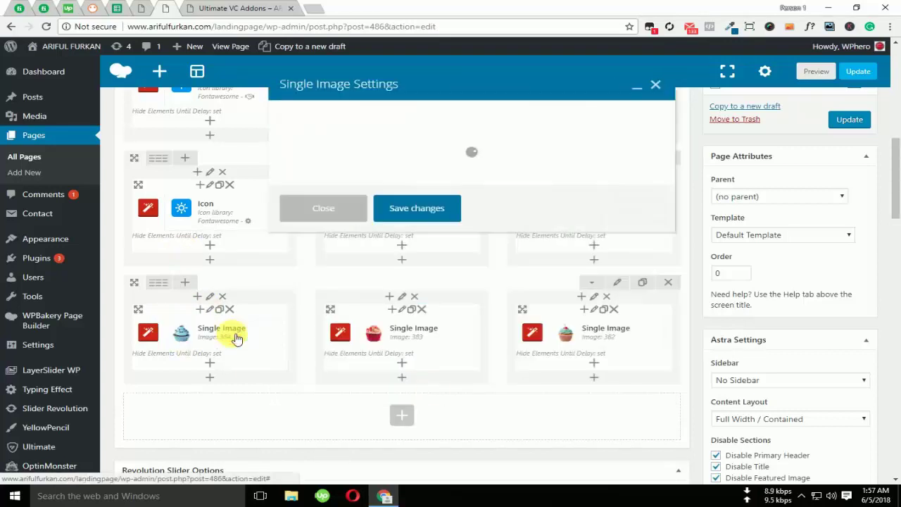
scroll(357, 278, down, 3)
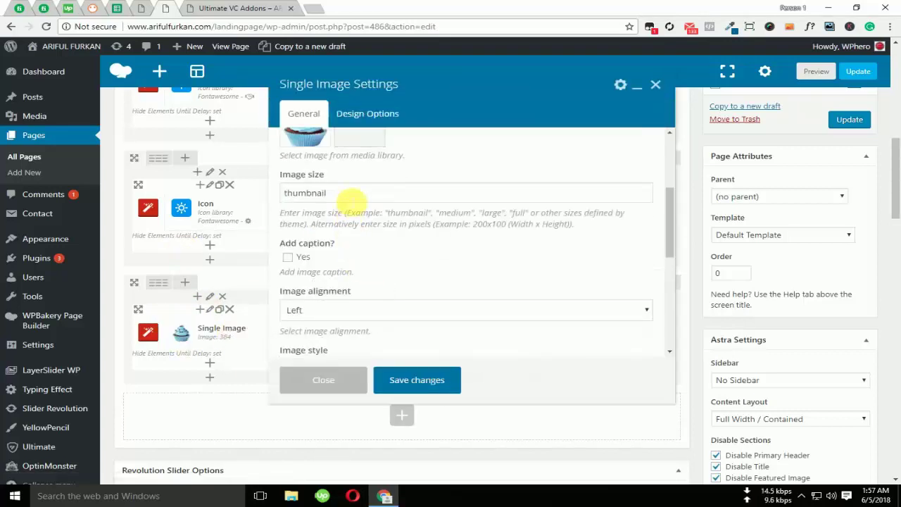
drag(348, 199, 184, 196)
click(442, 388)
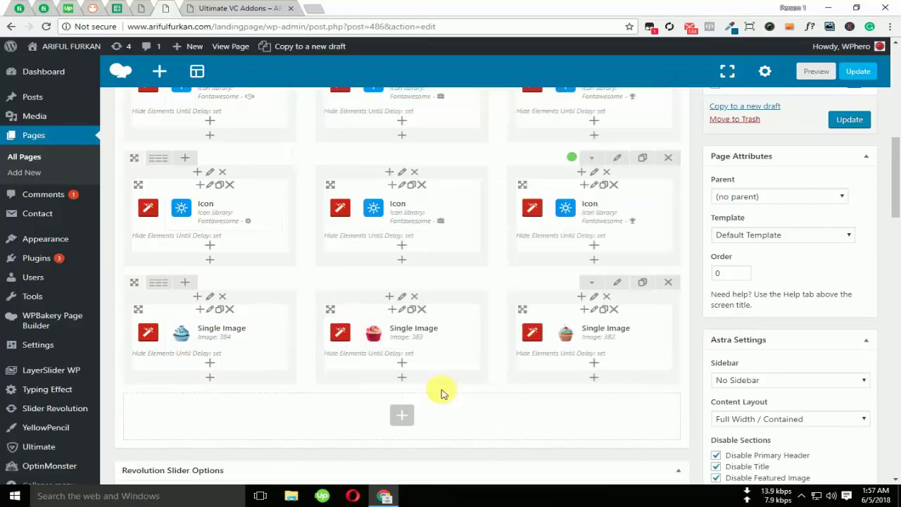
Update the page, reload the live page and replay the bouncing animations of the cupcake row.
click(857, 73)
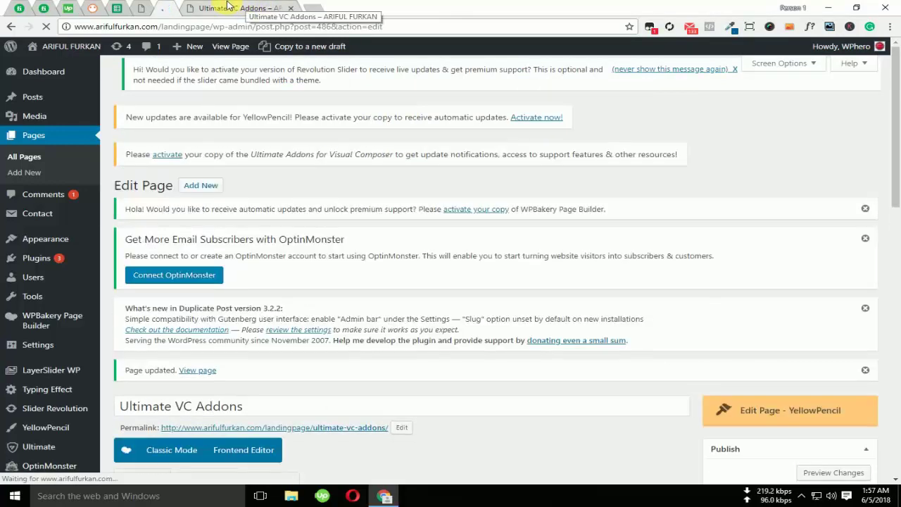
click(227, 6)
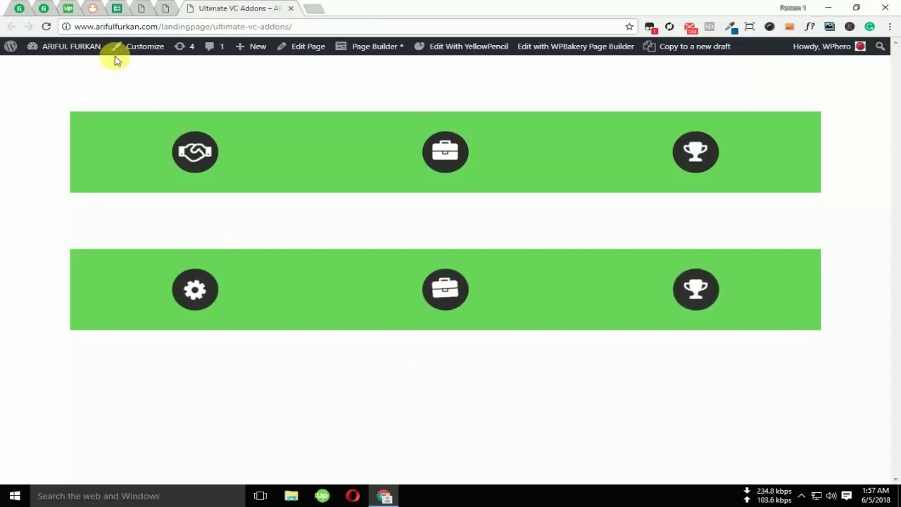
click(47, 26)
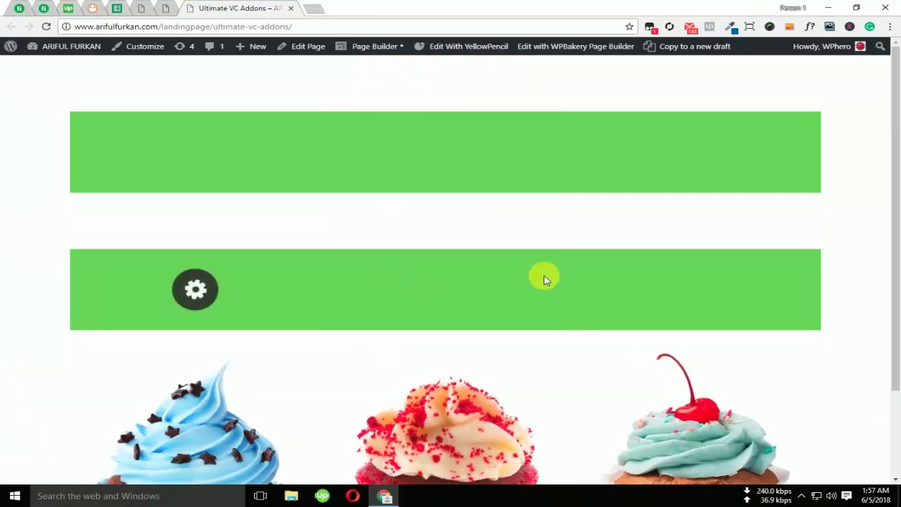
drag(891, 201, 889, 326)
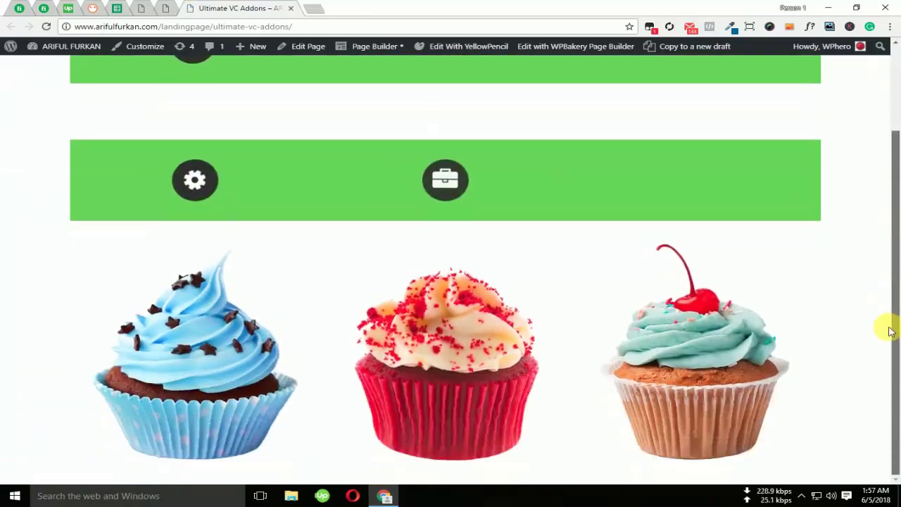
click(46, 26)
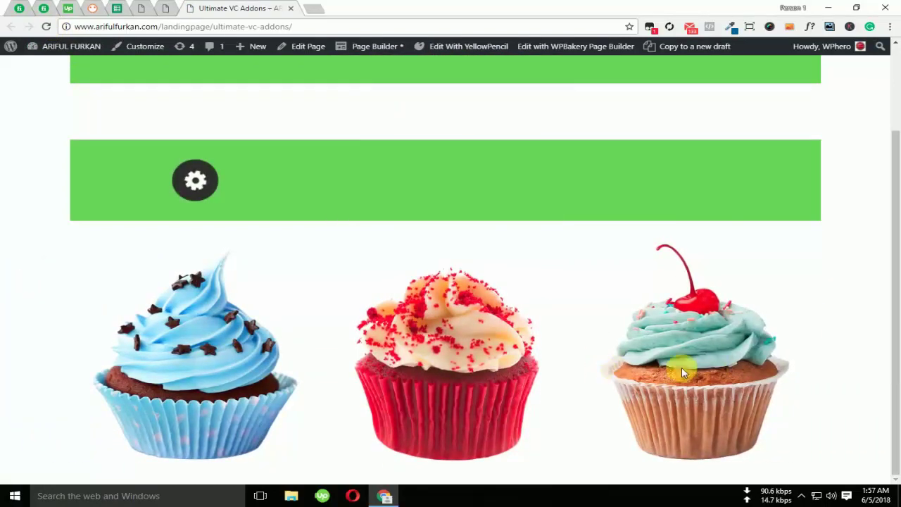
Return to the page editor, change the animation duration of the third row's first-column Animation Block and save it.
click(172, 10)
scroll(472, 354, down, 7)
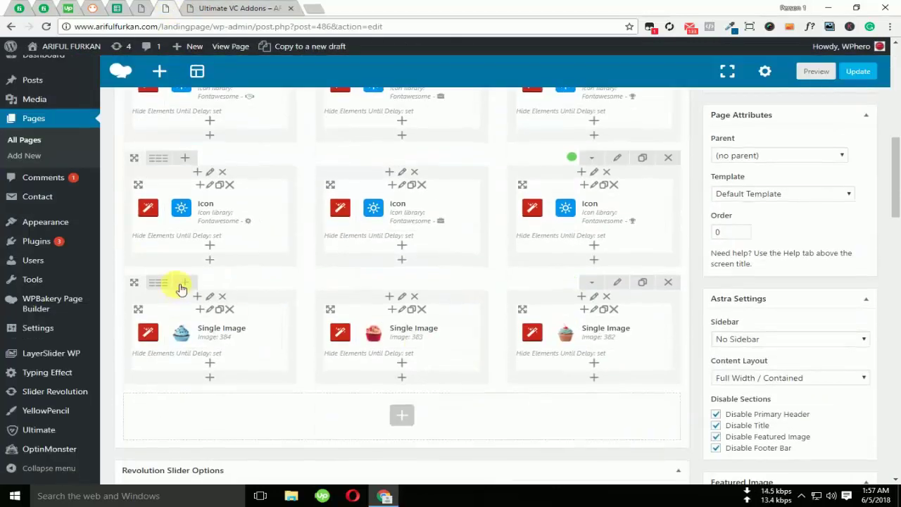
click(210, 309)
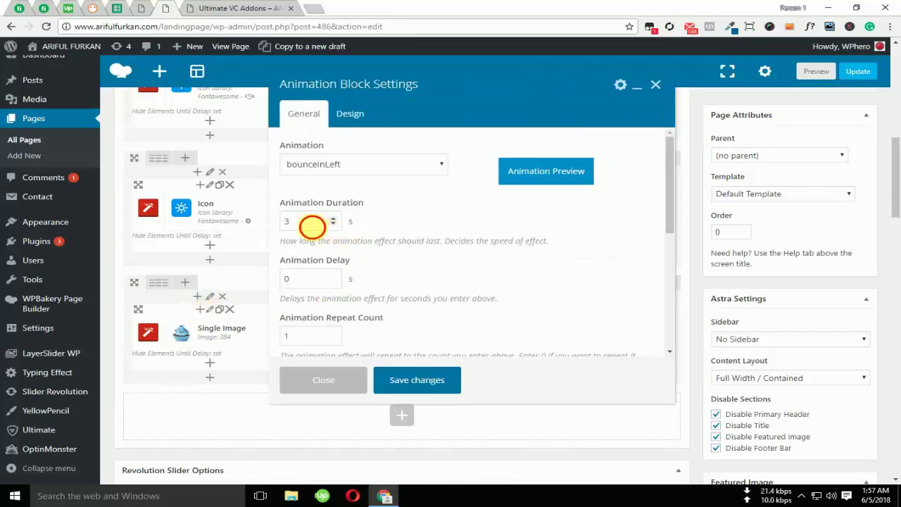
click(299, 222)
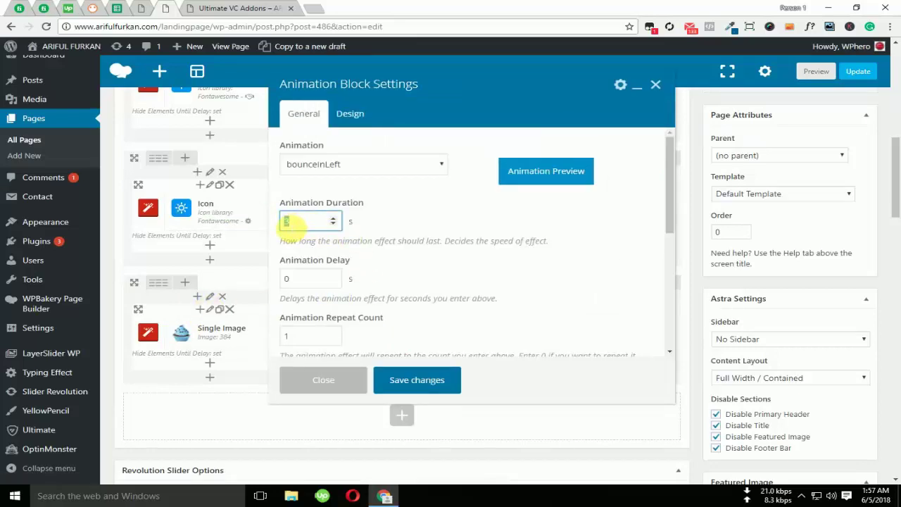
click(431, 383)
Set the third row's second-column animation duration to 7 seconds, change the third-column block's duration too, and save both.
click(403, 309)
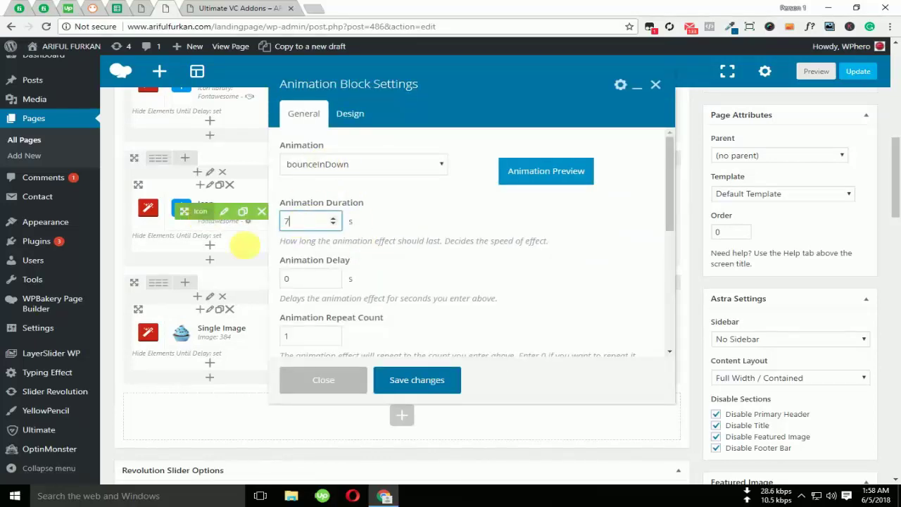
click(431, 381)
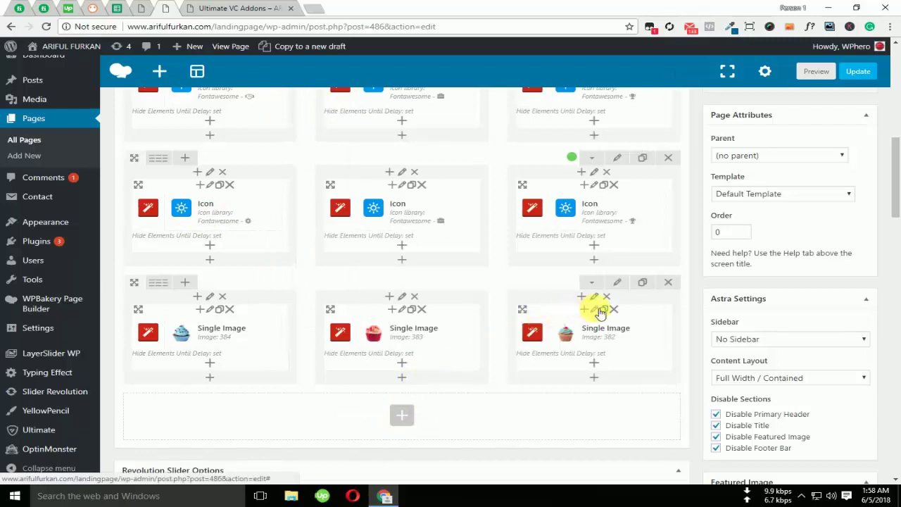
click(596, 309)
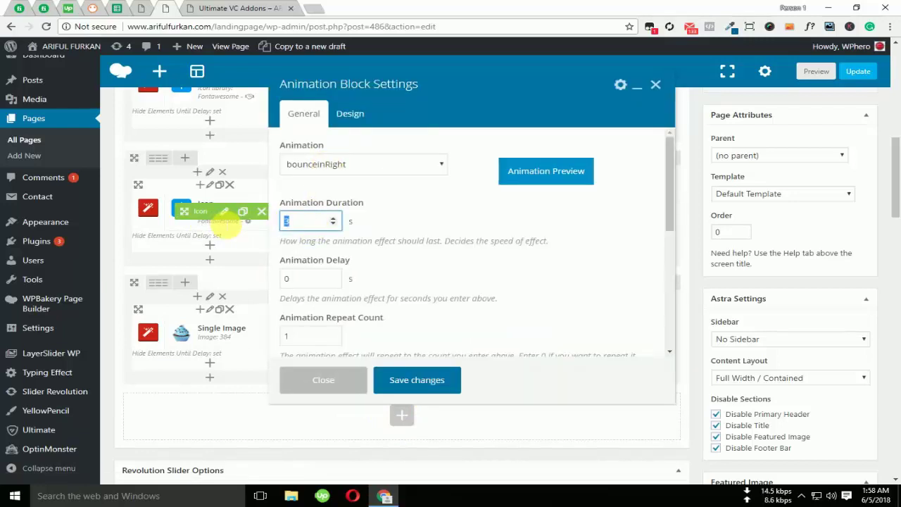
click(410, 369)
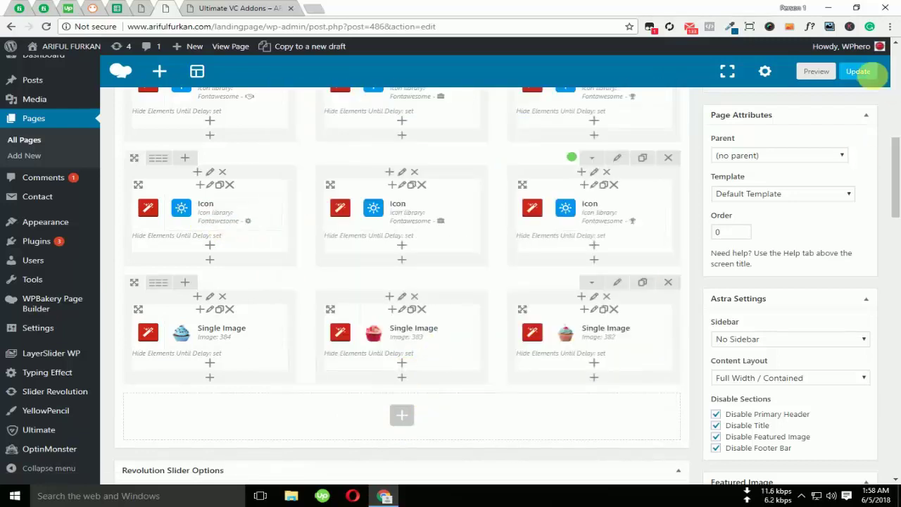
Update the page and reload the live page to check the cupcakes' new animation durations.
click(866, 71)
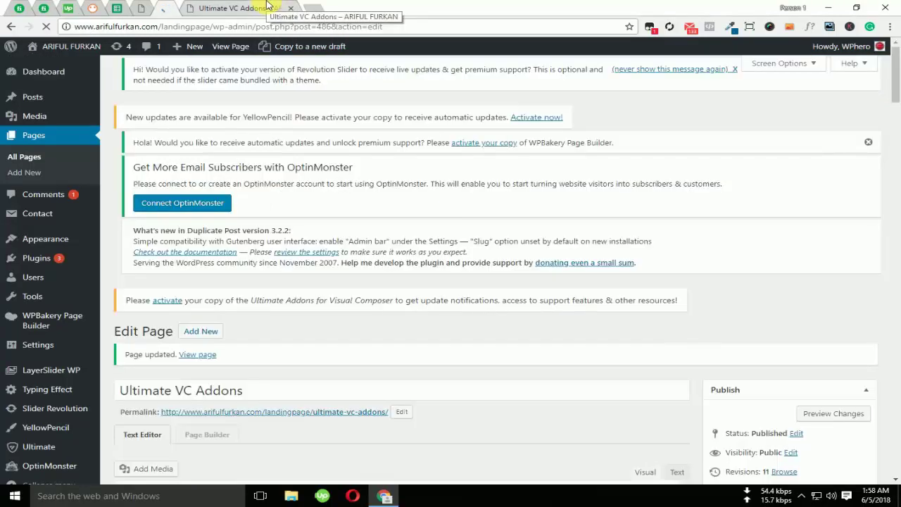
click(267, 7)
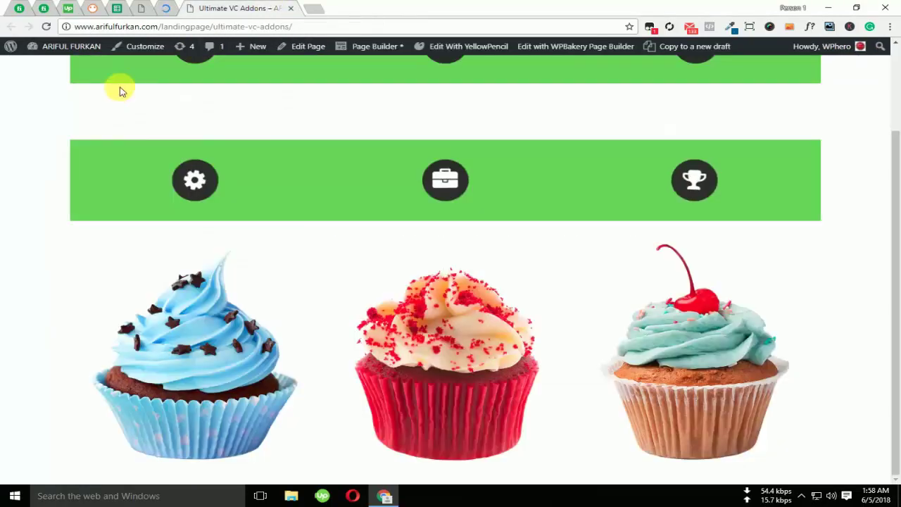
click(45, 27)
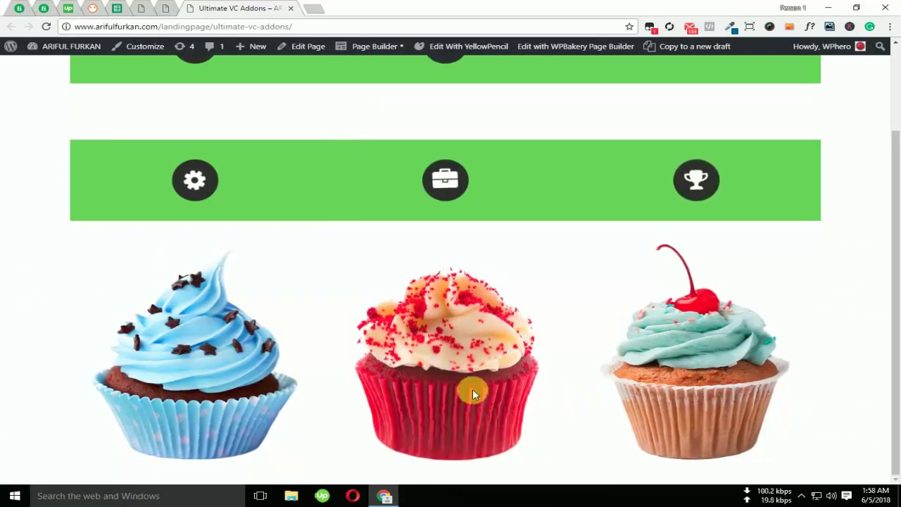
Try fadeOut on the third row's second-column Animation Block in the page editor, set its animation to InfiniteRotate instead, and save it.
click(163, 8)
scroll(467, 253, down, 10)
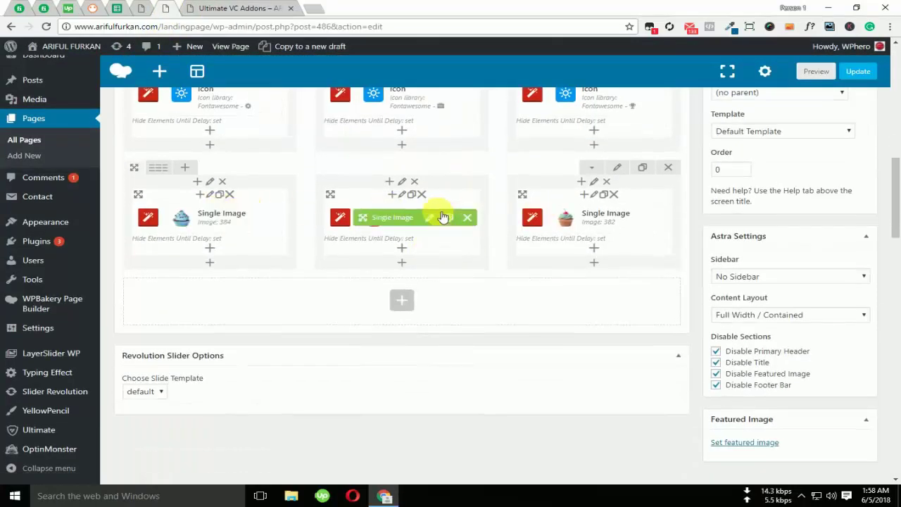
click(402, 194)
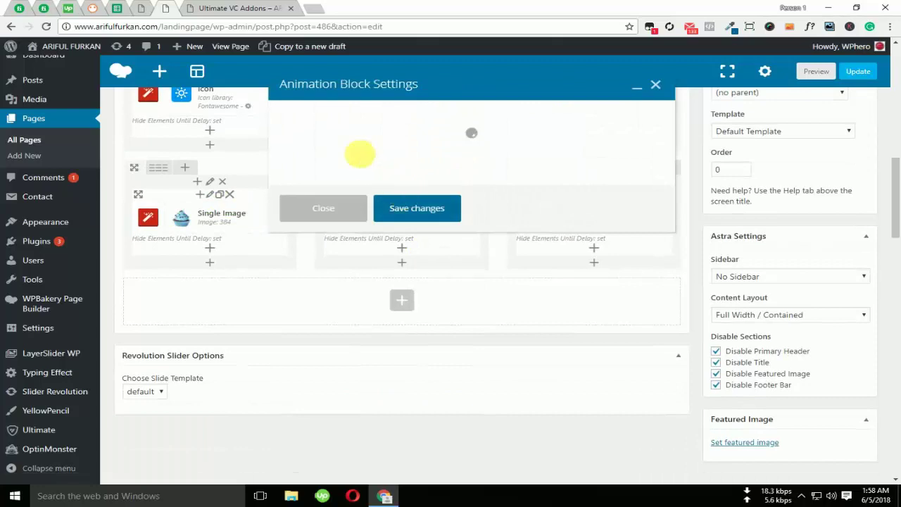
click(379, 174)
scroll(317, 239, down, 6)
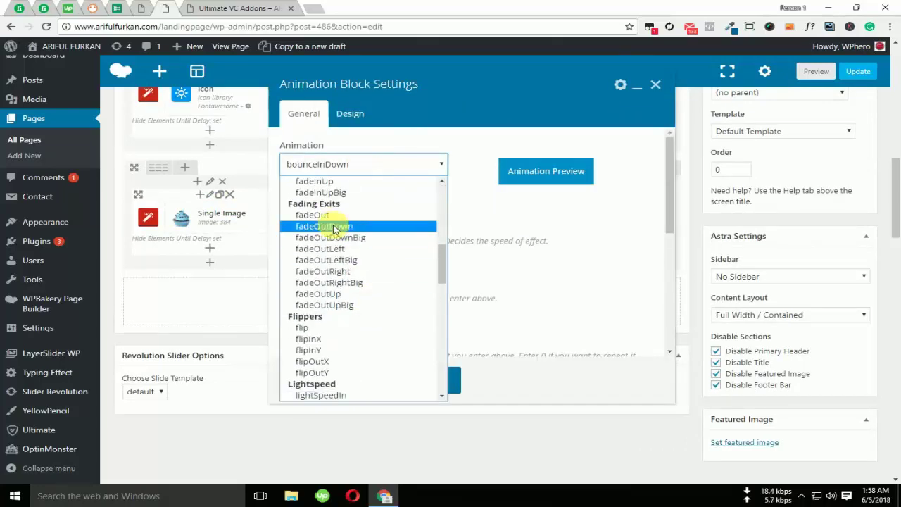
click(319, 221)
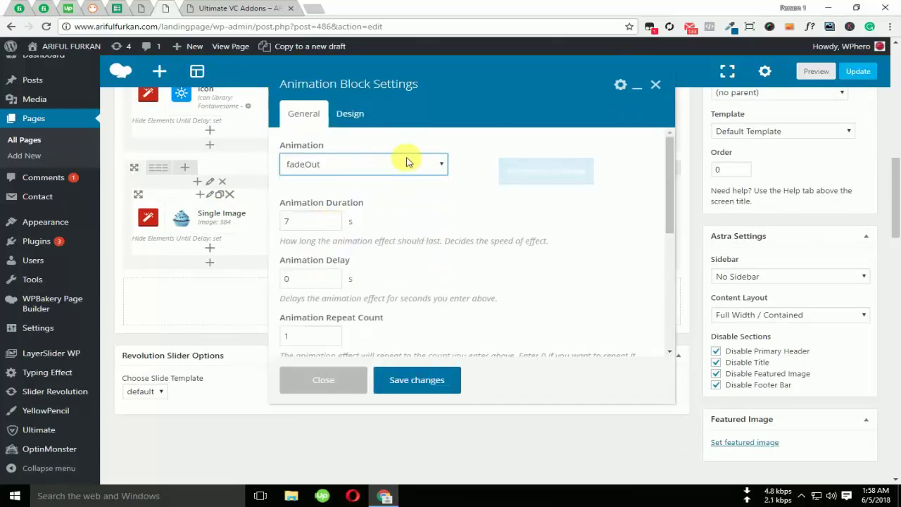
click(435, 171)
scroll(334, 342, down, 10)
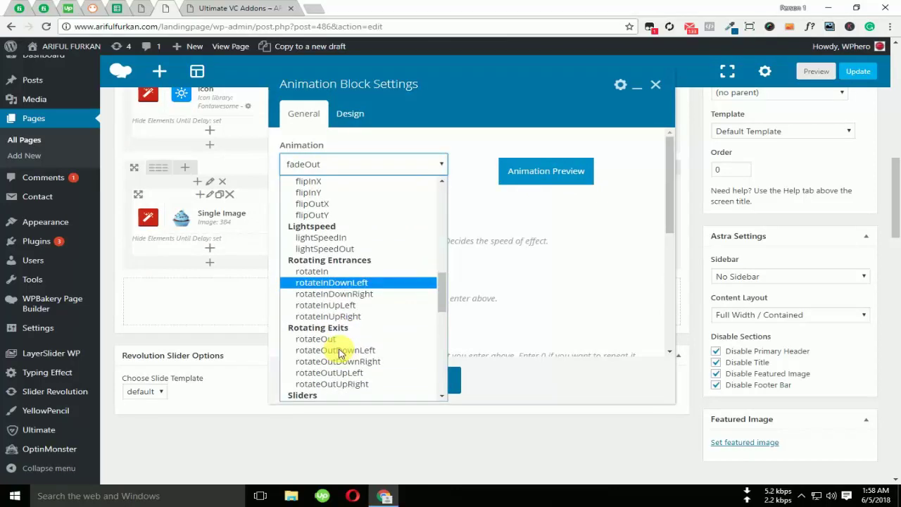
scroll(335, 345, down, 6)
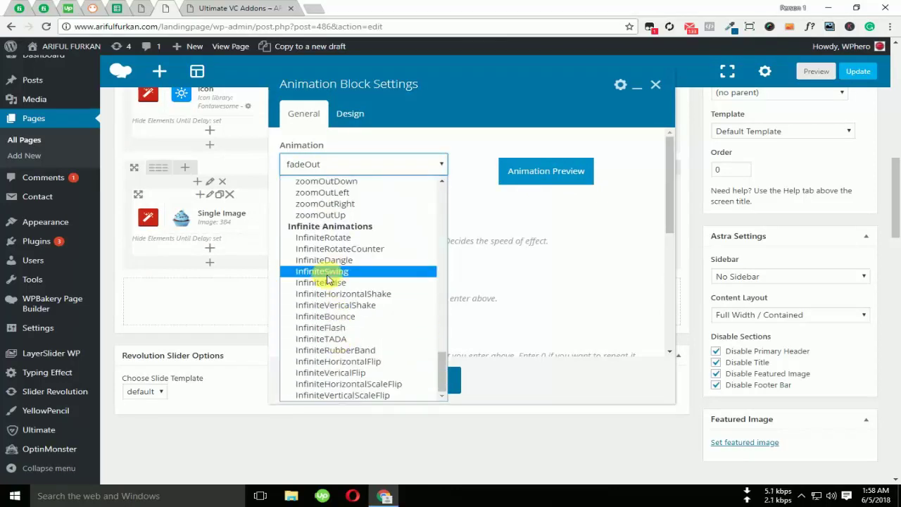
click(325, 238)
click(419, 381)
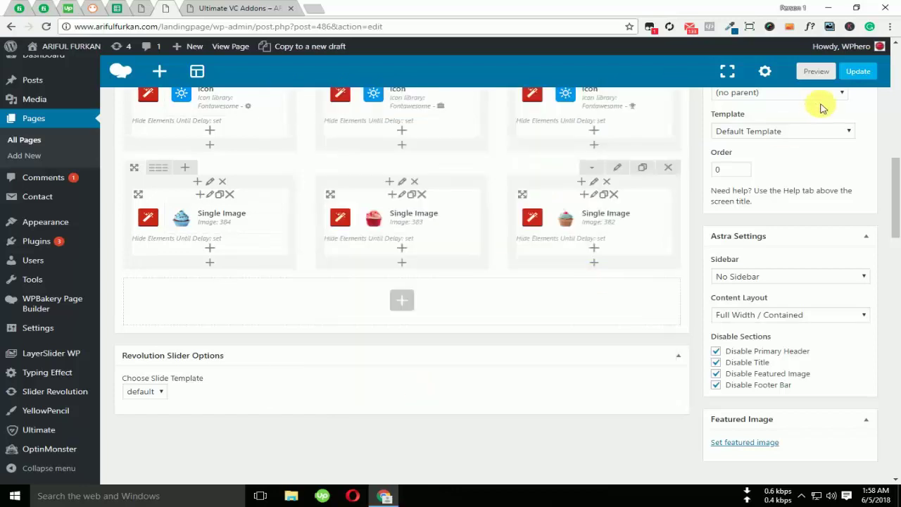
Update the page and reload the live page to check the middle cupcake's InfiniteRotate animation.
click(858, 72)
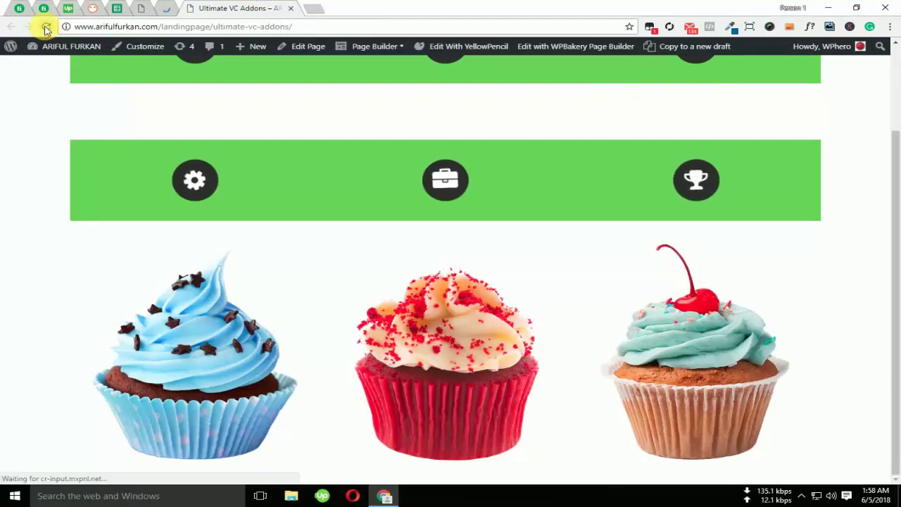
click(46, 28)
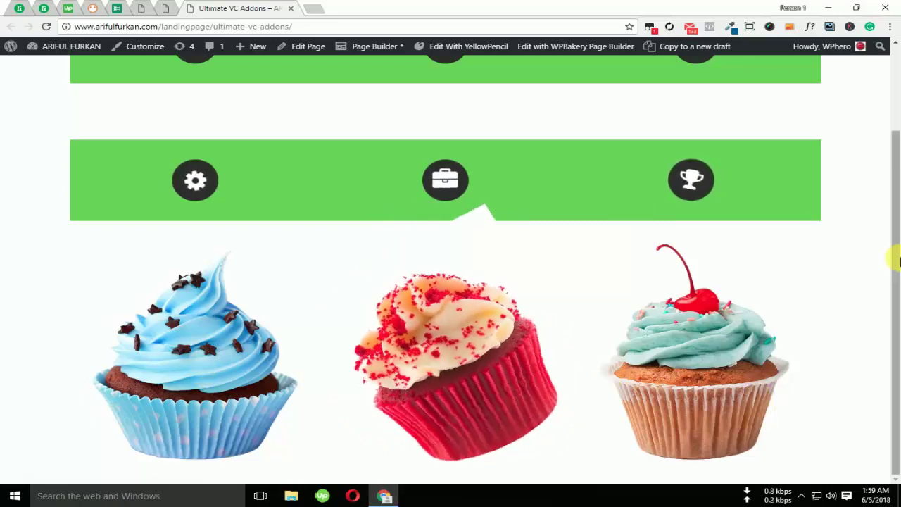
drag(892, 246, 889, 182)
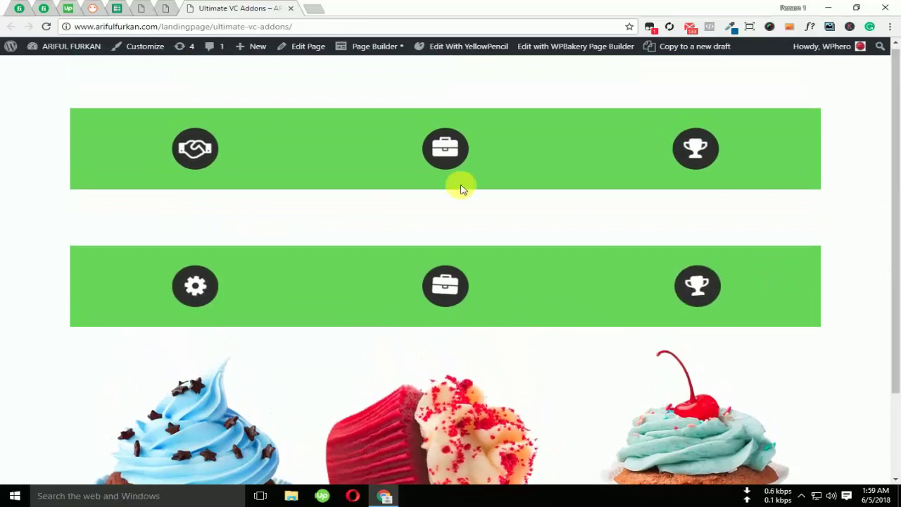
Review the icon and cupcake Animation Block rows in the page editor and compare them with their animations on the live page.
click(169, 11)
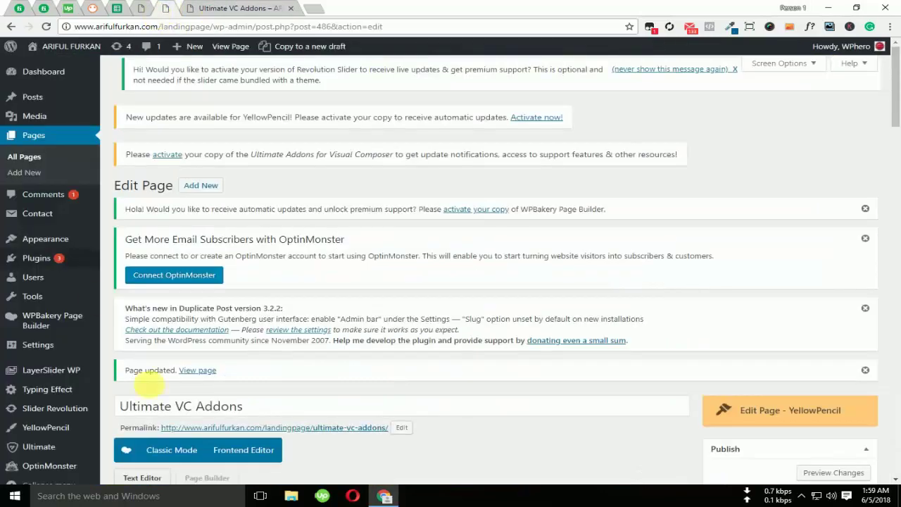
scroll(218, 372, down, 6)
scroll(187, 408, down, 4)
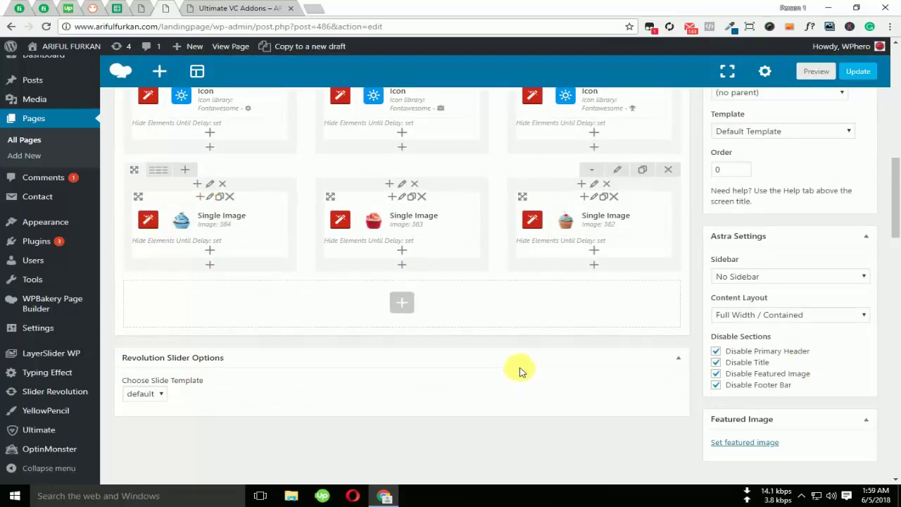
scroll(519, 372, up, 1)
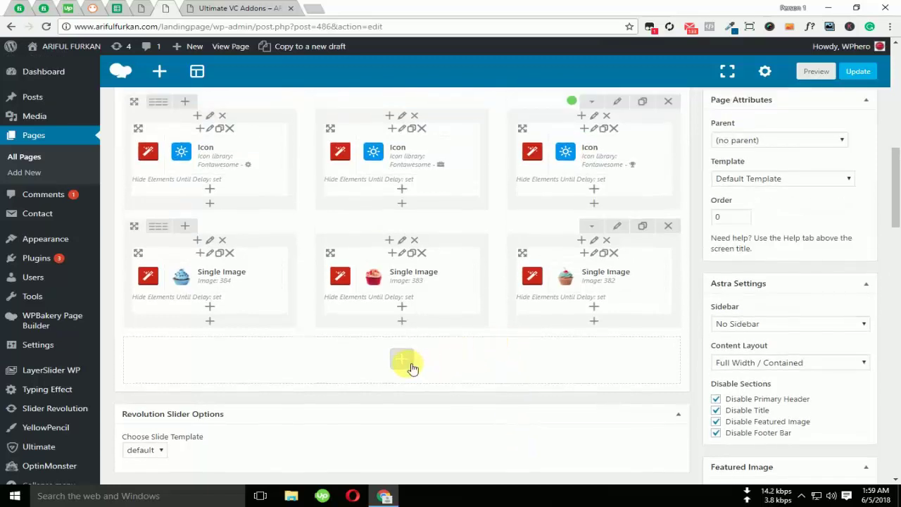
scroll(411, 369, up, 3)
scroll(411, 366, down, 5)
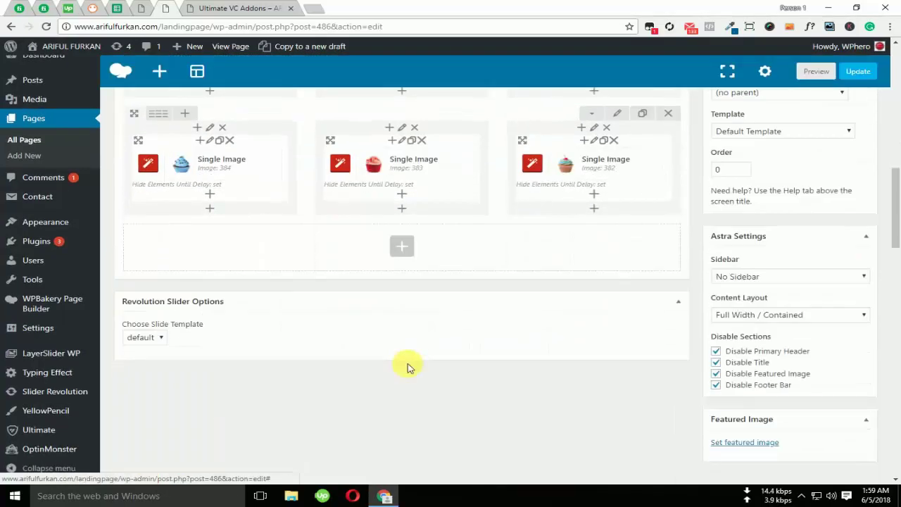
click(221, 6)
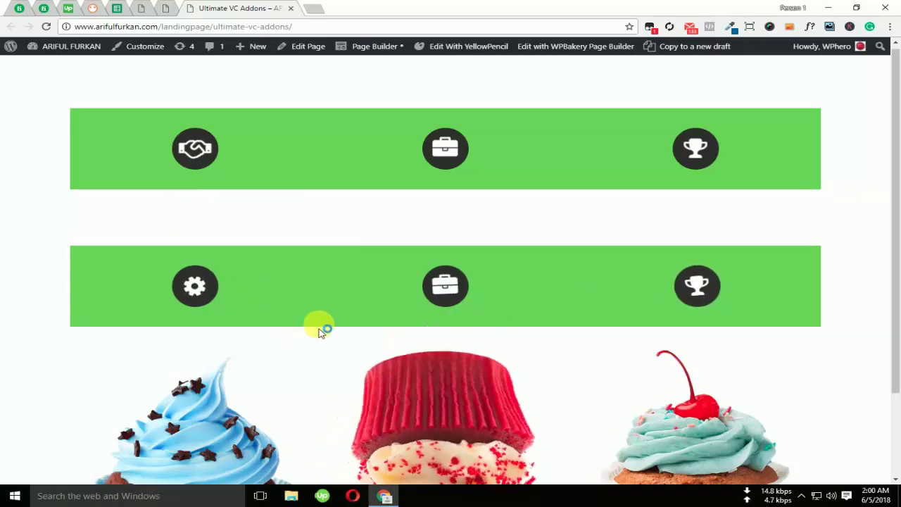
drag(891, 188, 894, 290)
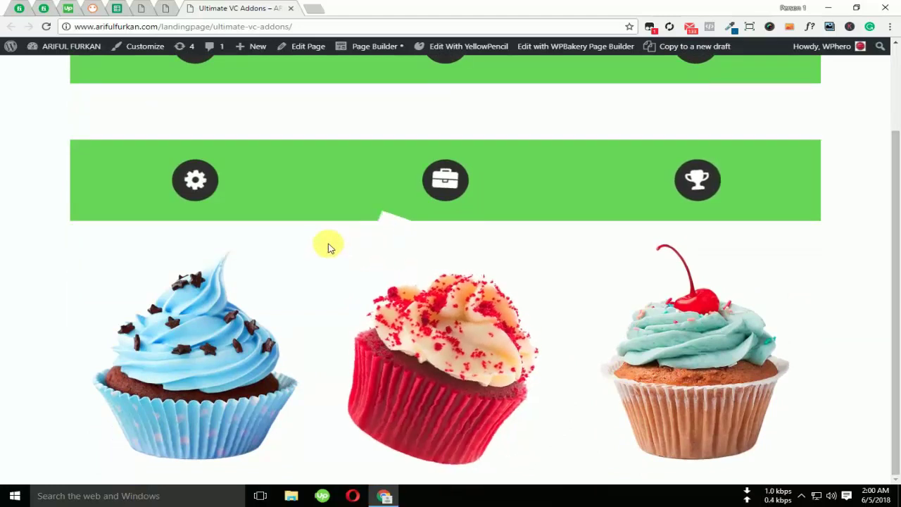